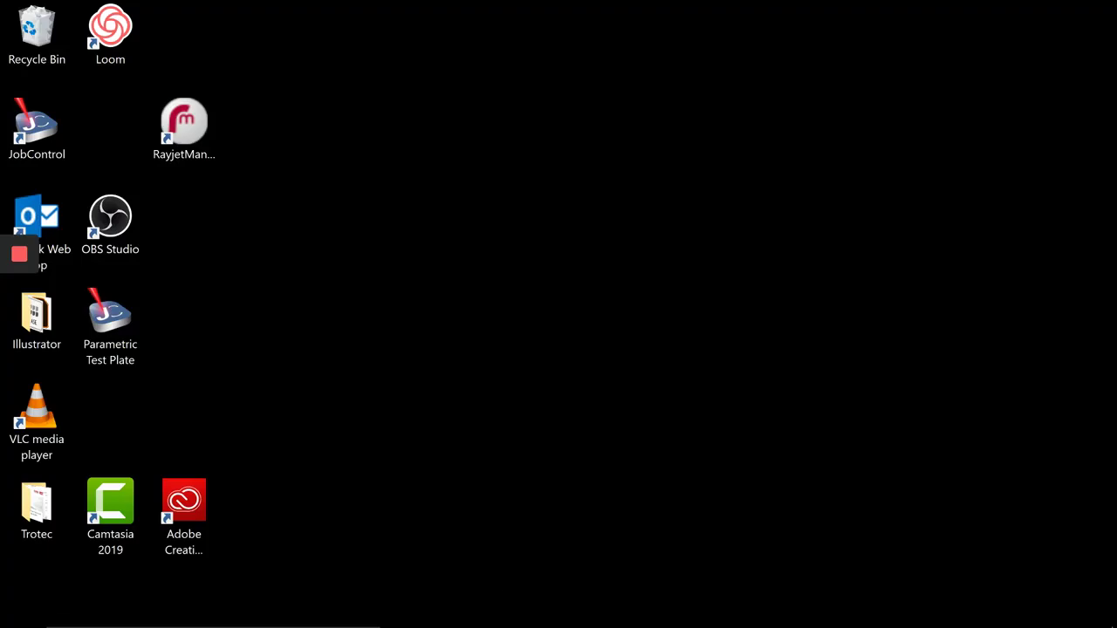
# Switch to TROTEC JobControl and open the material database
pyautogui.click(558, 615)
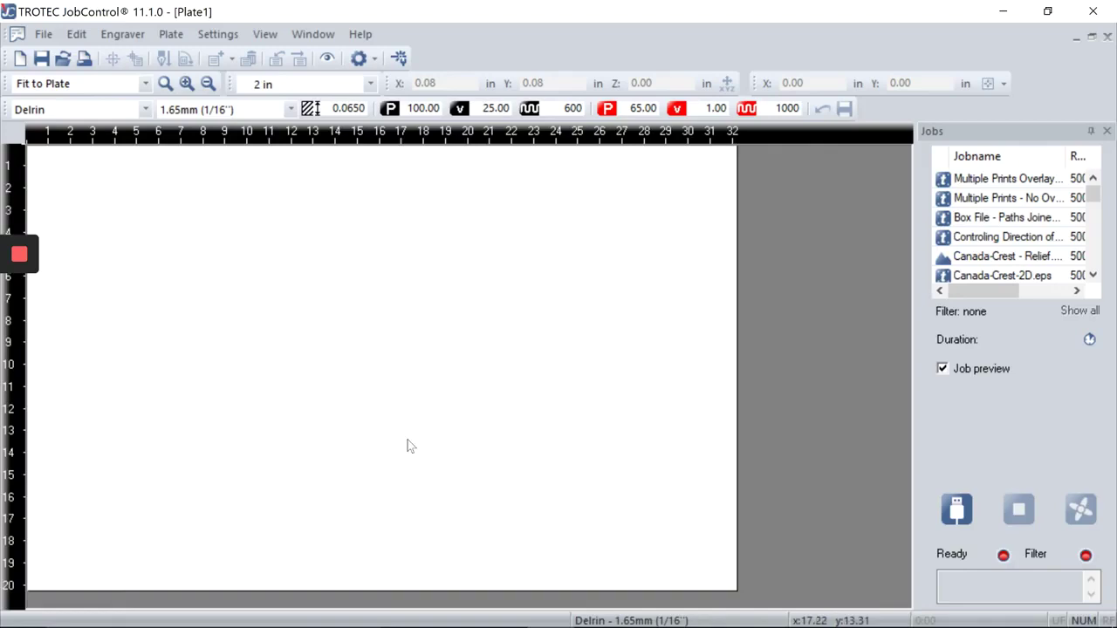
pyautogui.hotkey('ctrl', 'm')
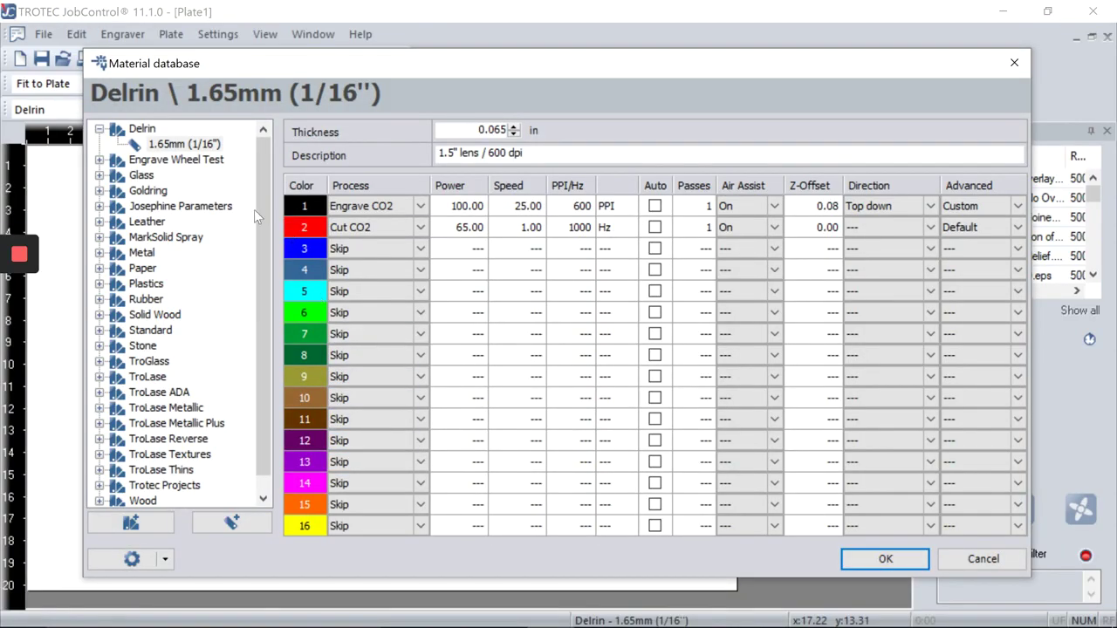
pyautogui.click(1014, 64)
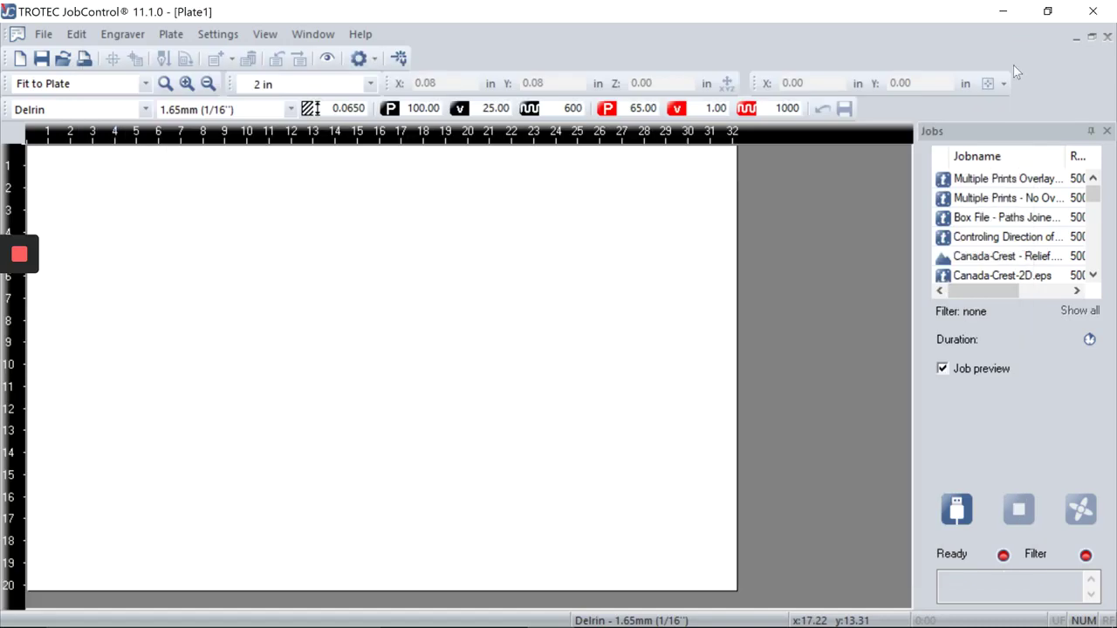
pyautogui.click(398, 59)
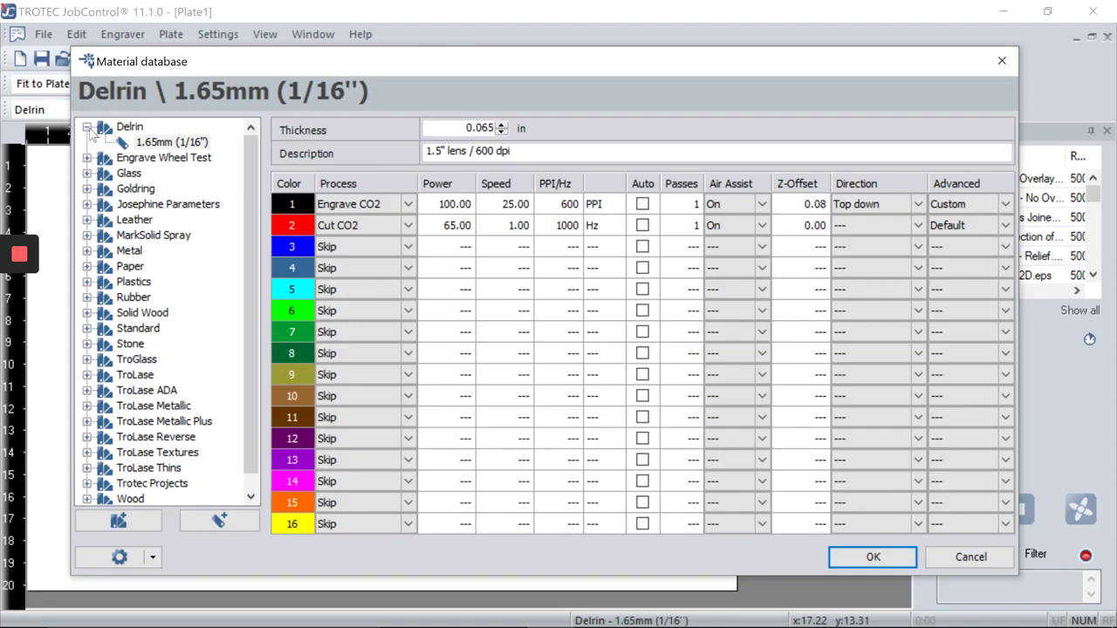
# Examine the materials in the Plastics and Paper groups, including the laser parameters of the Paper material
pyautogui.click(87, 128)
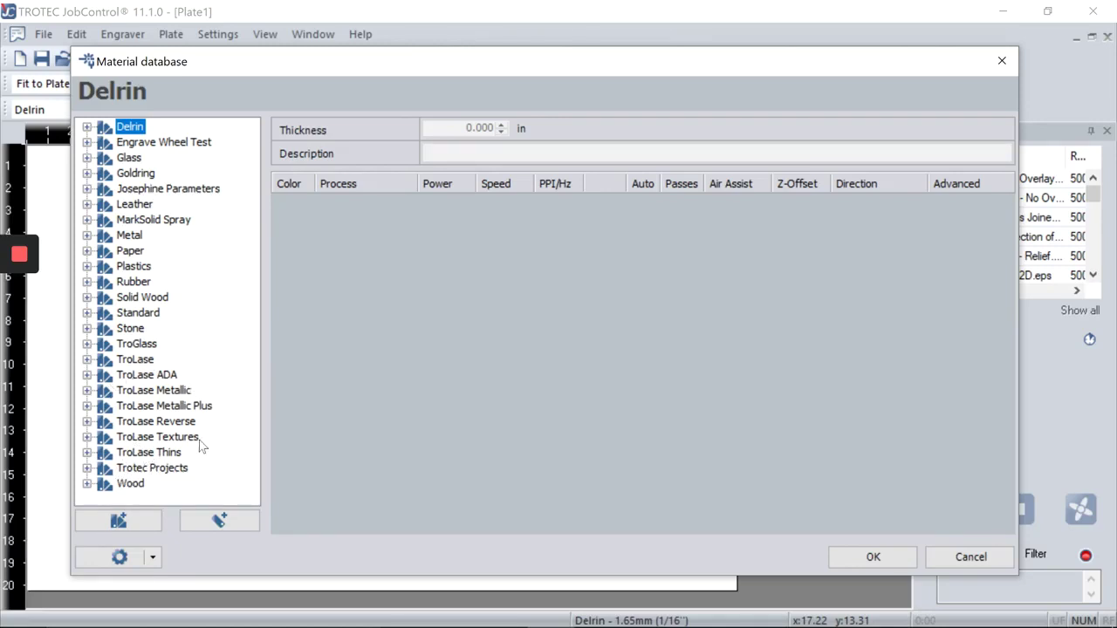
pyautogui.doubleClick(136, 267)
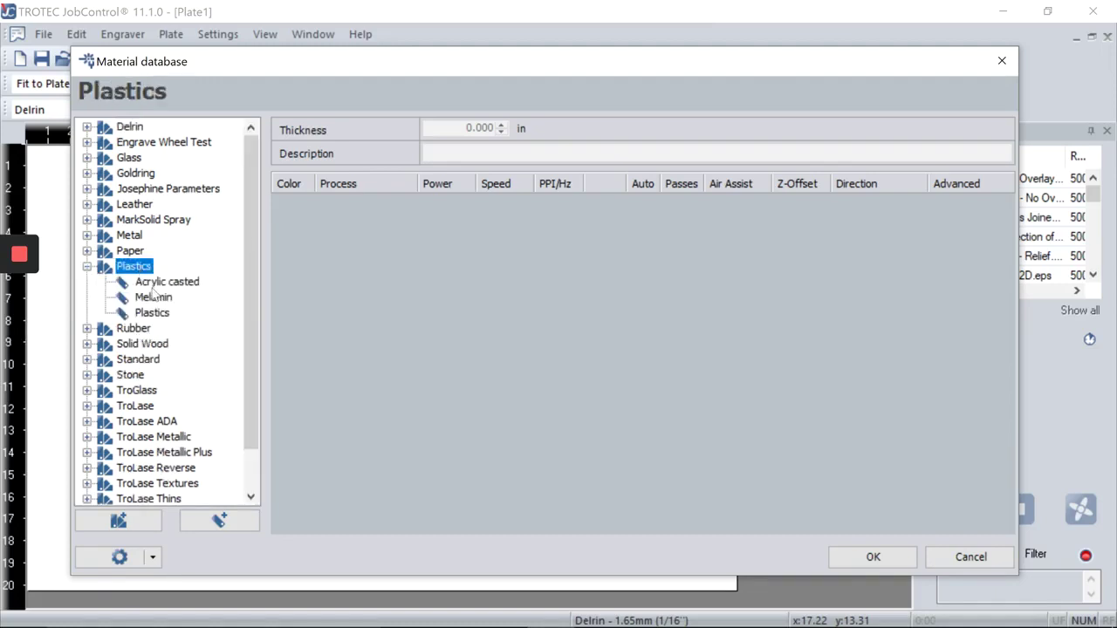
pyautogui.doubleClick(136, 253)
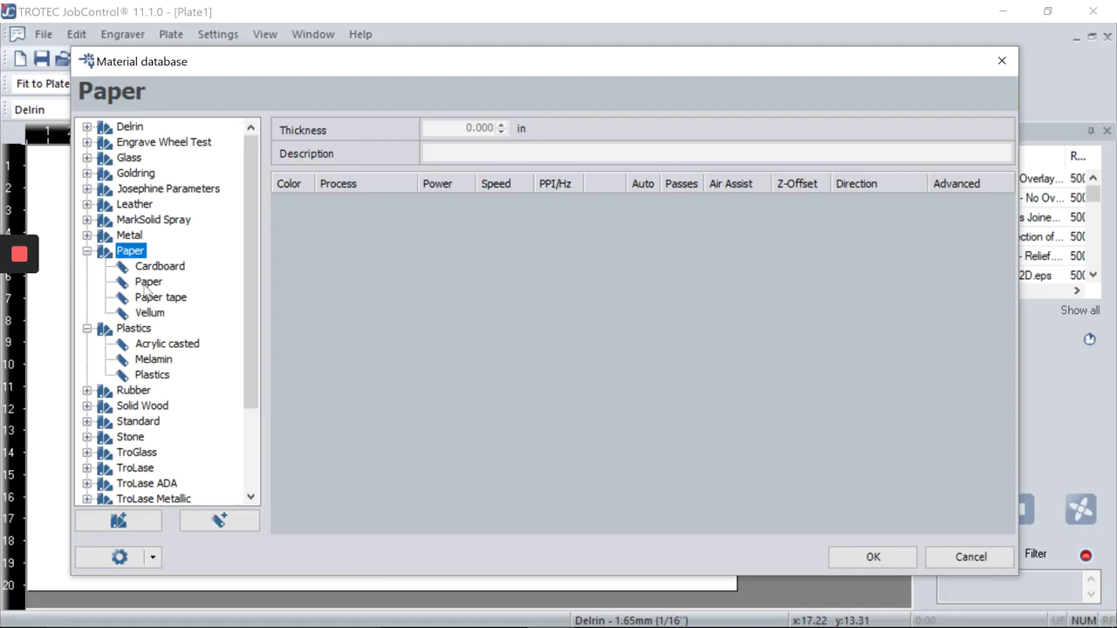
pyautogui.click(146, 285)
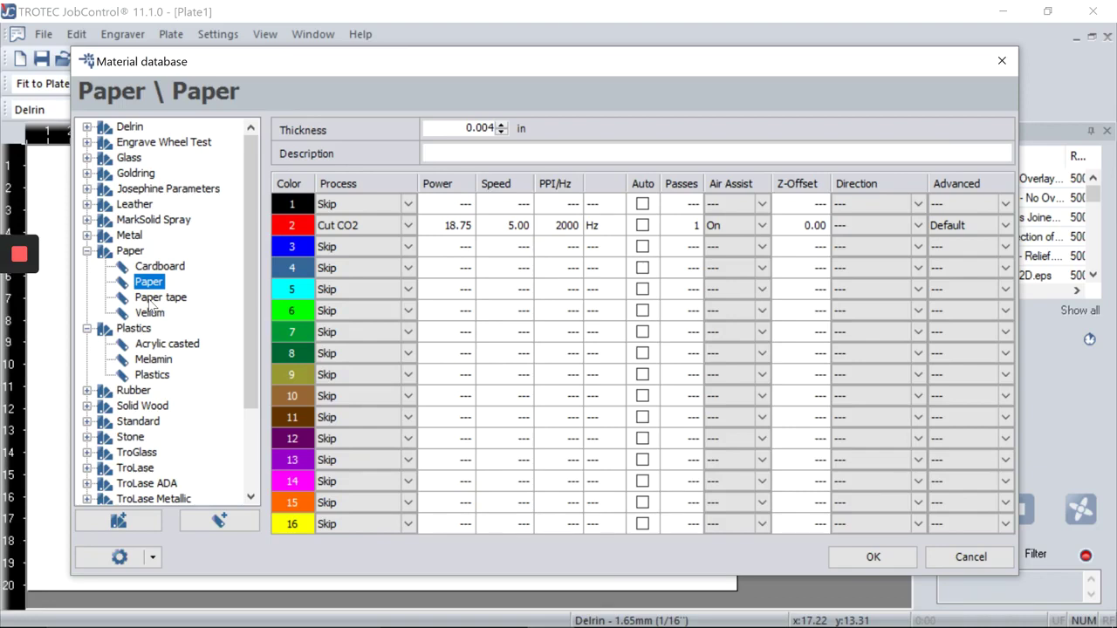
pyautogui.click(101, 253)
pyautogui.click(87, 328)
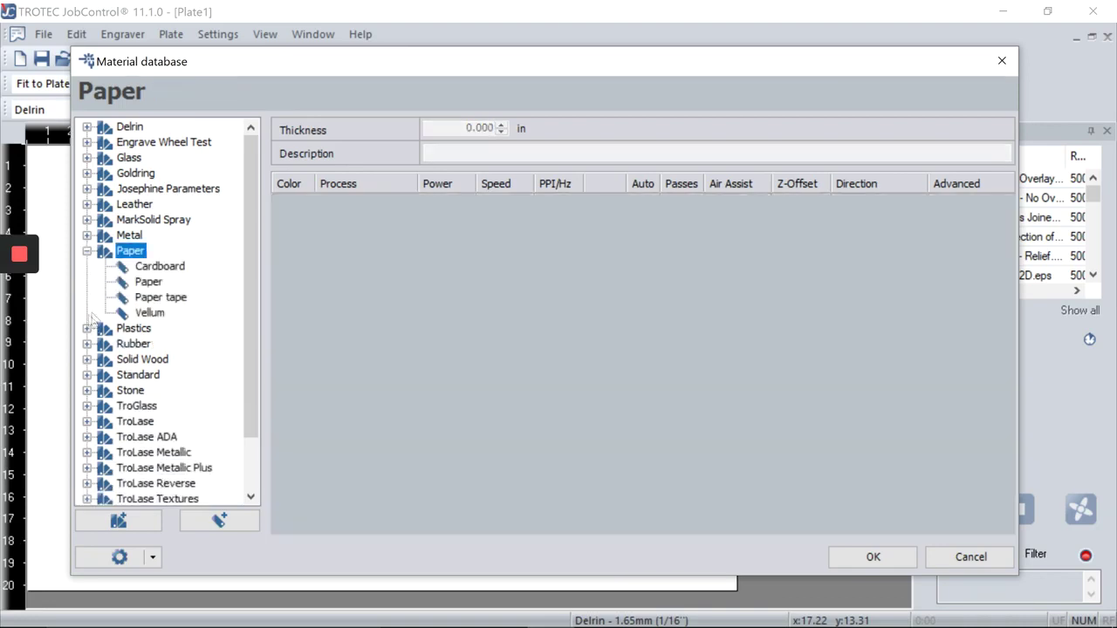
# Compare the 0.8mm (1/32") Quality and Speed parameters in the TroLase Metallic Plus group, and collapse the expanded groups
pyautogui.scroll(-1, 137, 422)
pyautogui.scroll(-1, 137, 423)
pyautogui.doubleClick(137, 407)
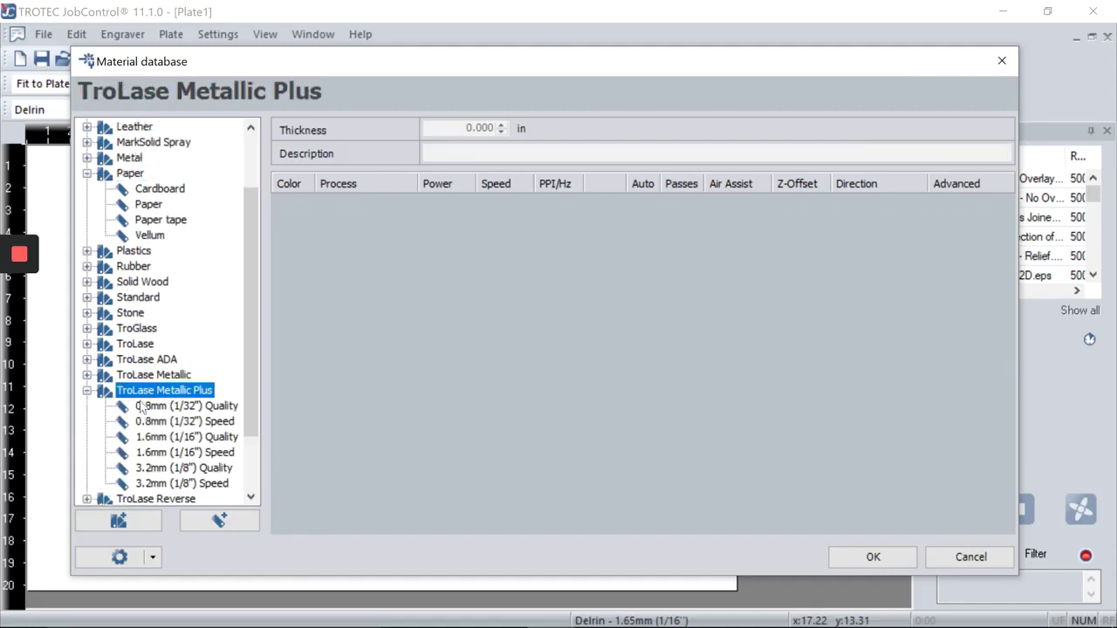
pyautogui.scroll(-2, 210, 349)
pyautogui.click(213, 331)
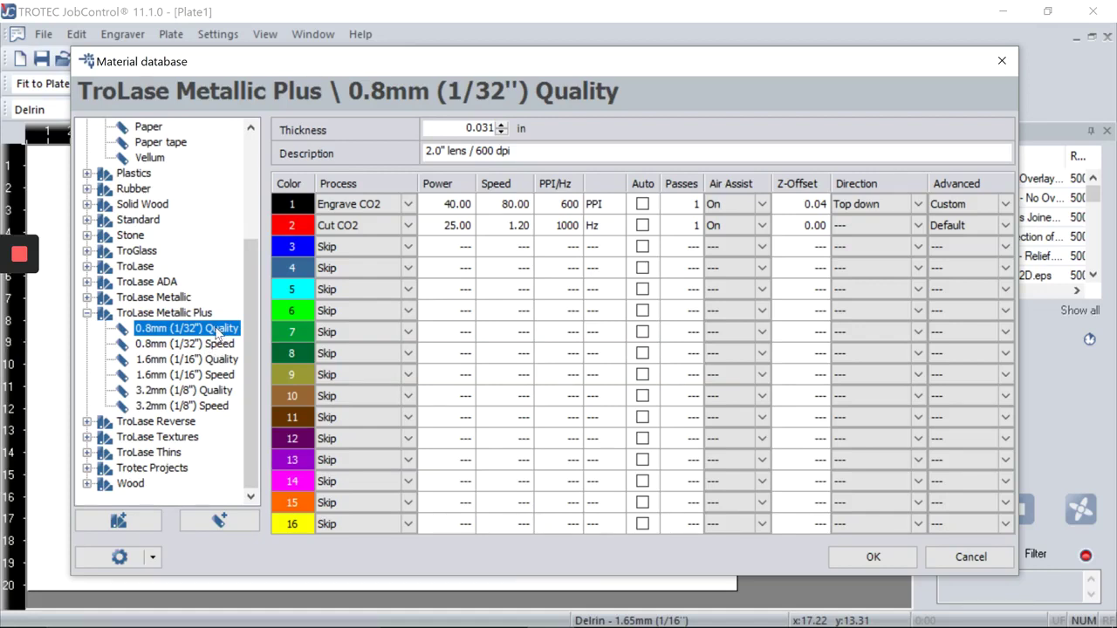
pyautogui.click(231, 346)
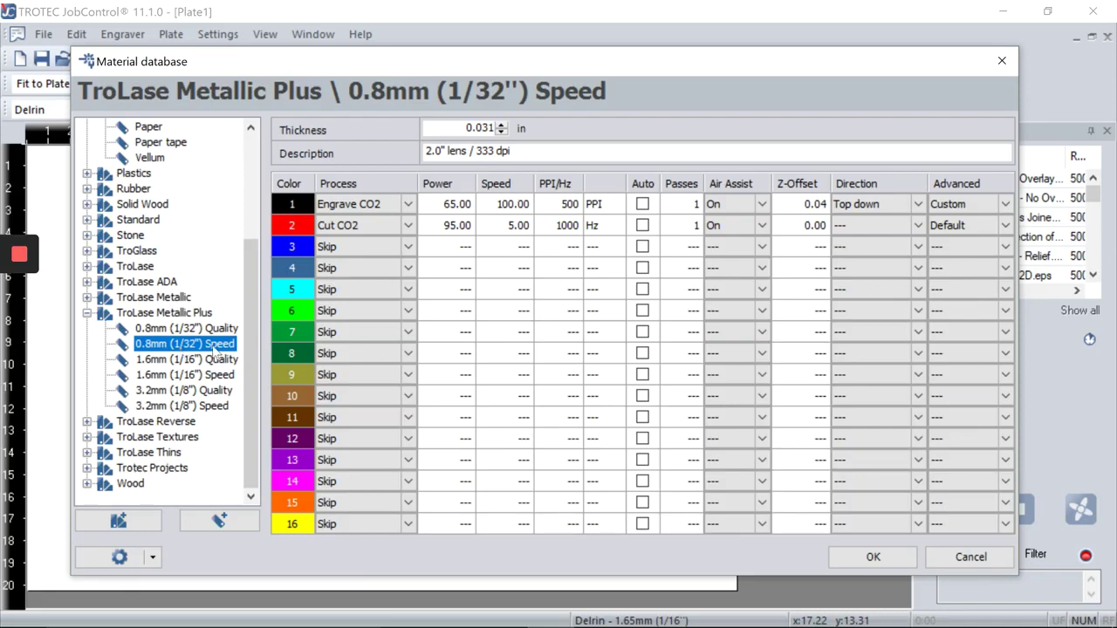
pyautogui.click(98, 318)
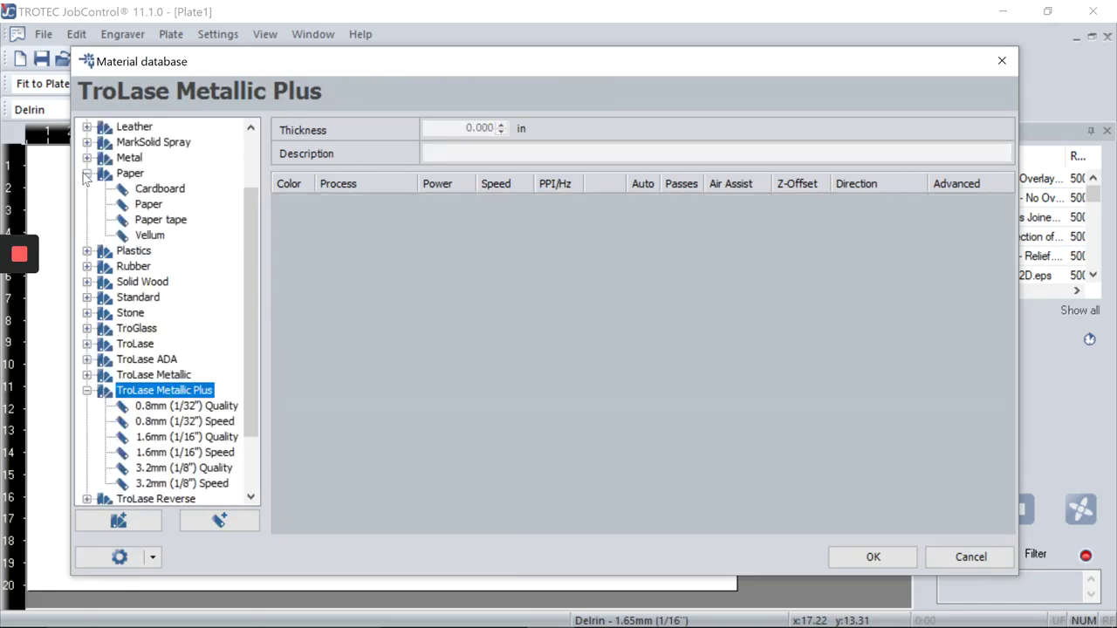
pyautogui.click(87, 172)
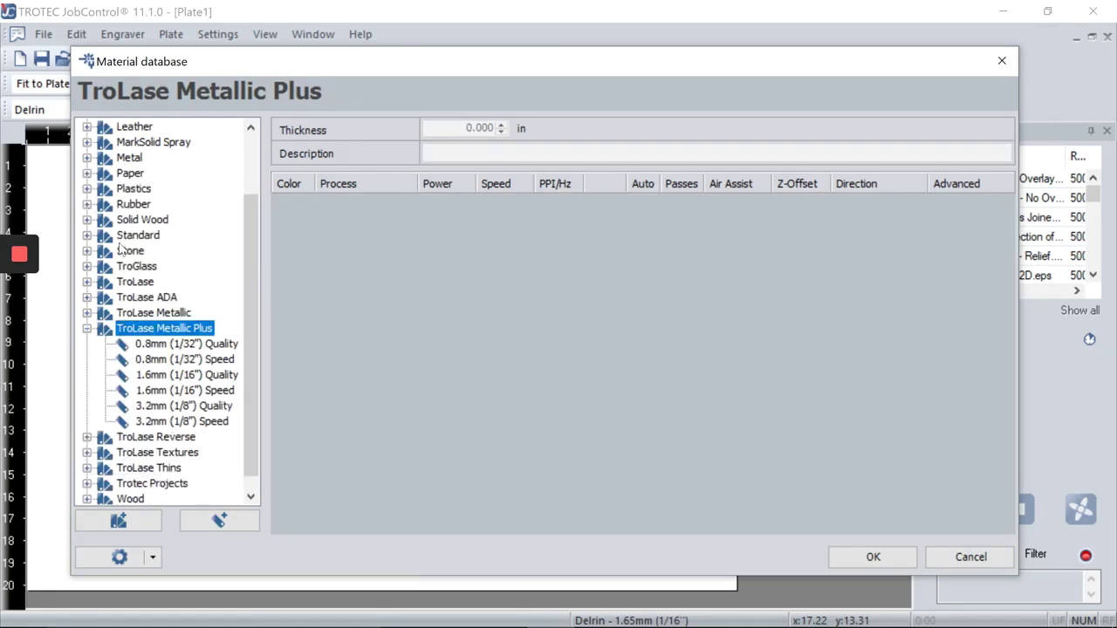
pyautogui.click(87, 329)
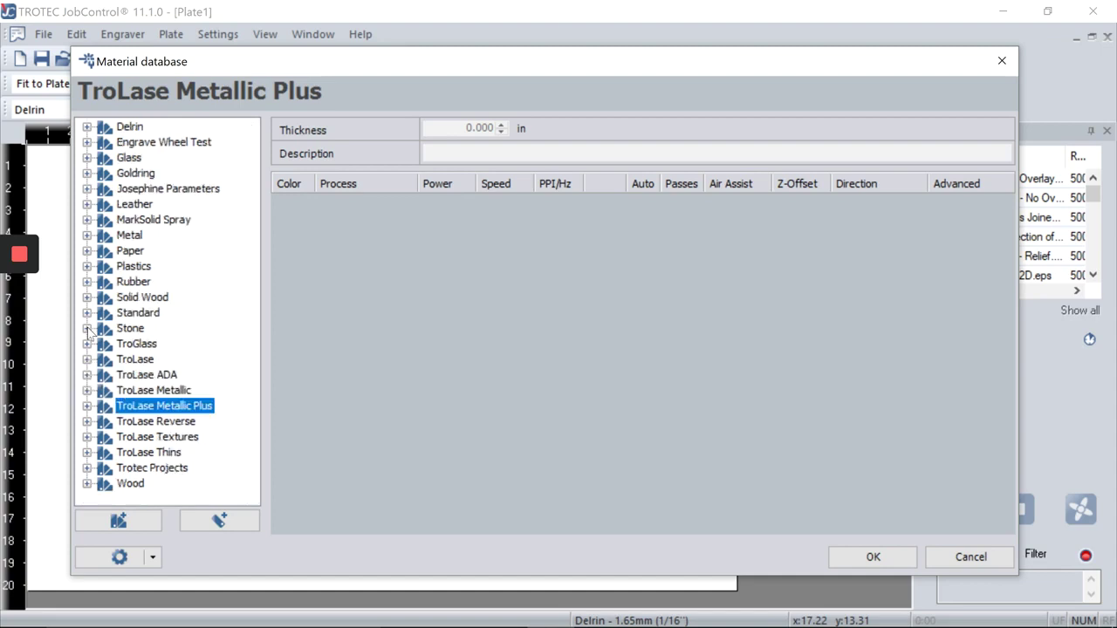
# Create a new top-level material group named Client
pyautogui.rightClick(157, 506)
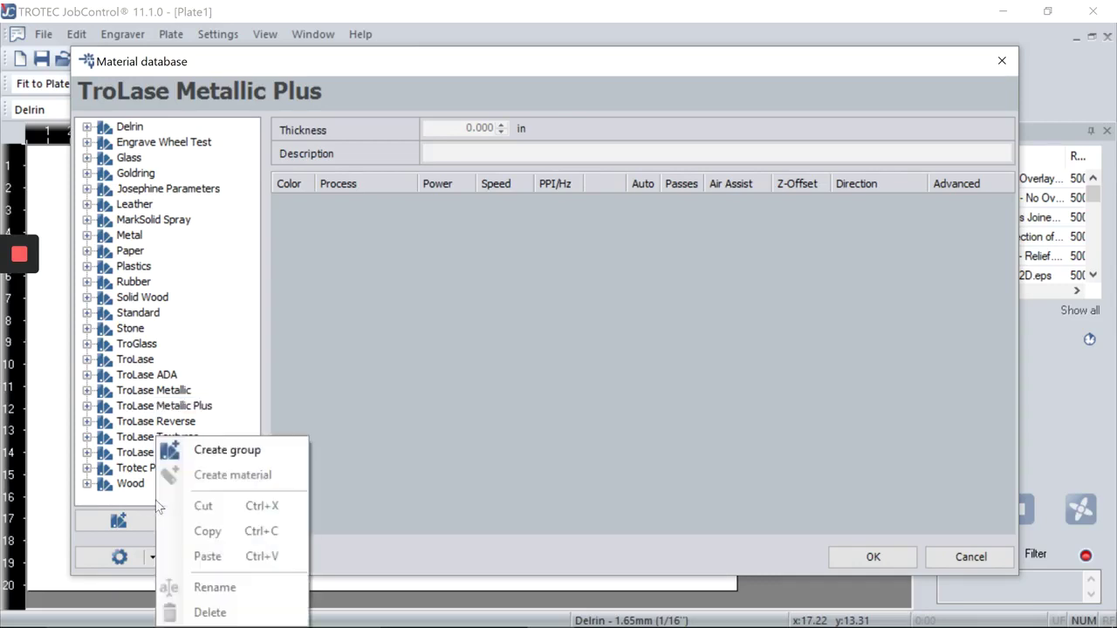
pyautogui.click(214, 451)
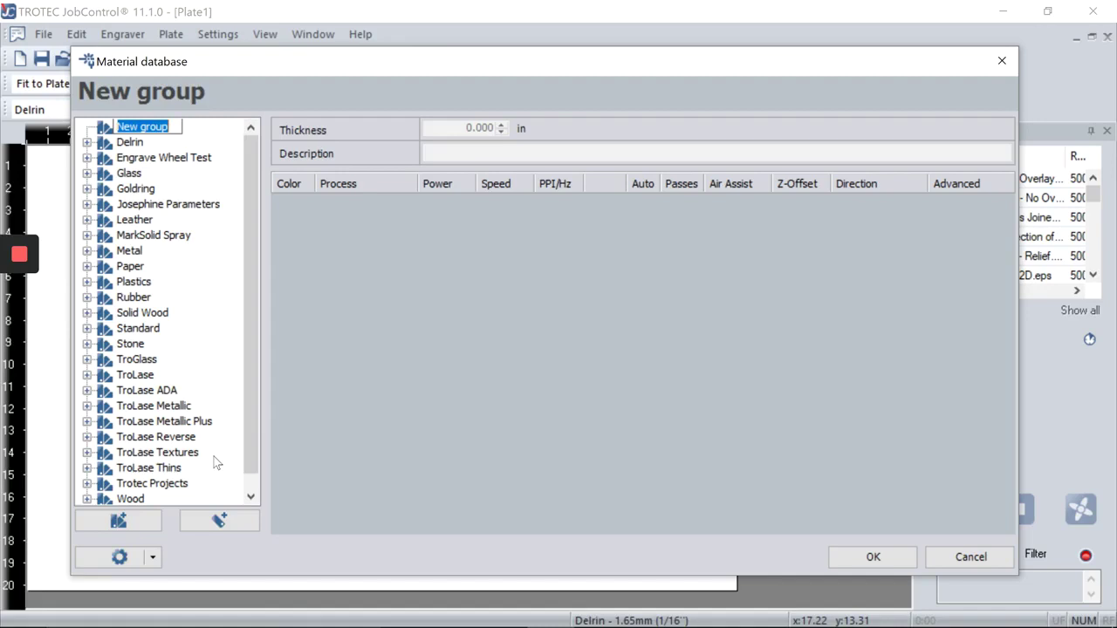
pyautogui.write('Client')
pyautogui.press('Return')
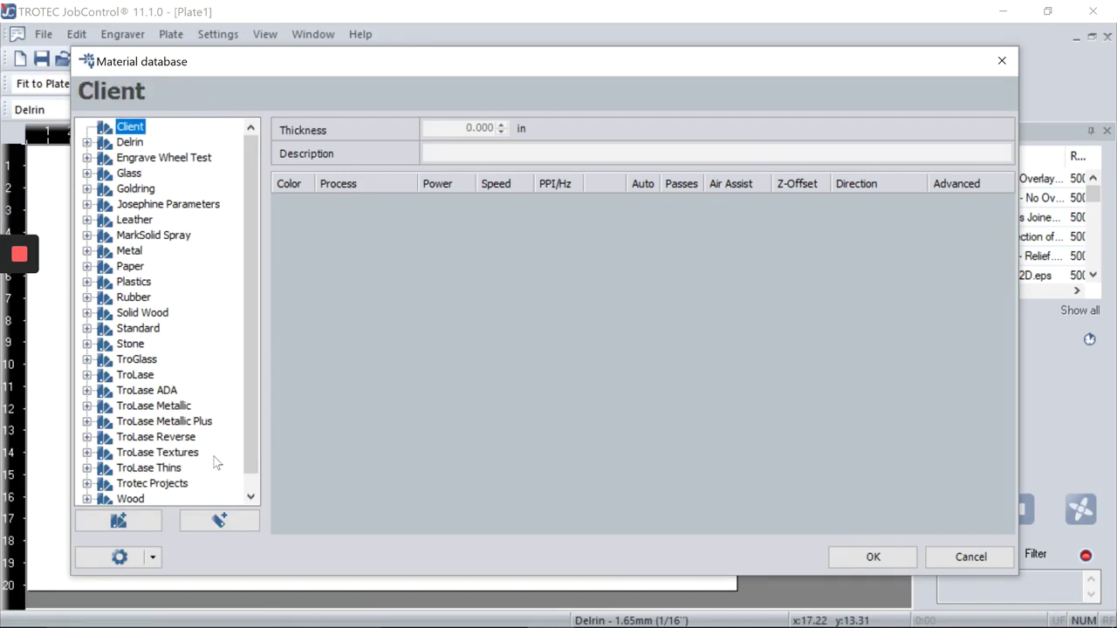
# Create a subgroup named Bob's Burger inside the Client group
pyautogui.rightClick(131, 128)
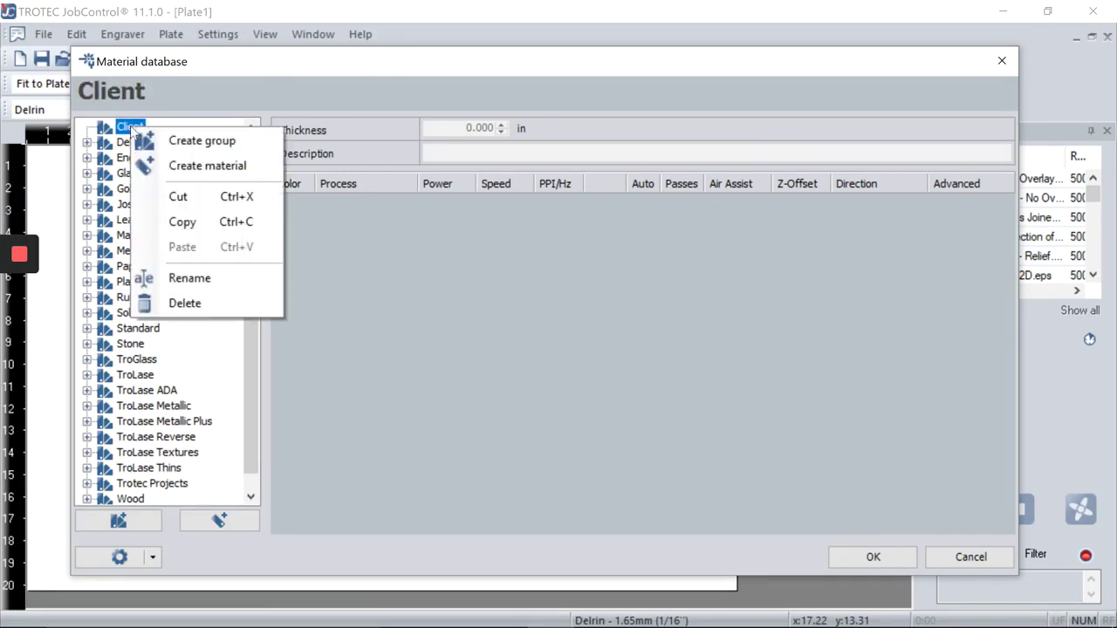
pyautogui.click(202, 142)
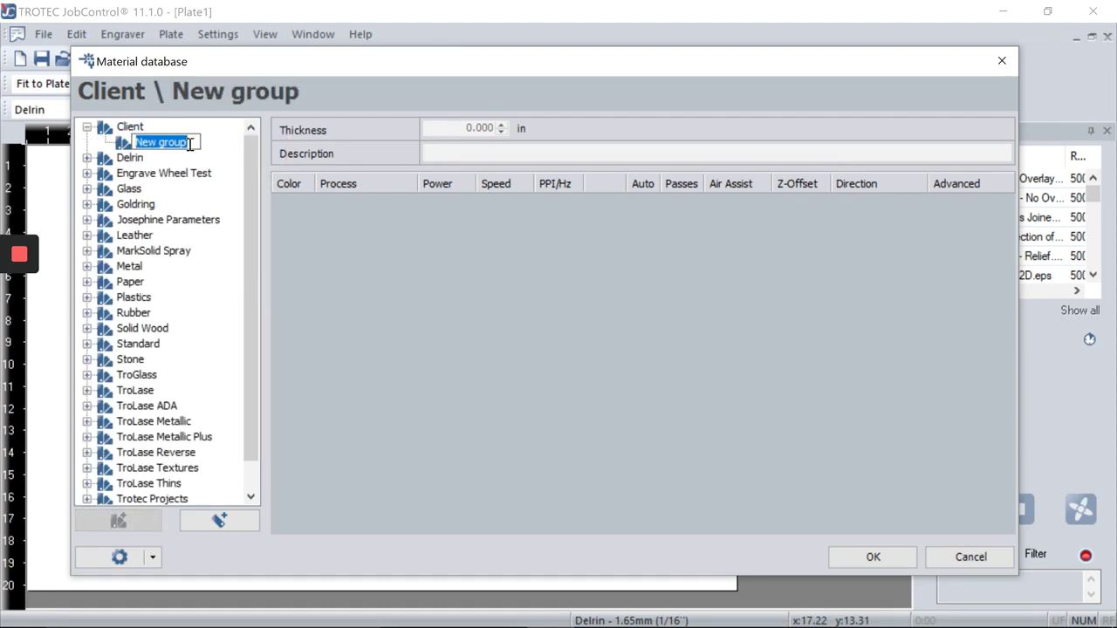
pyautogui.write("Bob's Burger")
pyautogui.press('Return')
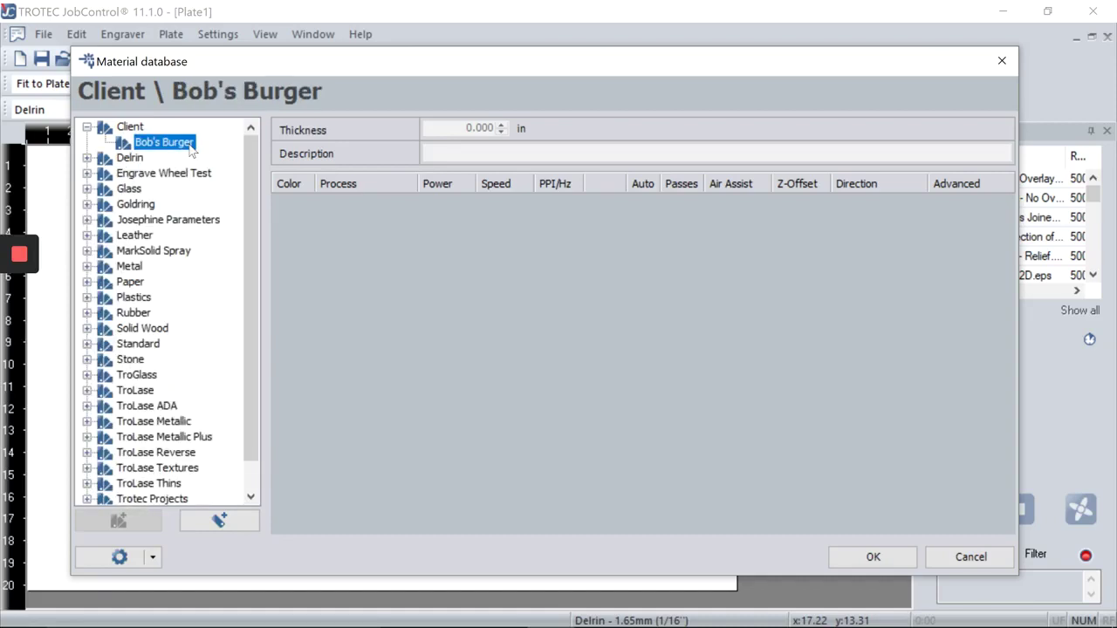
# Create a material named Wedding Cards White in the Bob's Burger subgroup
pyautogui.rightClick(172, 149)
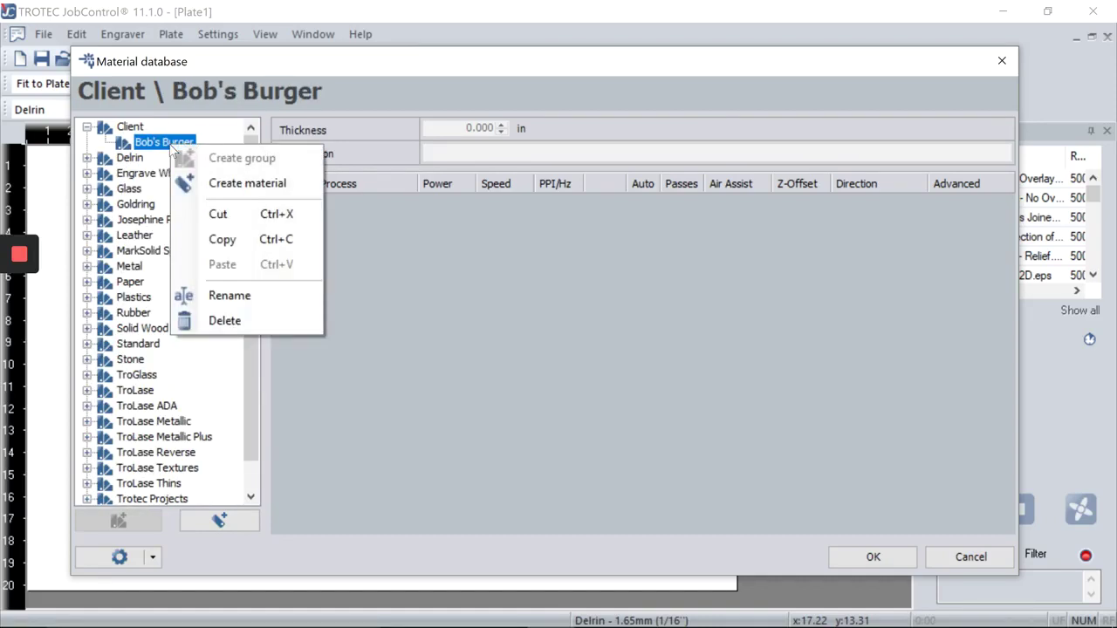
pyautogui.click(205, 183)
pyautogui.write('Wedding Cards White')
pyautogui.press('Return')
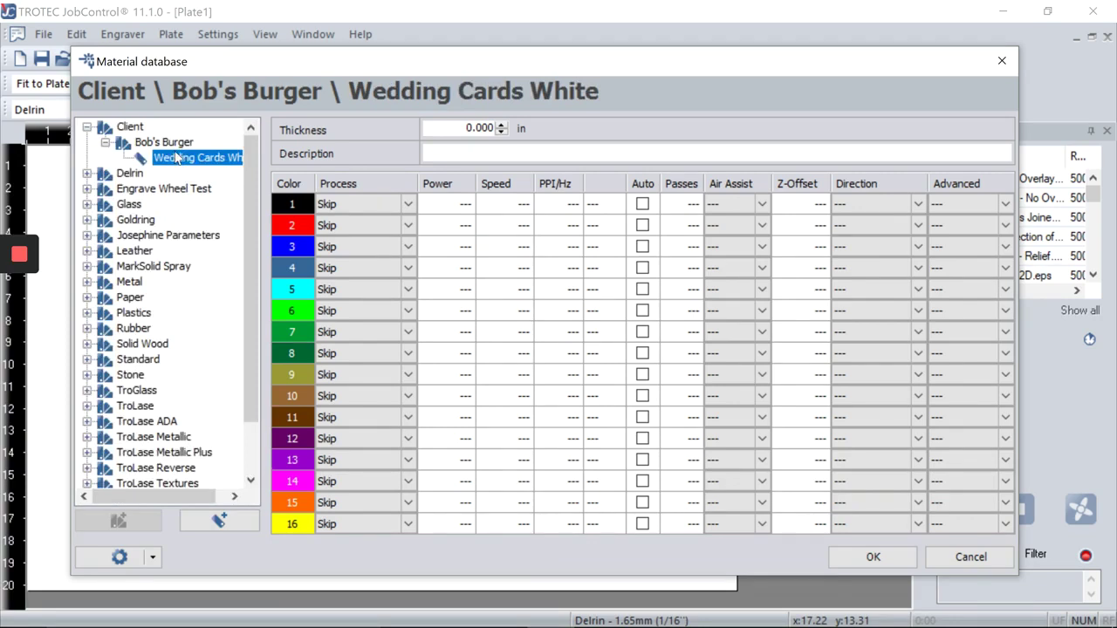
# Enter "1mm white cardstock" as the description of the Wedding Cards White material
pyautogui.click(476, 154)
pyautogui.write('0')
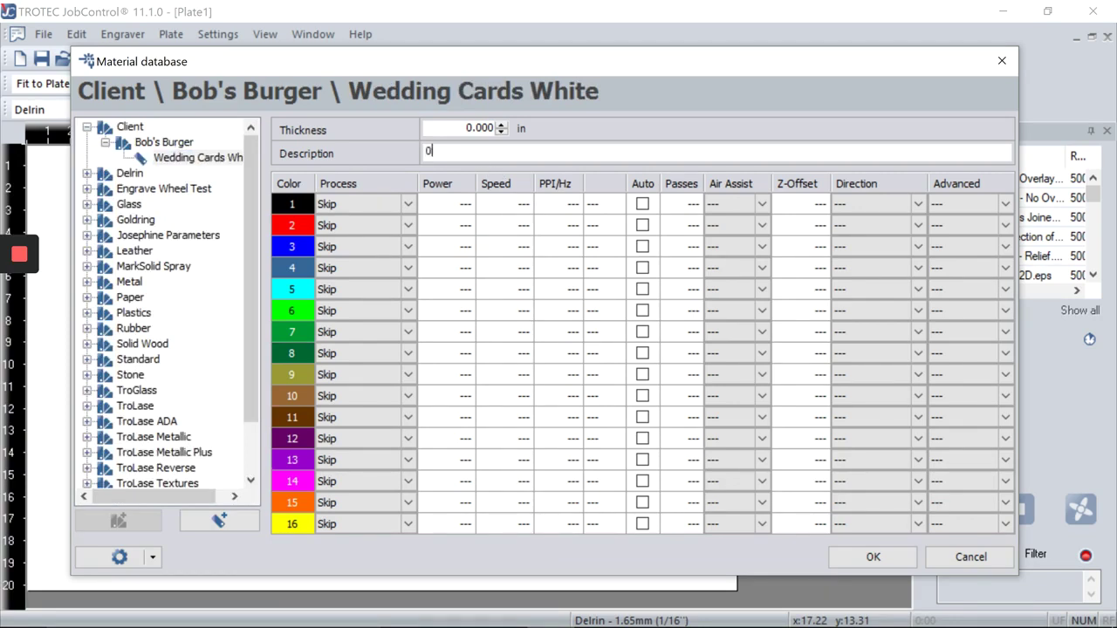
pyautogui.press('BackSpace')
pyautogui.write('1mm white cardstock')
# Assign the Engrave CO2 process to black (color 1) with speed 100 and power 25
pyautogui.click(414, 203)
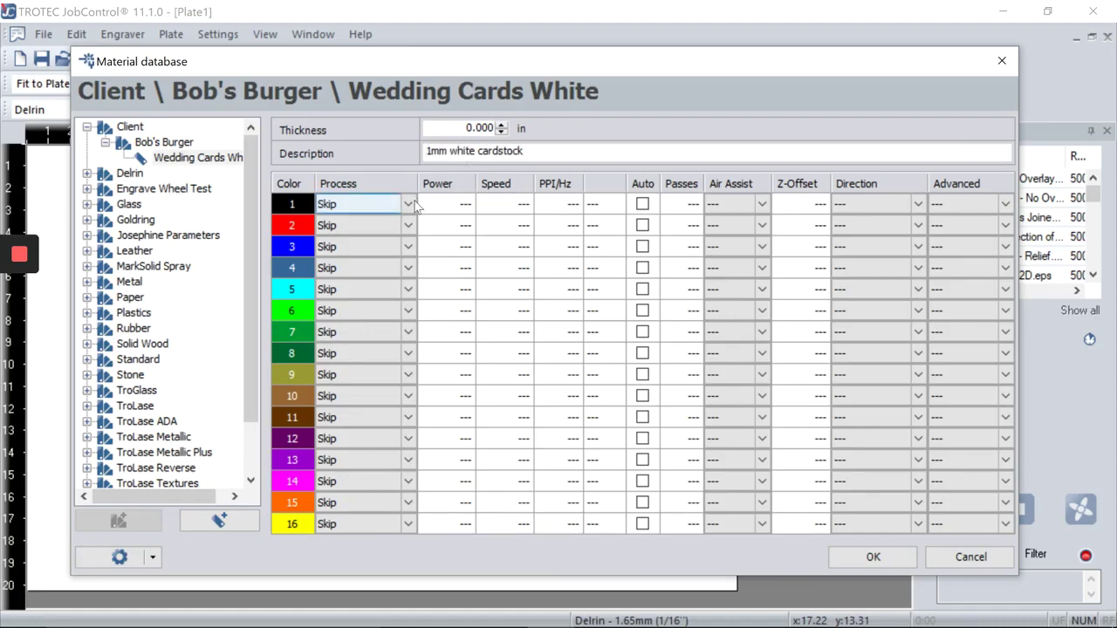
pyautogui.click(413, 204)
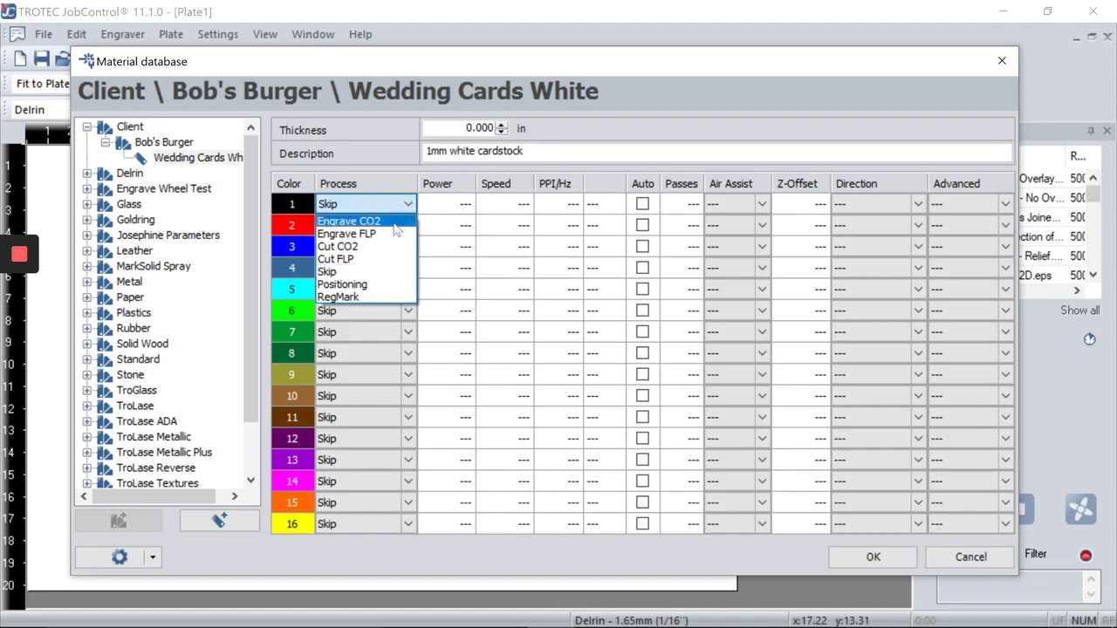
pyautogui.click(394, 223)
pyautogui.click(521, 210)
pyautogui.write('100')
pyautogui.click(449, 207)
pyautogui.write('25')
# Assign the Cut CO2 process to red (color 2) and set its speed to 2
pyautogui.click(408, 227)
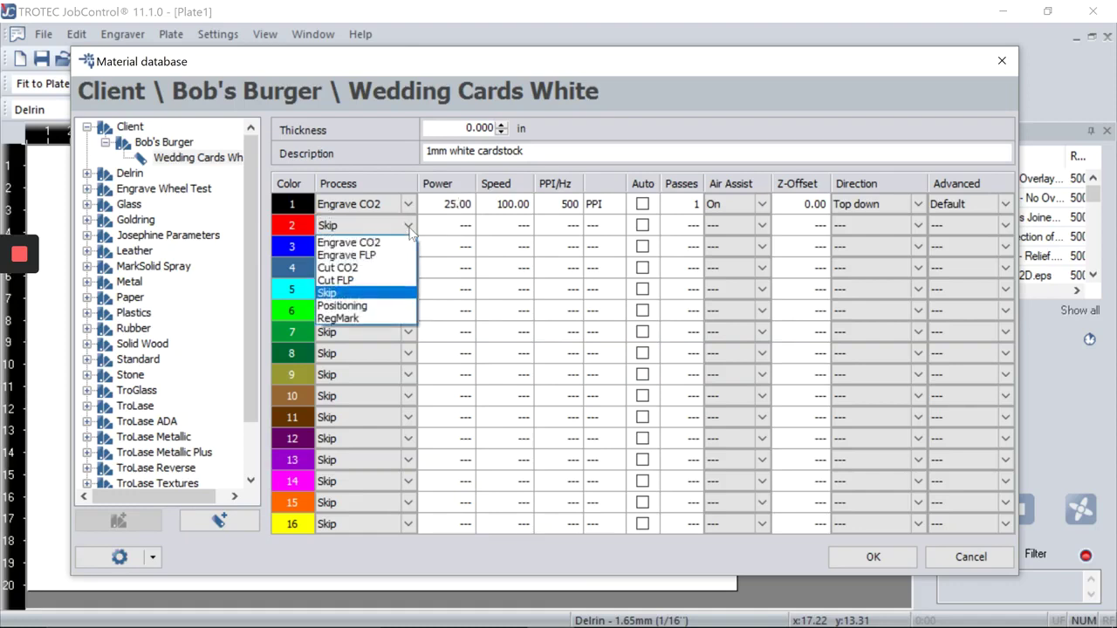
pyautogui.click(390, 270)
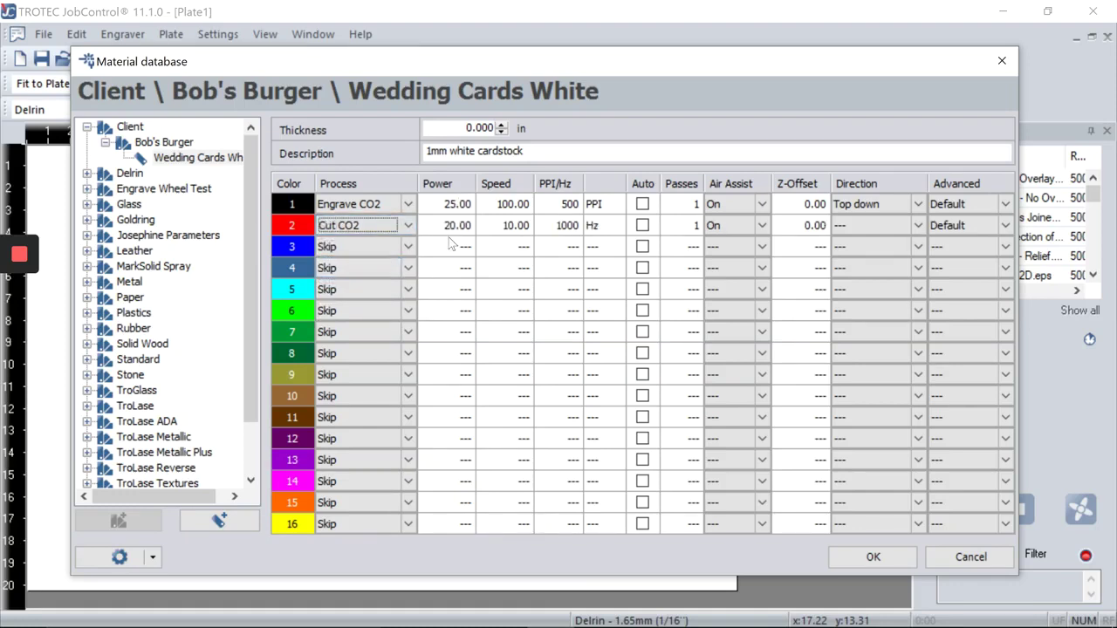
pyautogui.click(513, 226)
pyautogui.write('2')
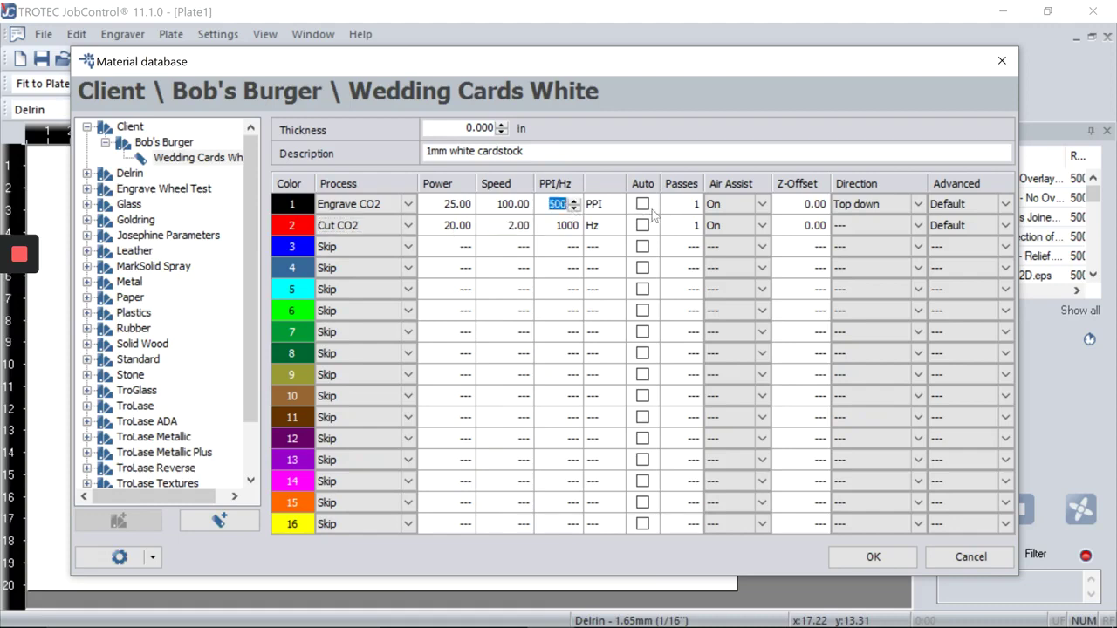
# Check the blue color's process choices and the RGB definitions of the black, yellow and red colors
pyautogui.click(408, 248)
pyautogui.click(409, 248)
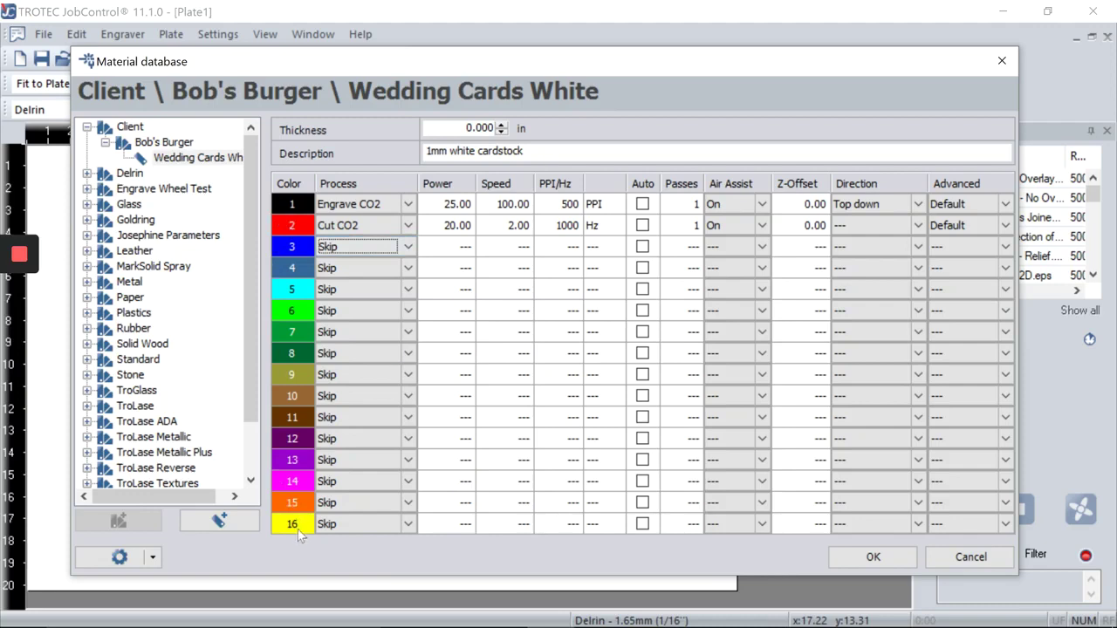
pyautogui.moveTo(289, 206)
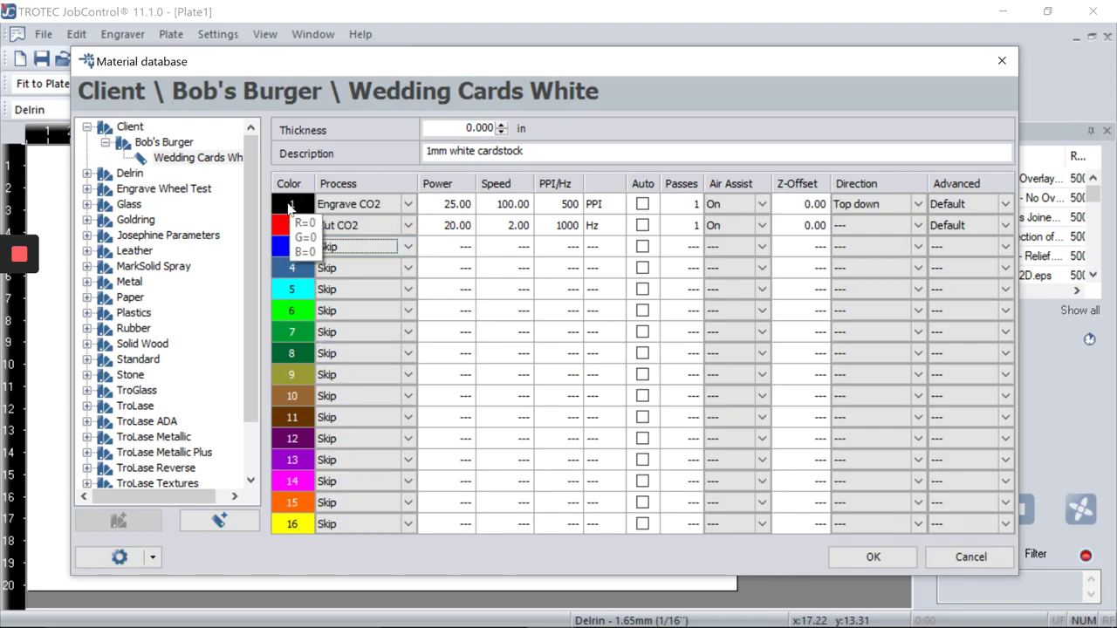
pyautogui.moveTo(295, 520)
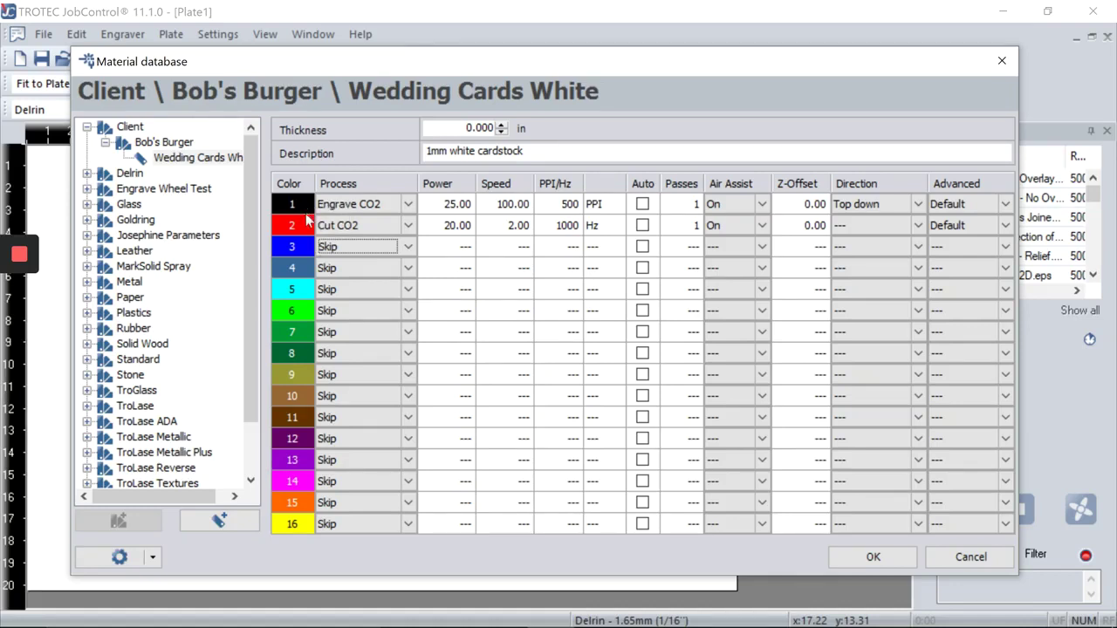
pyautogui.moveTo(305, 229)
# Try 2 passes for the black Engrave CO2 process and restore it to 1 pass
pyautogui.click(688, 204)
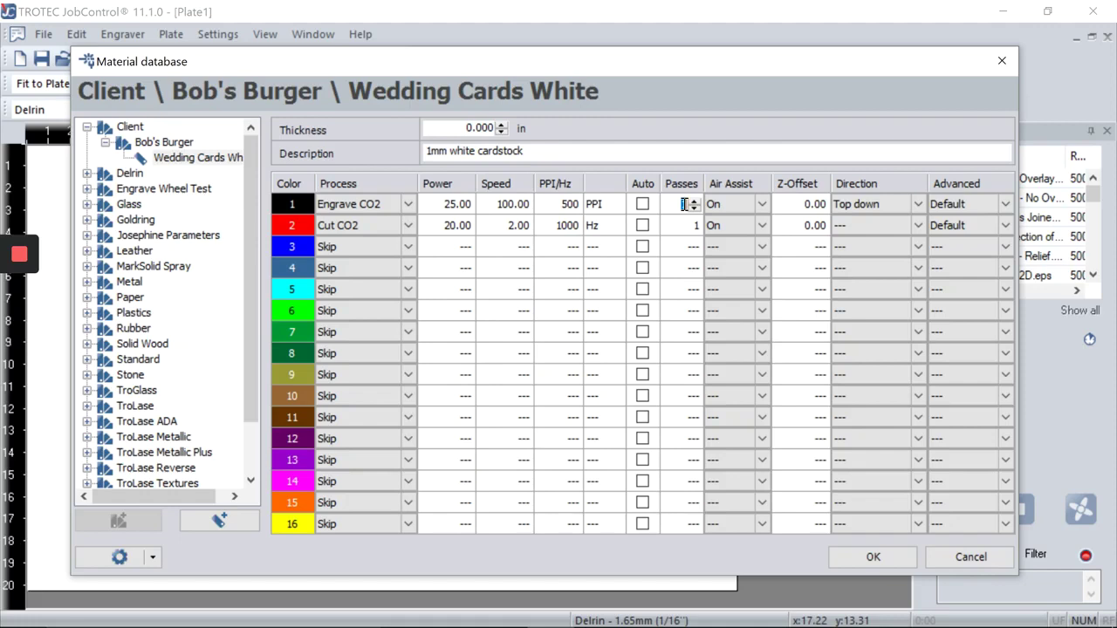
pyautogui.write('2')
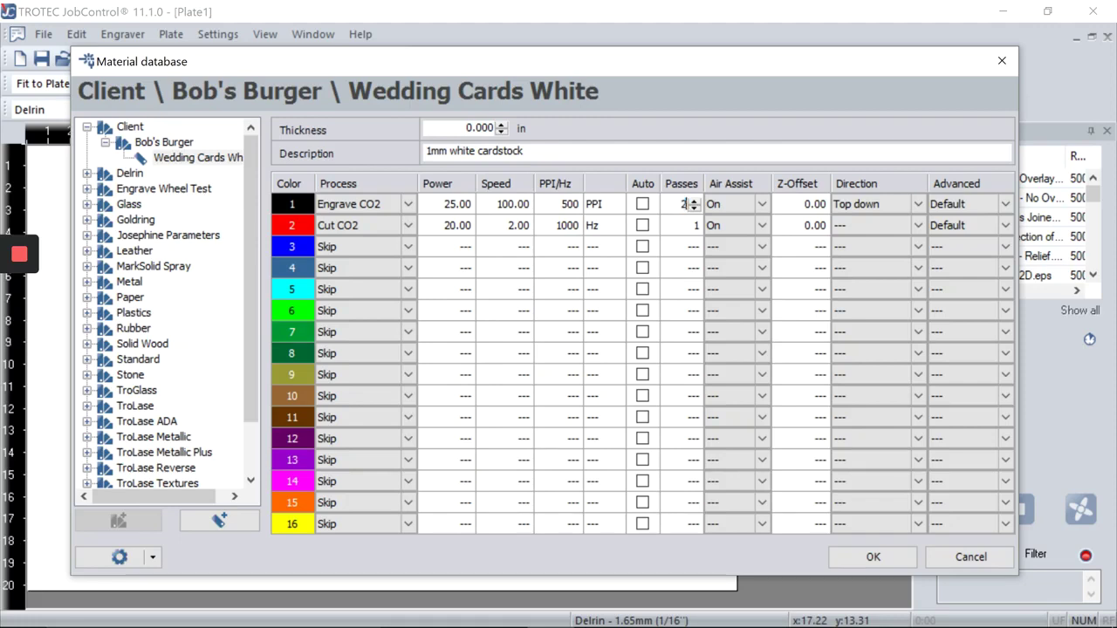
pyautogui.press('BackSpace')
pyautogui.write('1')
pyautogui.press('Up')
pyautogui.press('Down')
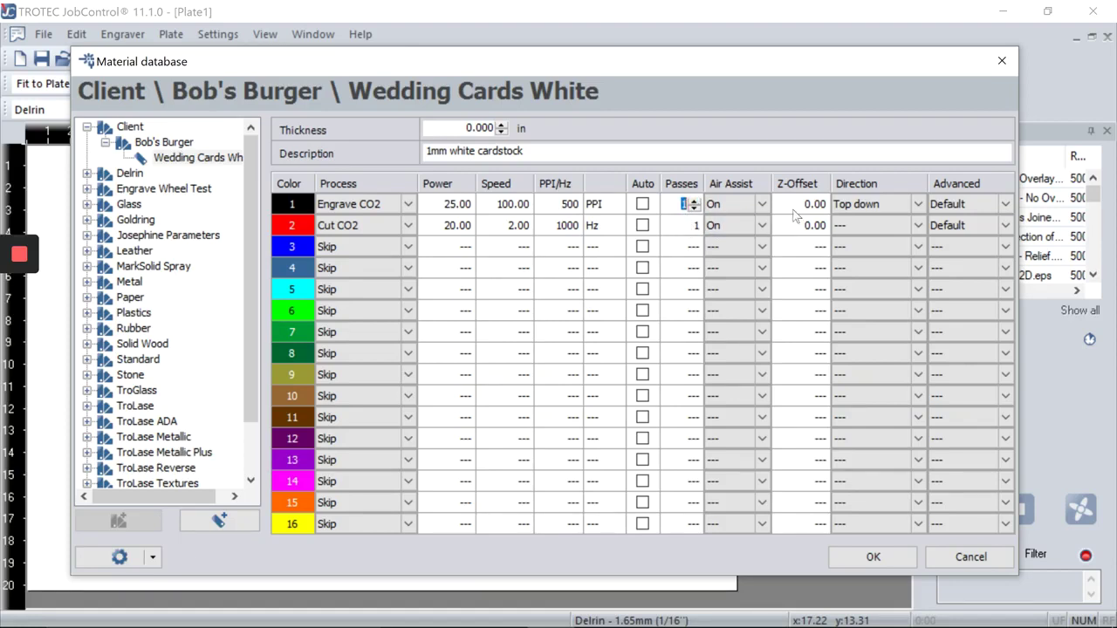
# Turn Air Assist off for the black Engrave CO2 process
pyautogui.click(796, 206)
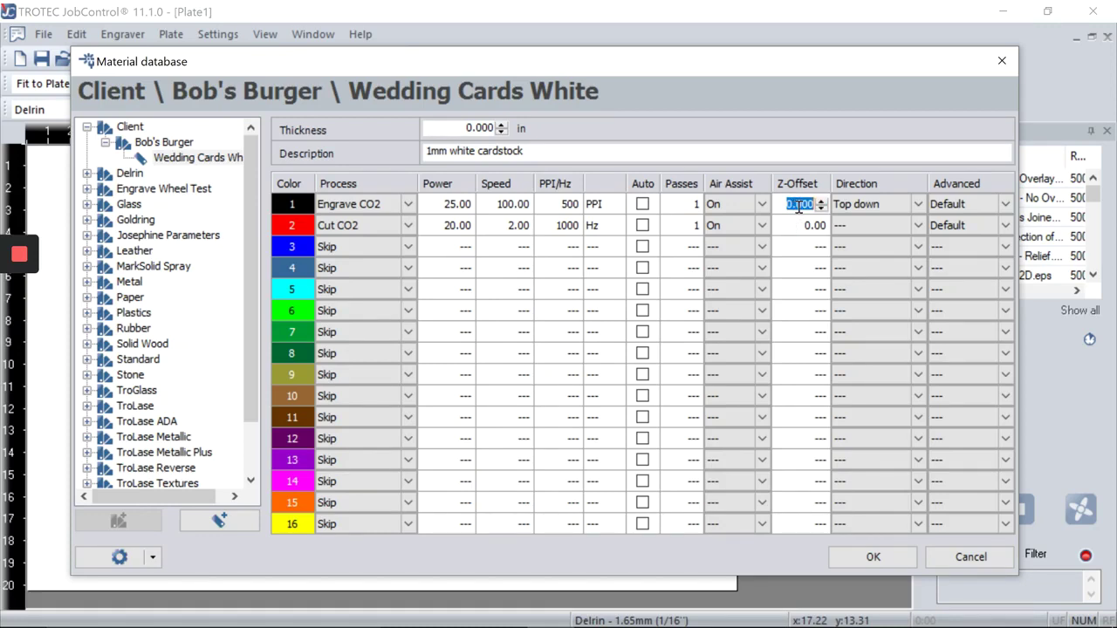
pyautogui.click(761, 204)
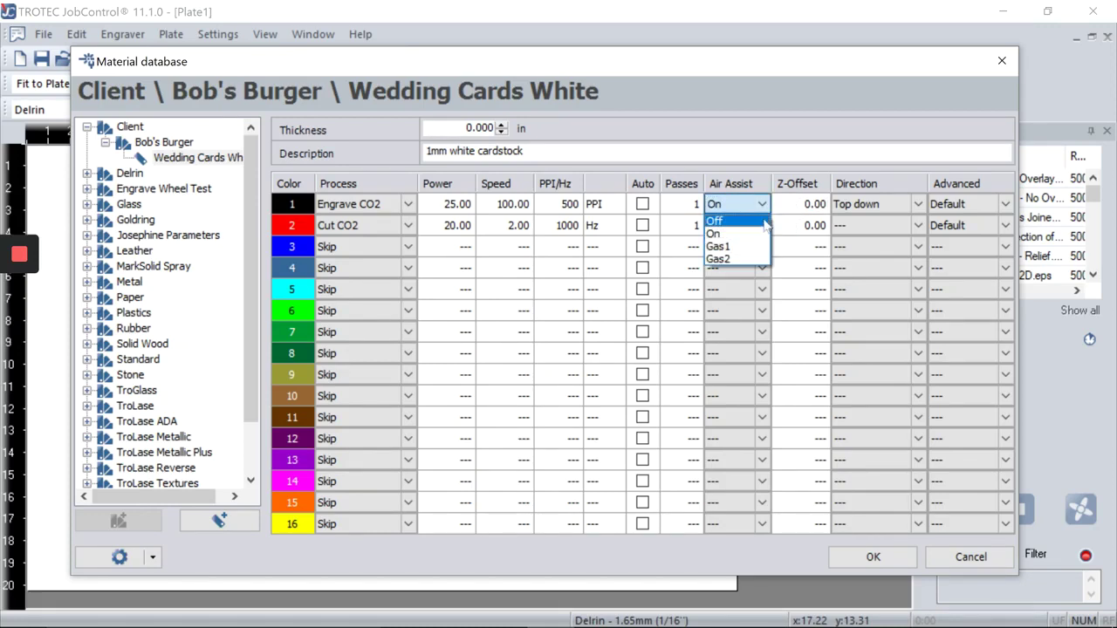
pyautogui.click(724, 219)
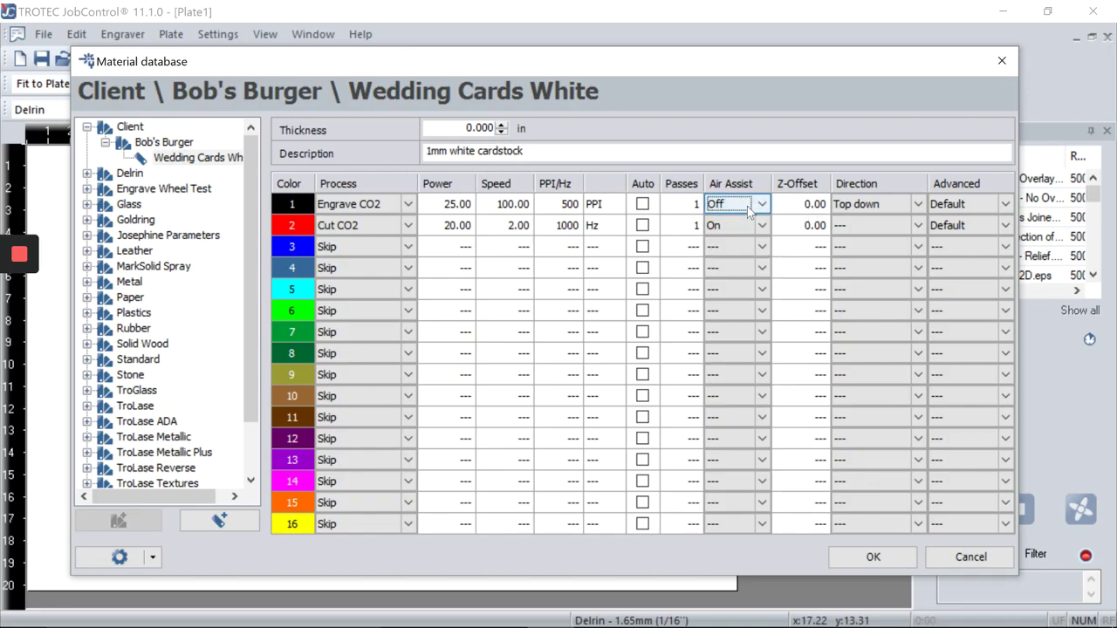
# Examine the Direction choices and the Advanced options, including Correction, for the black Engrave CO2 process
pyautogui.click(913, 209)
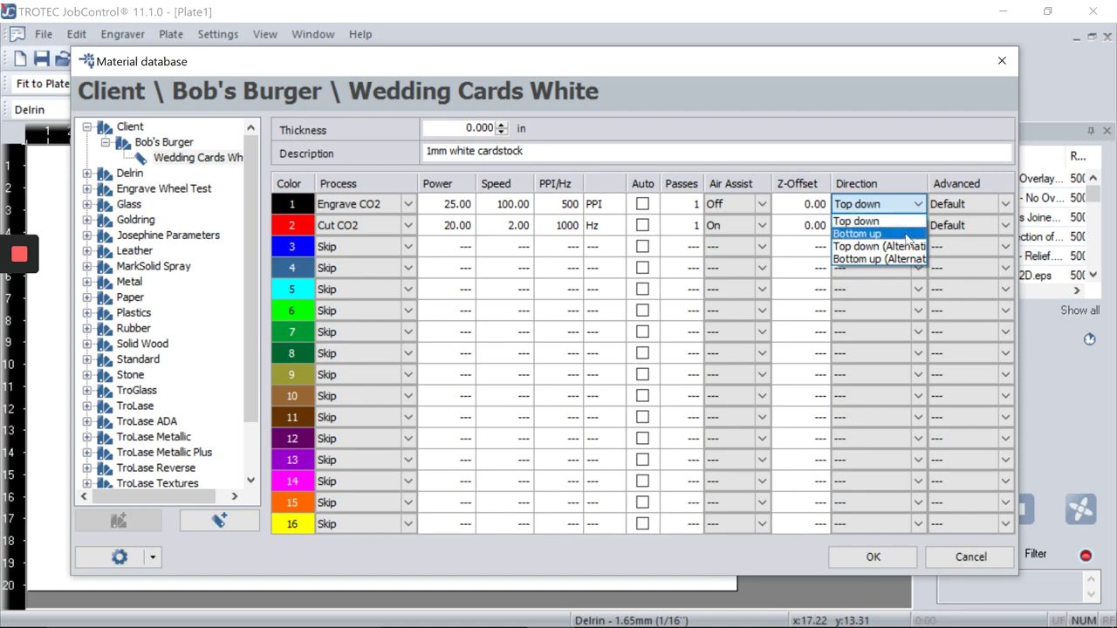
pyautogui.click(987, 224)
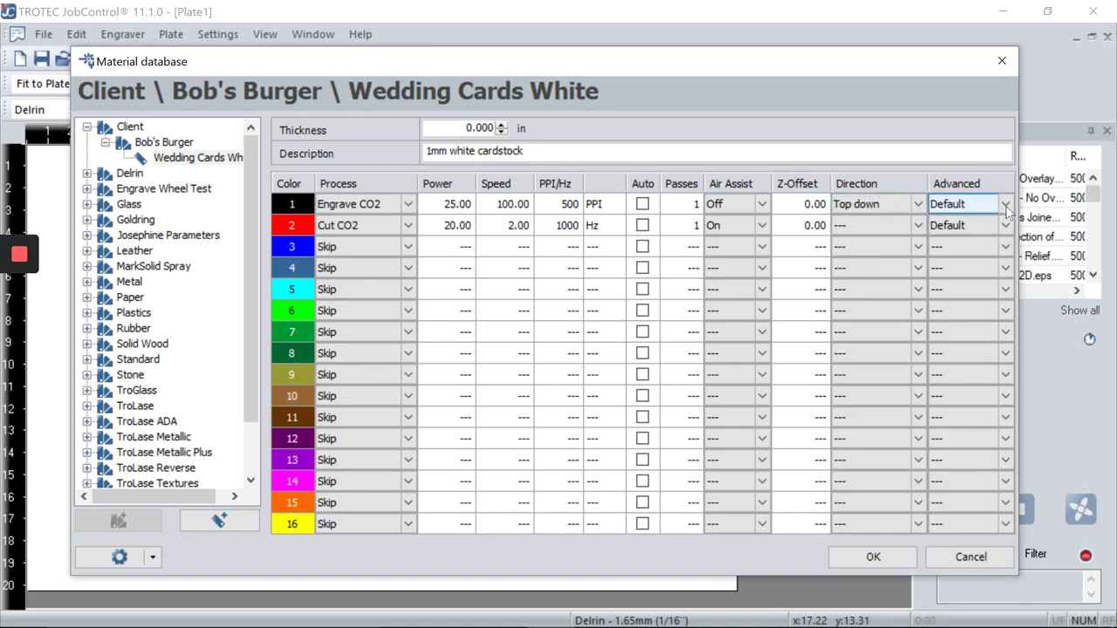
pyautogui.click(999, 207)
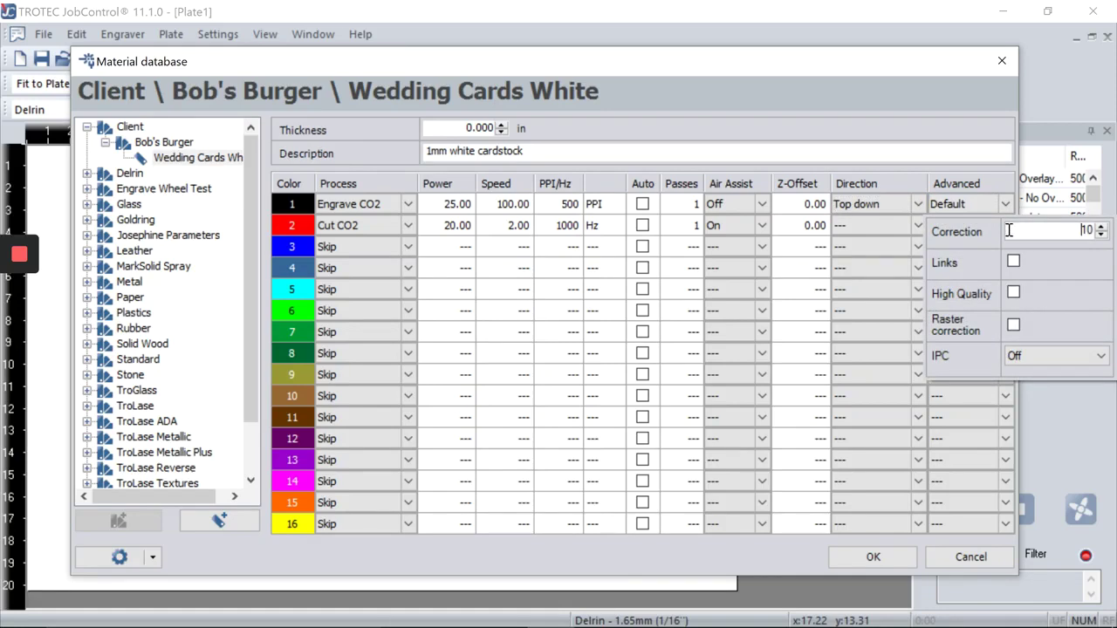
pyautogui.click(1072, 231)
pyautogui.click(1009, 208)
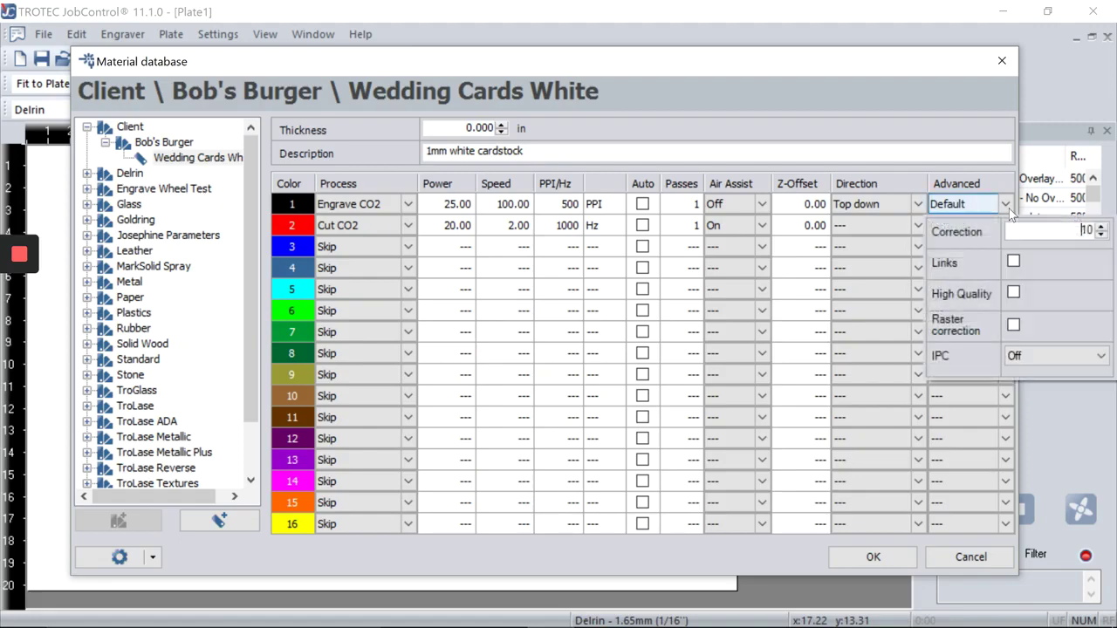
pyautogui.click(939, 137)
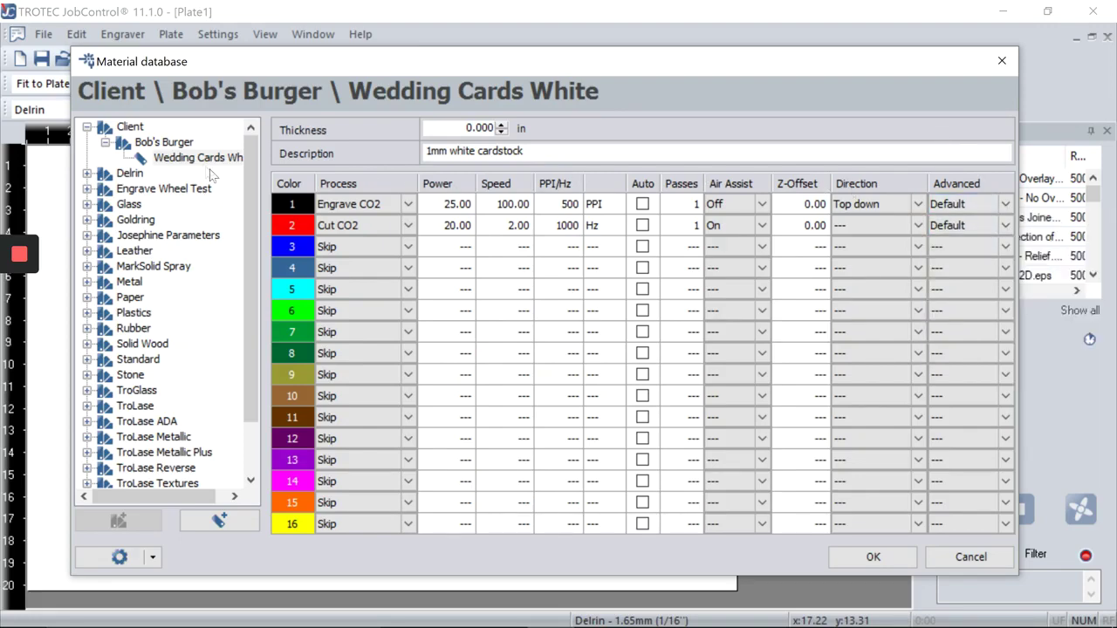
# Try Engrave CO2 on blue (color 3) with power 25 and speed 2, and return the color to Skip
pyautogui.click(165, 145)
pyautogui.click(185, 159)
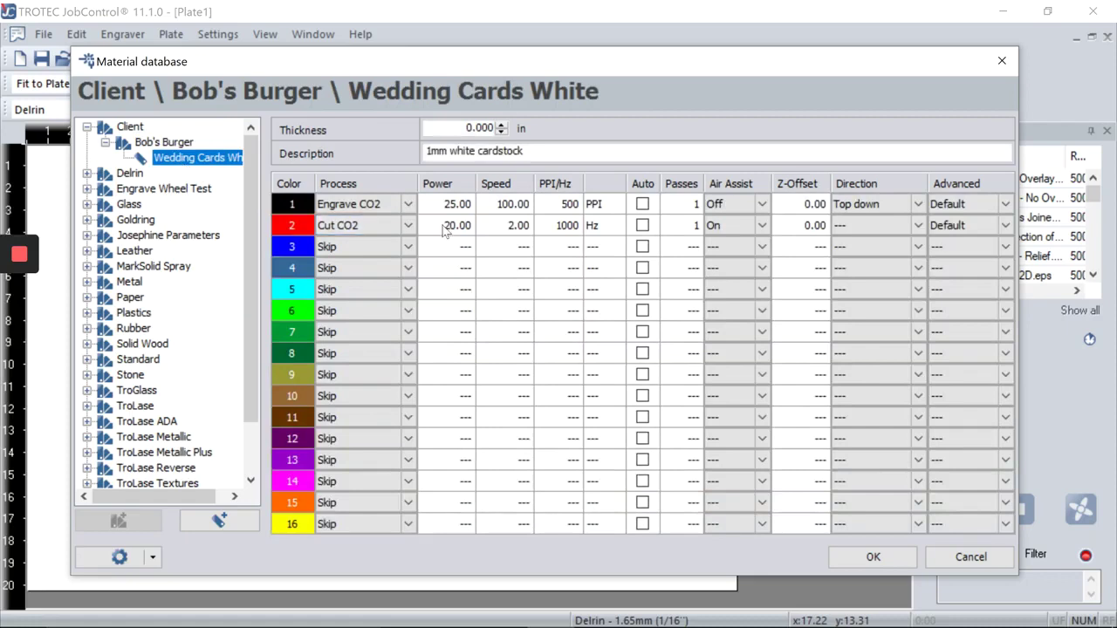
pyautogui.click(412, 249)
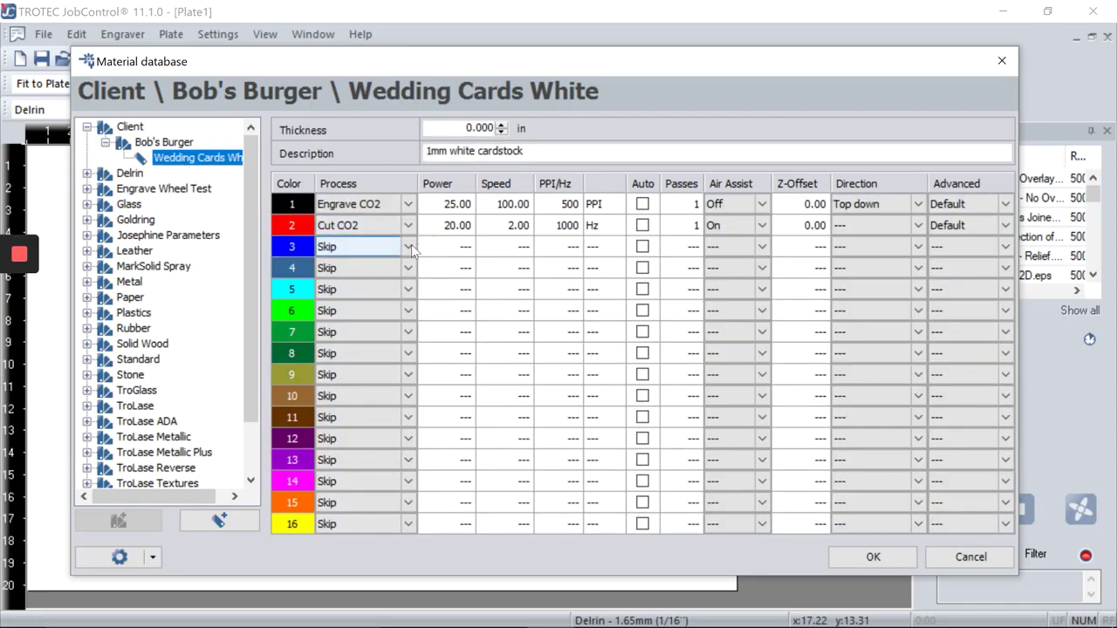
pyautogui.click(408, 247)
pyautogui.click(344, 261)
pyautogui.doubleClick(446, 248)
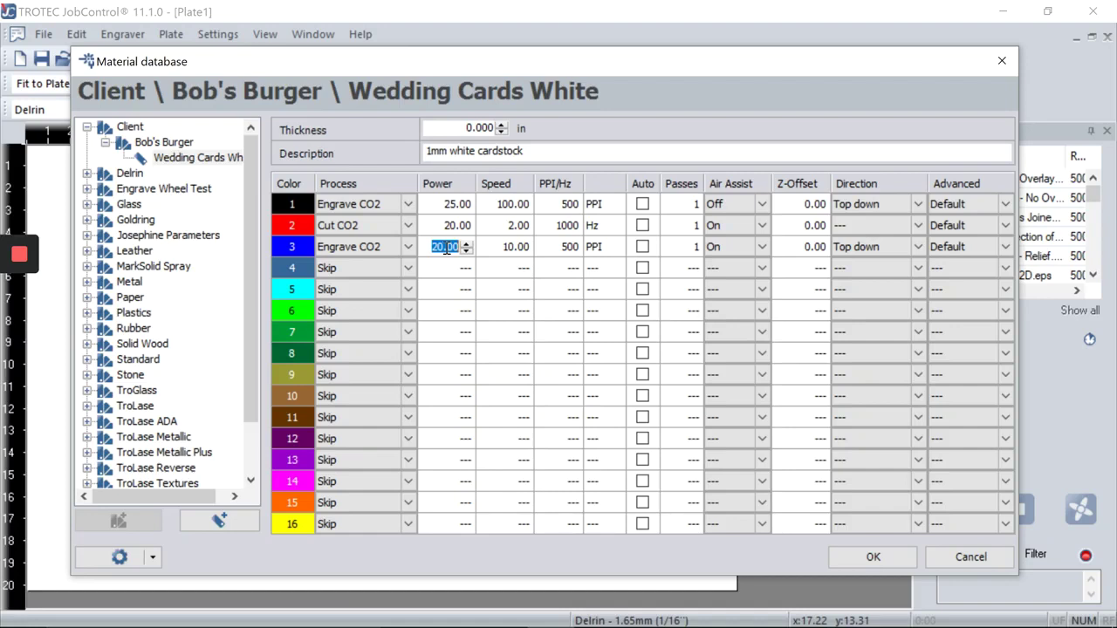
pyautogui.write('25')
pyautogui.doubleClick(495, 249)
pyautogui.write('2')
pyautogui.doubleClick(560, 248)
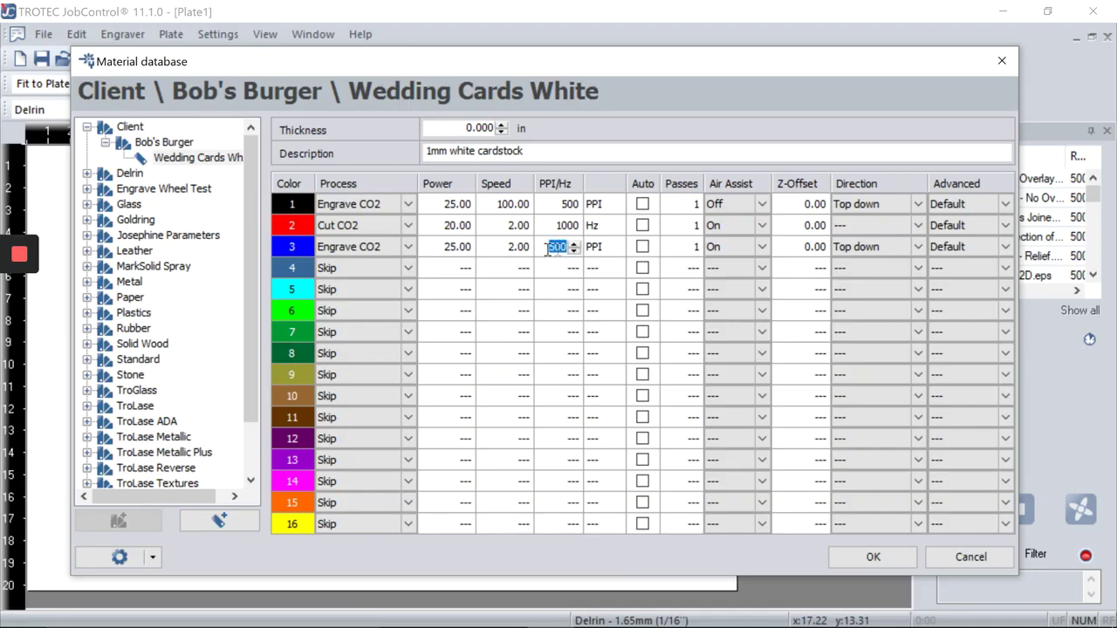
pyautogui.doubleClick(459, 247)
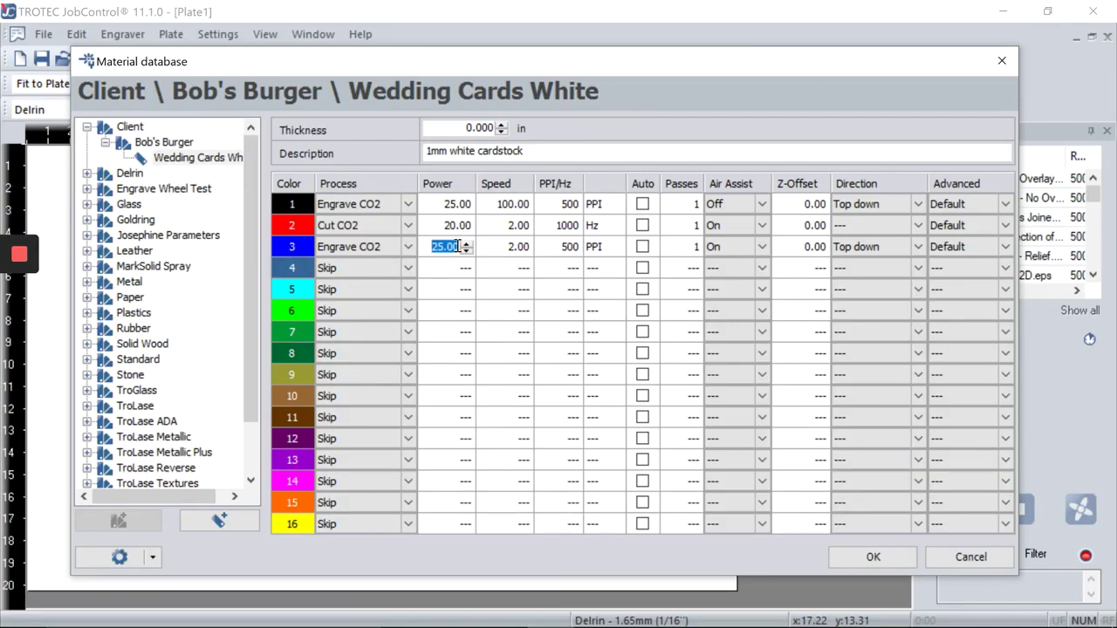
pyautogui.click(408, 248)
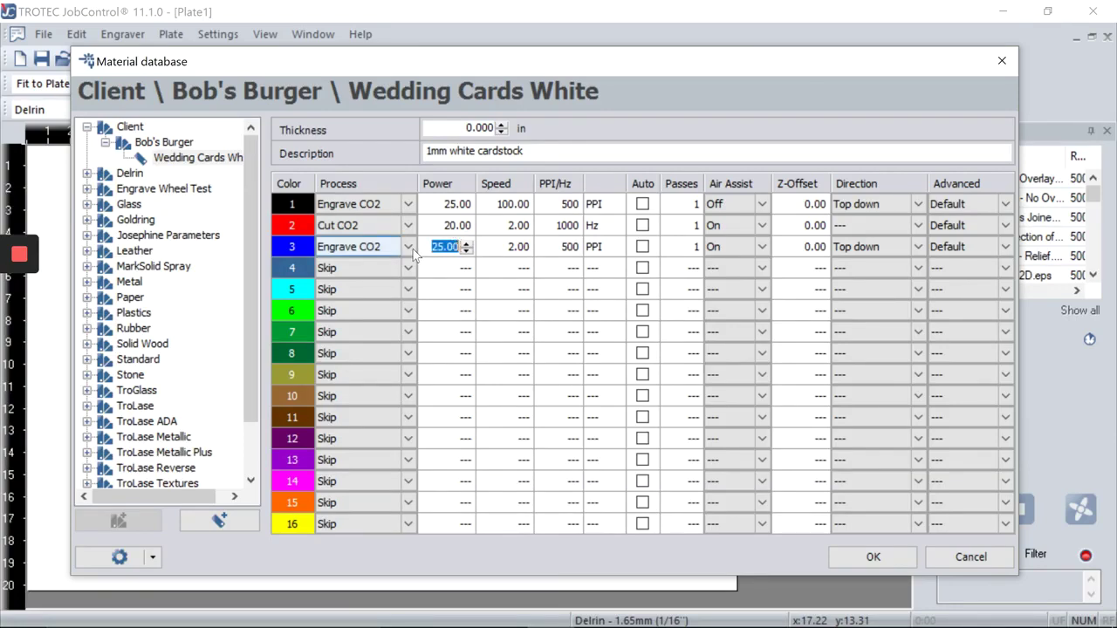
pyautogui.click(326, 314)
# Set the black Engrave CO2 power to 80, and the red Cut CO2 power to 96 and speed to 1
pyautogui.doubleClick(453, 227)
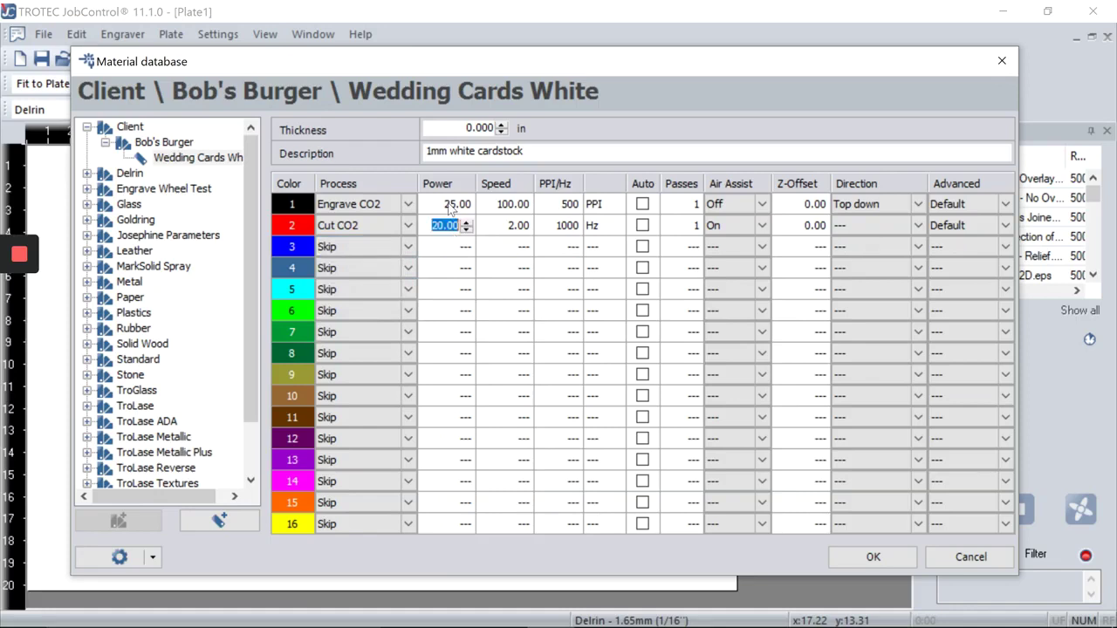
pyautogui.doubleClick(448, 203)
pyautogui.write('80')
pyautogui.doubleClick(454, 225)
pyautogui.write('96')
pyautogui.doubleClick(505, 225)
pyautogui.write('1')
pyautogui.click(508, 242)
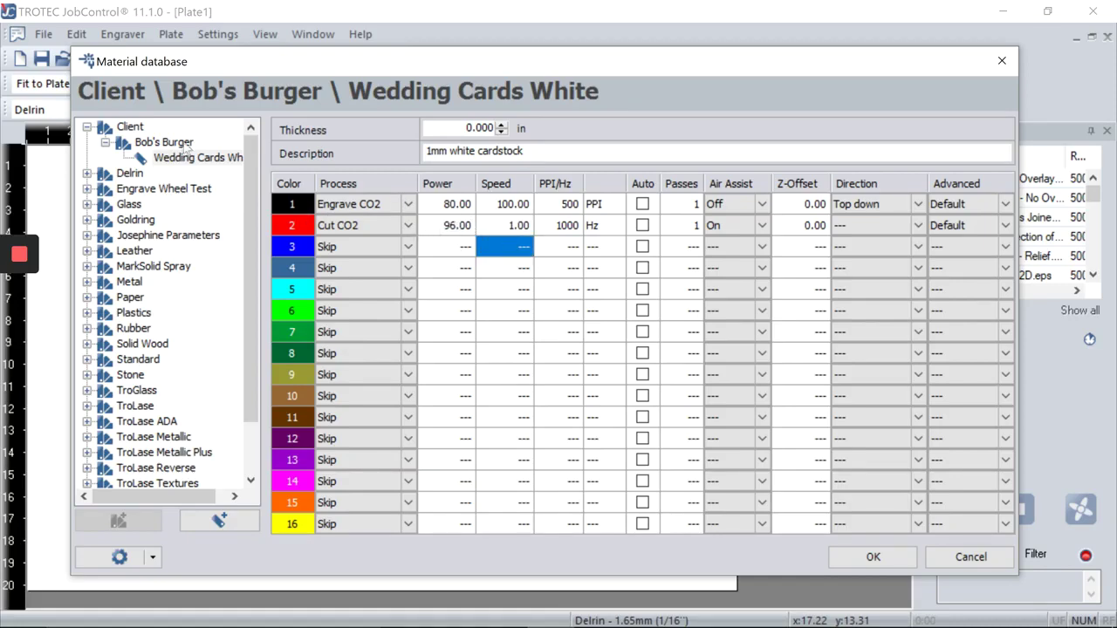
# Set a master password for locking in the material database, entering and retyping the password
pyautogui.click(185, 144)
pyautogui.click(193, 159)
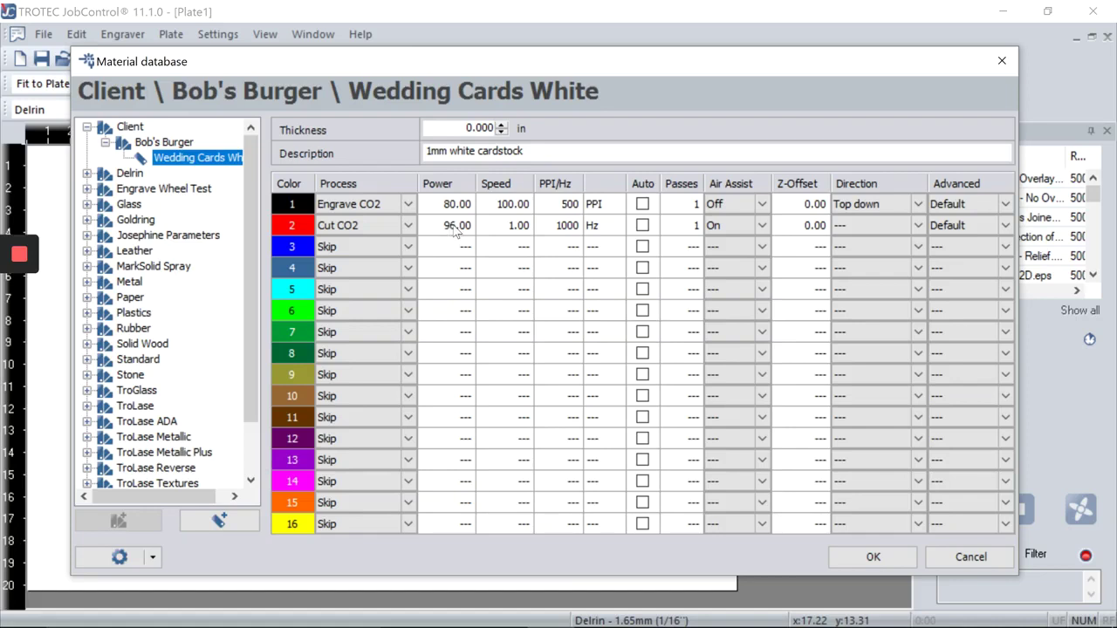
pyautogui.click(159, 562)
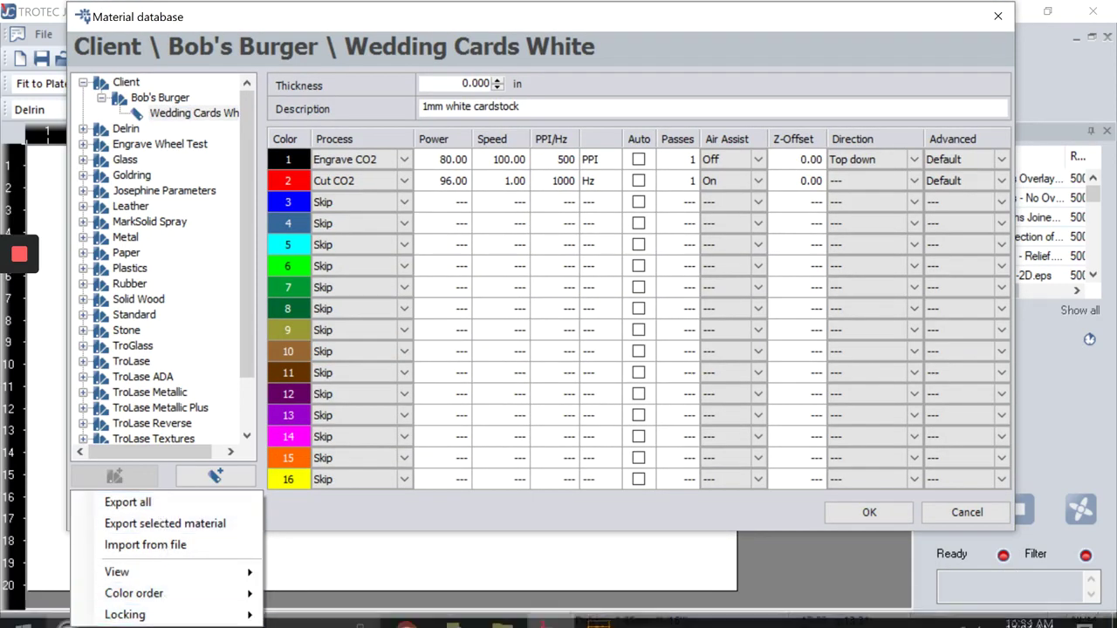
pyautogui.moveTo(173, 618)
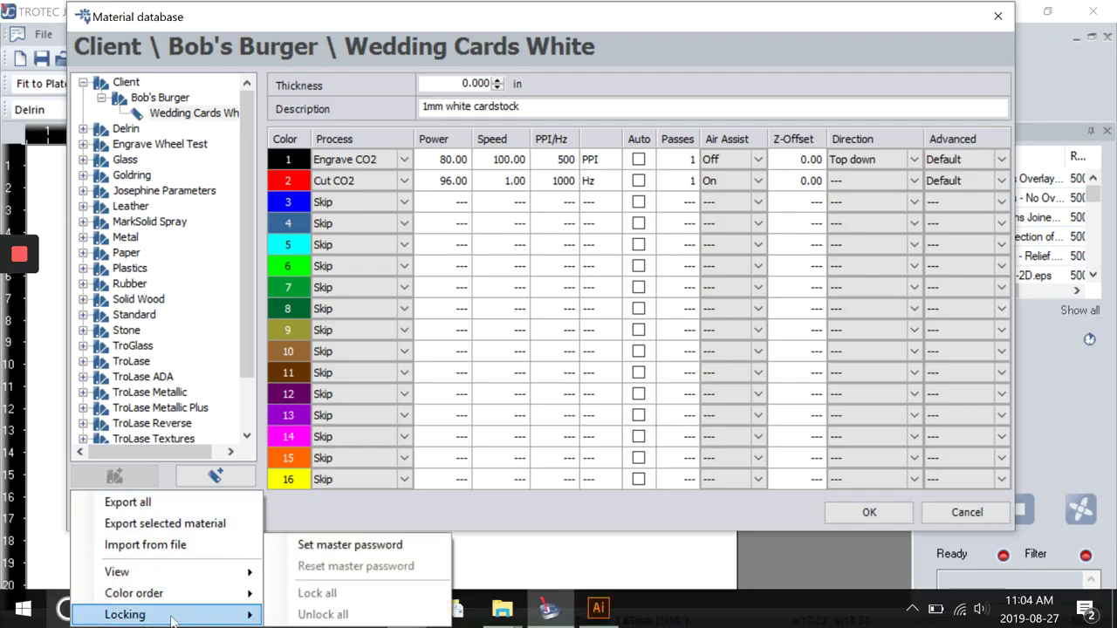
pyautogui.click(343, 552)
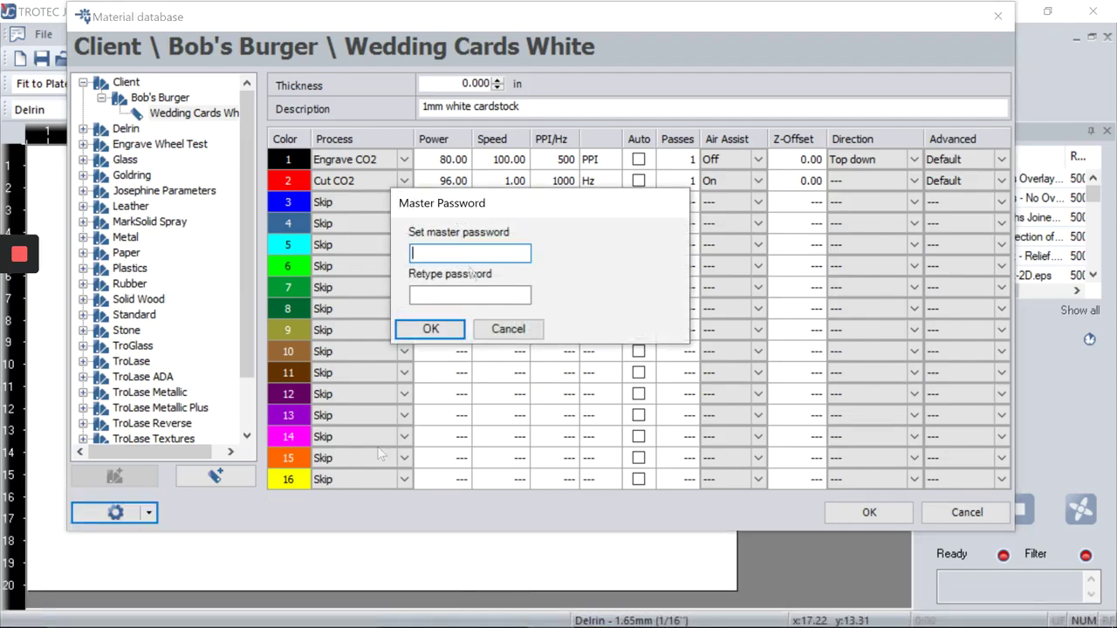
pyautogui.write('•••••')
pyautogui.press('Tab')
pyautogui.write('•••••')
pyautogui.press('Return')
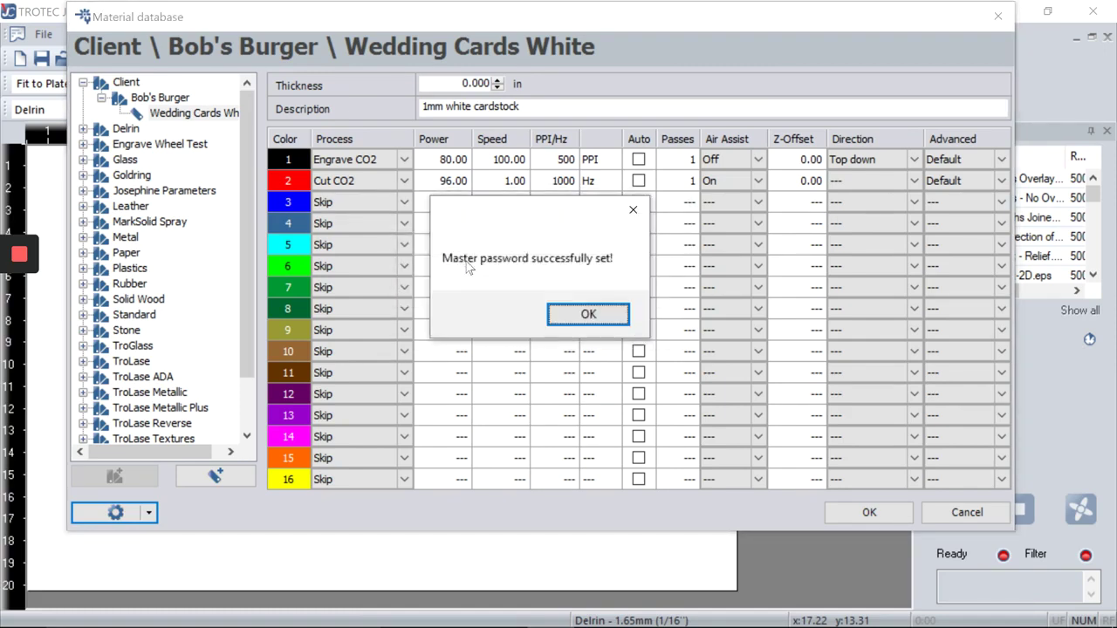
pyautogui.click(588, 314)
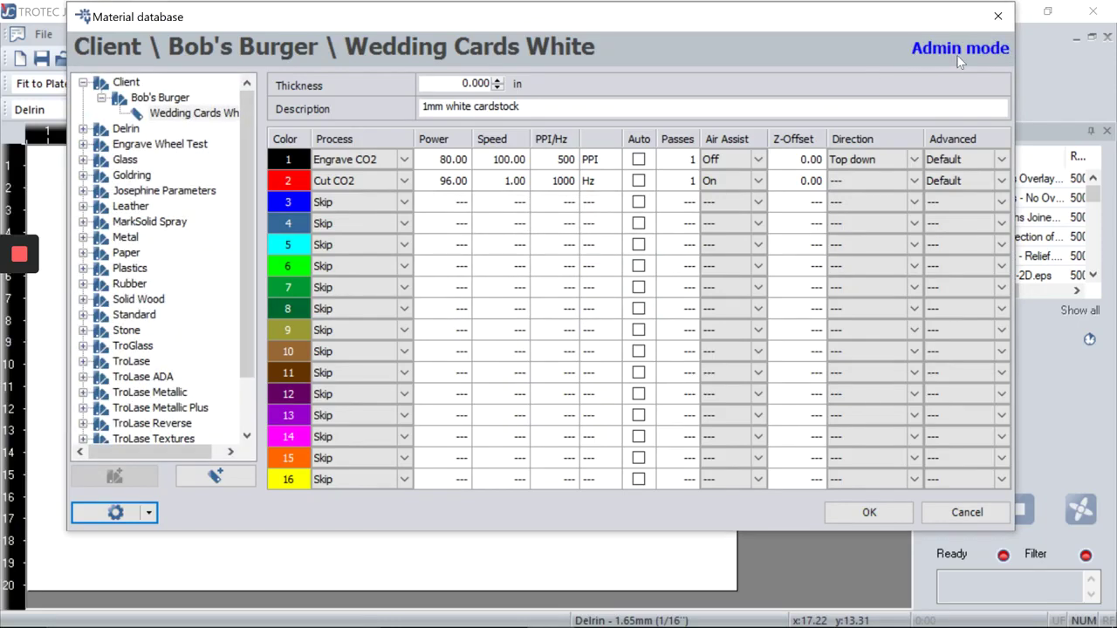
# Lock the Wedding Cards White material and switch the database from admin to normal mode
pyautogui.rightClick(195, 119)
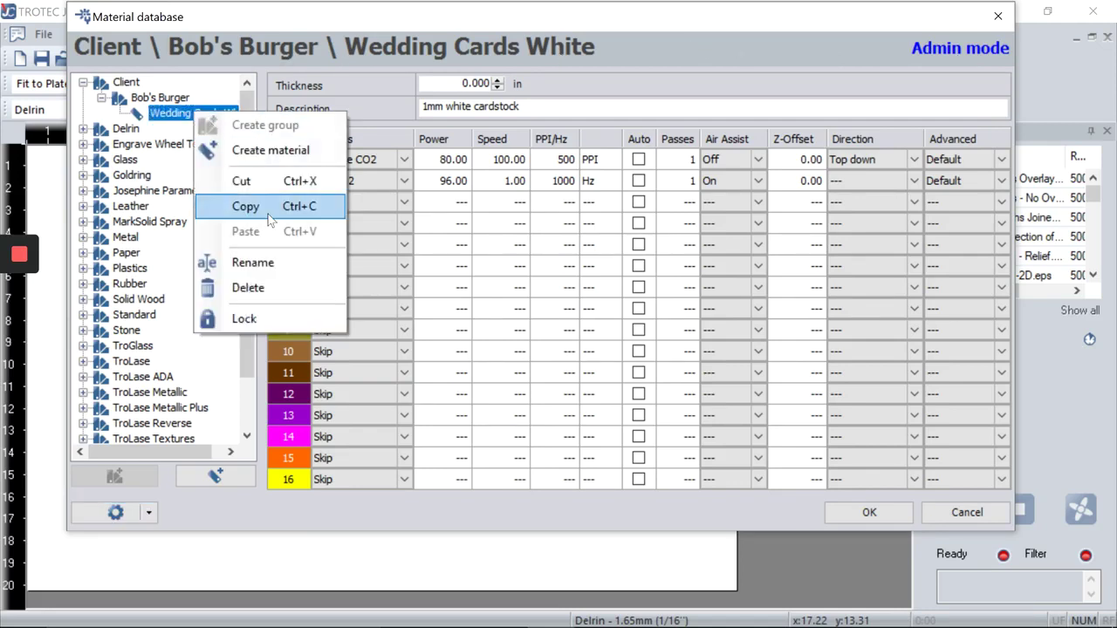
pyautogui.click(244, 318)
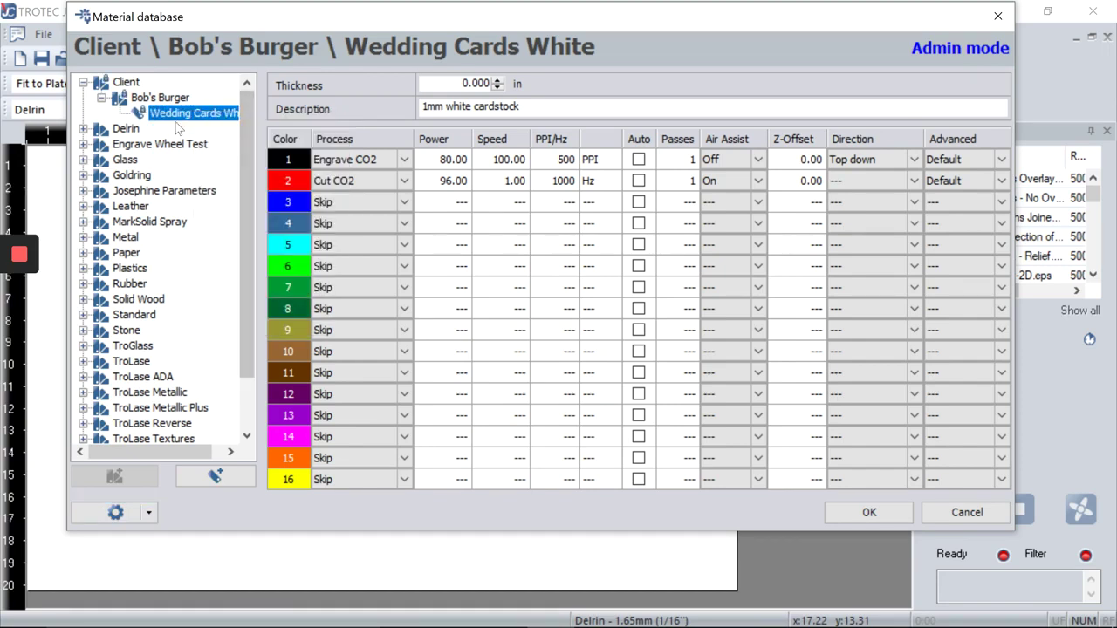
pyautogui.click(149, 513)
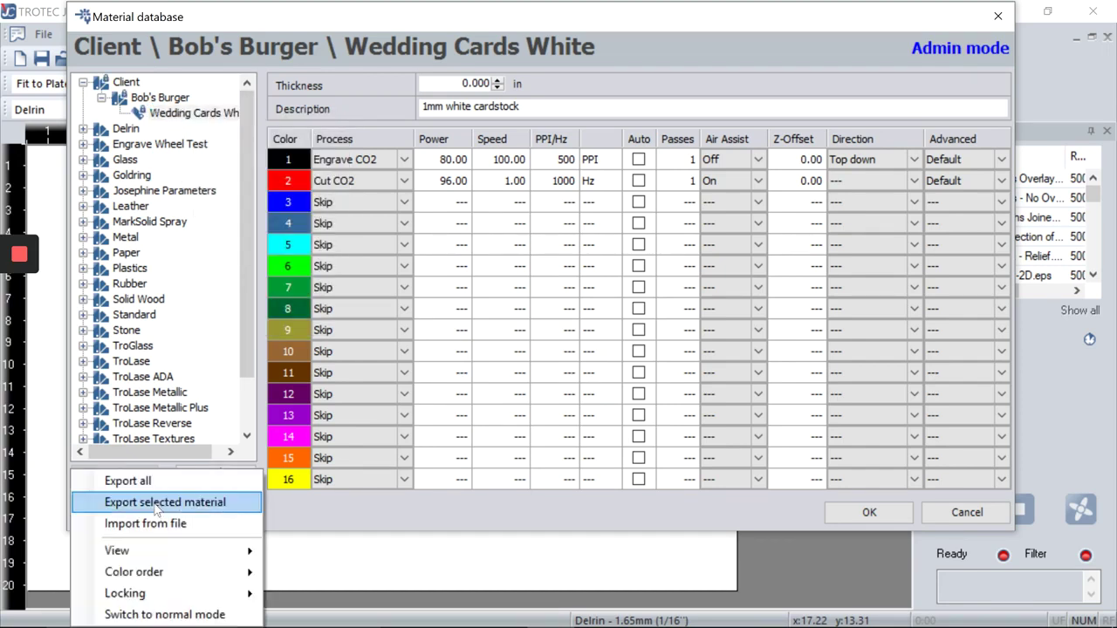
pyautogui.click(186, 613)
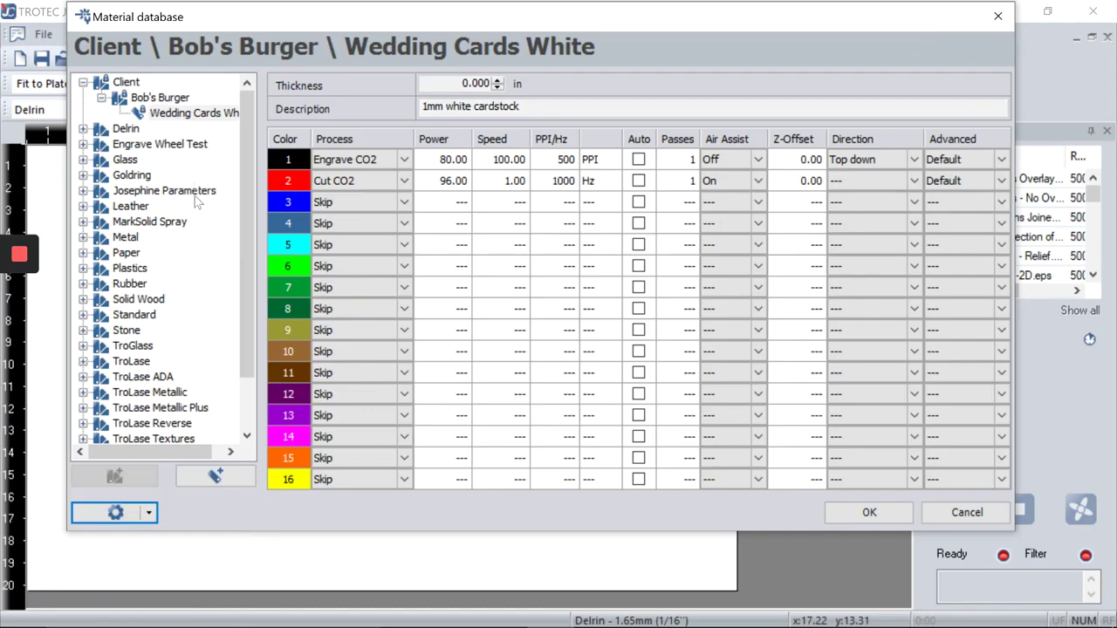
# Test whether the locked Wedding Cards White material's power, speed and Auto settings can be edited for black and red
pyautogui.click(160, 97)
pyautogui.click(192, 113)
pyautogui.click(450, 178)
pyautogui.press('Down')
pyautogui.press('Down')
pyautogui.press('Down')
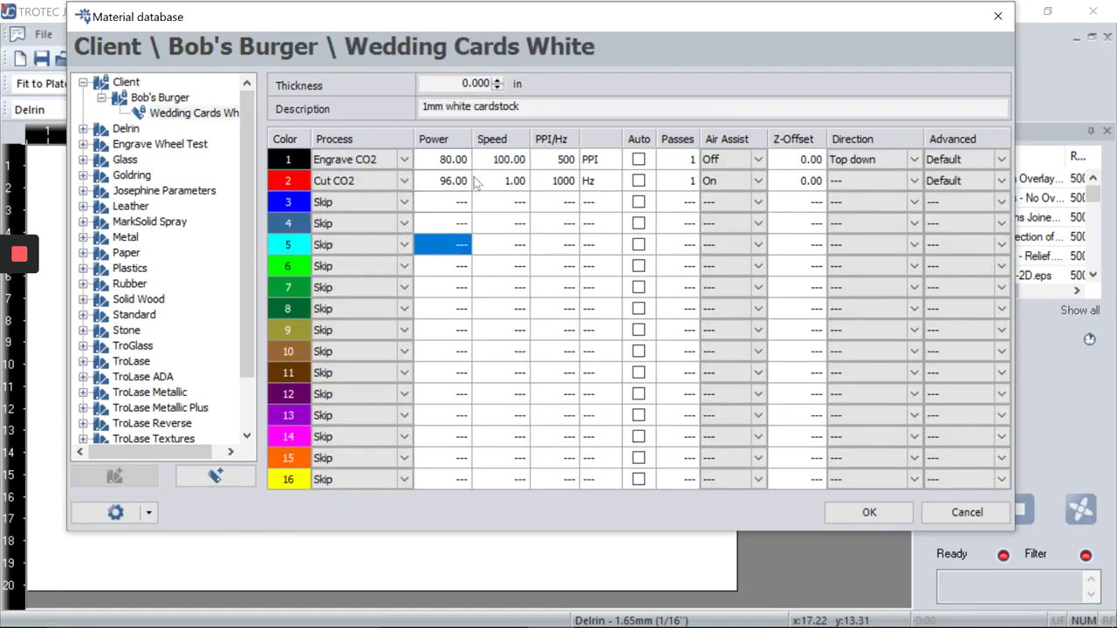
pyautogui.press('Up')
pyautogui.press('Up')
pyautogui.press('Up')
pyautogui.press('Up')
pyautogui.moveTo(502, 160); pyautogui.dragTo(511, 180)
pyautogui.click(510, 180)
pyautogui.click(452, 175)
pyautogui.click(511, 162)
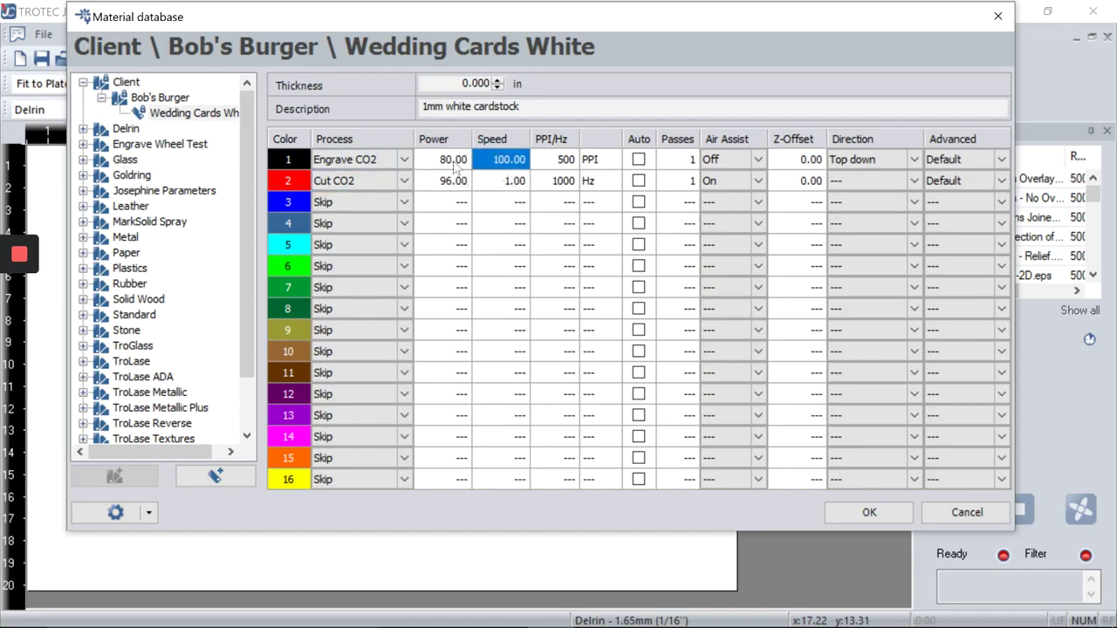
pyautogui.click(637, 161)
pyautogui.click(638, 180)
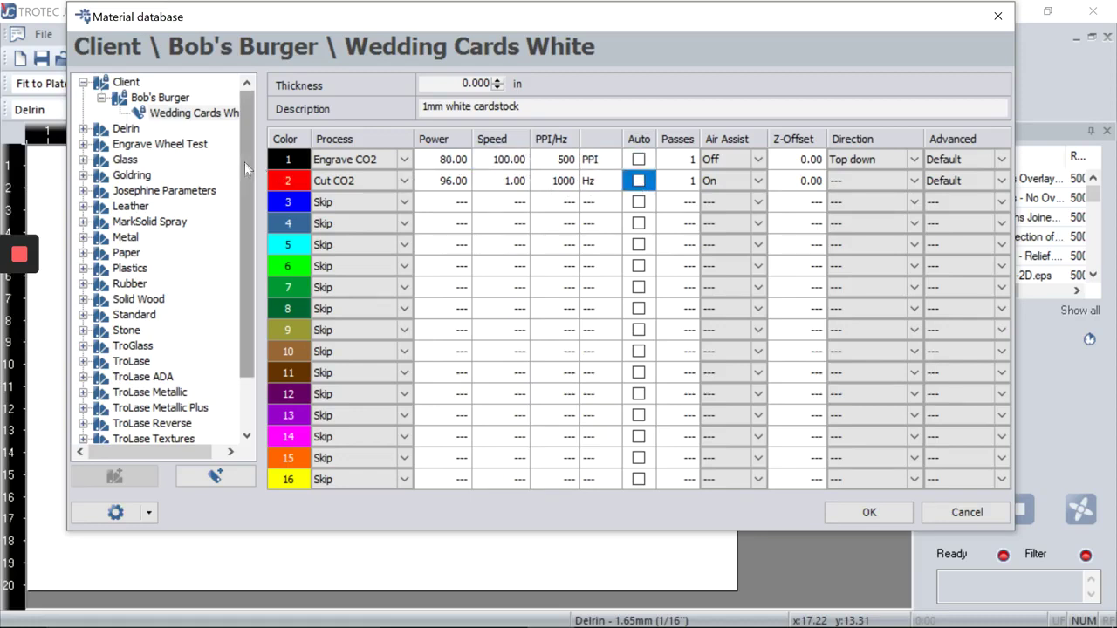
# Collapse the Client and TroGlass groups in the material tree
pyautogui.click(83, 82)
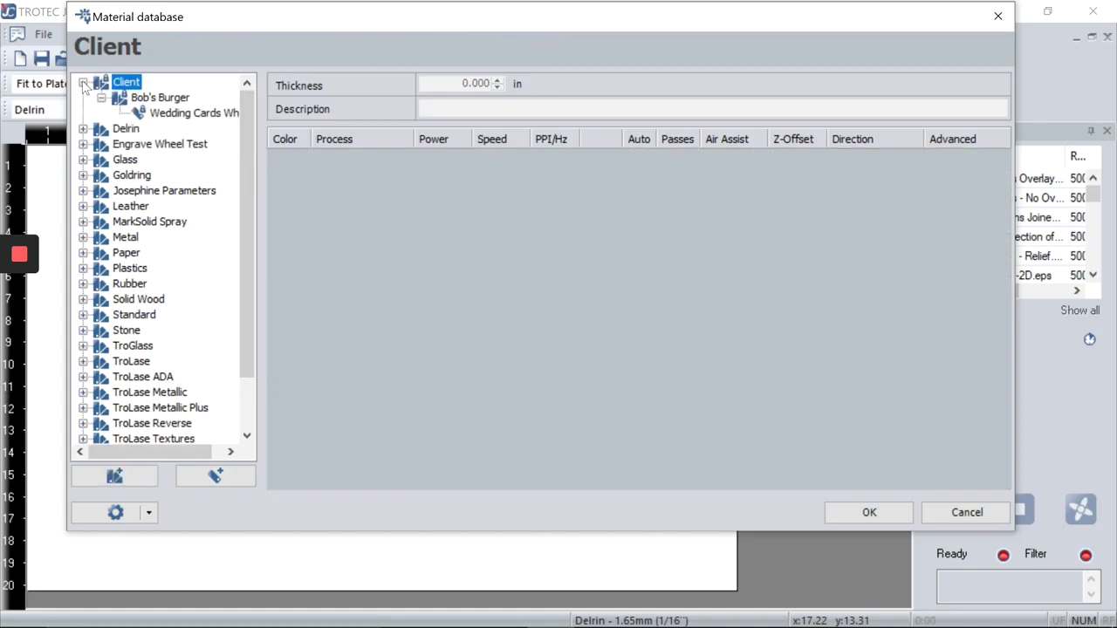
pyautogui.click(83, 82)
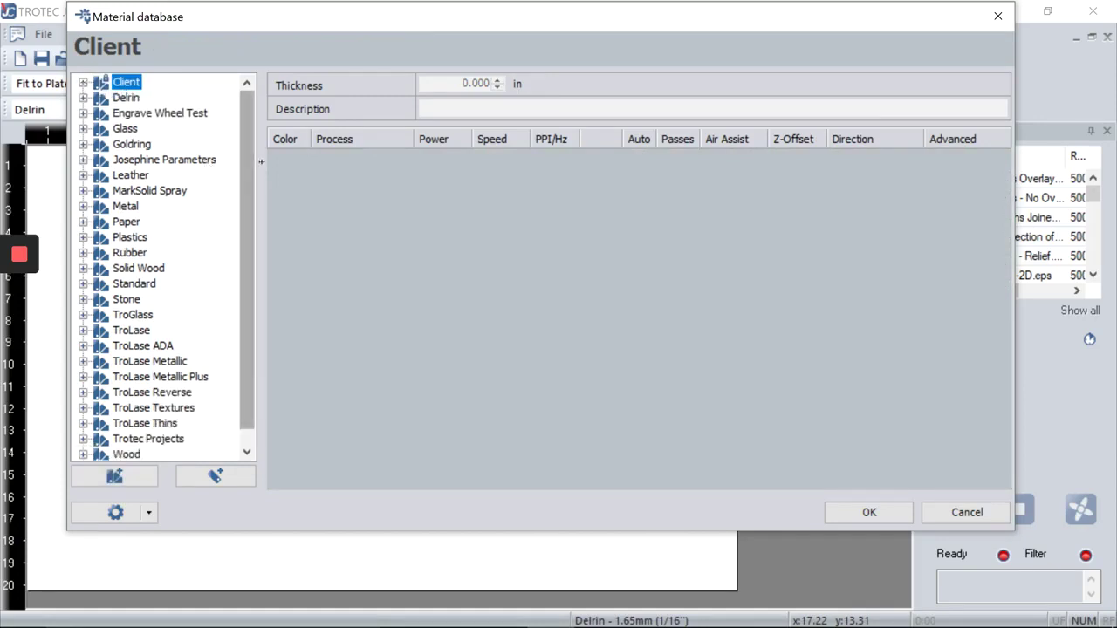
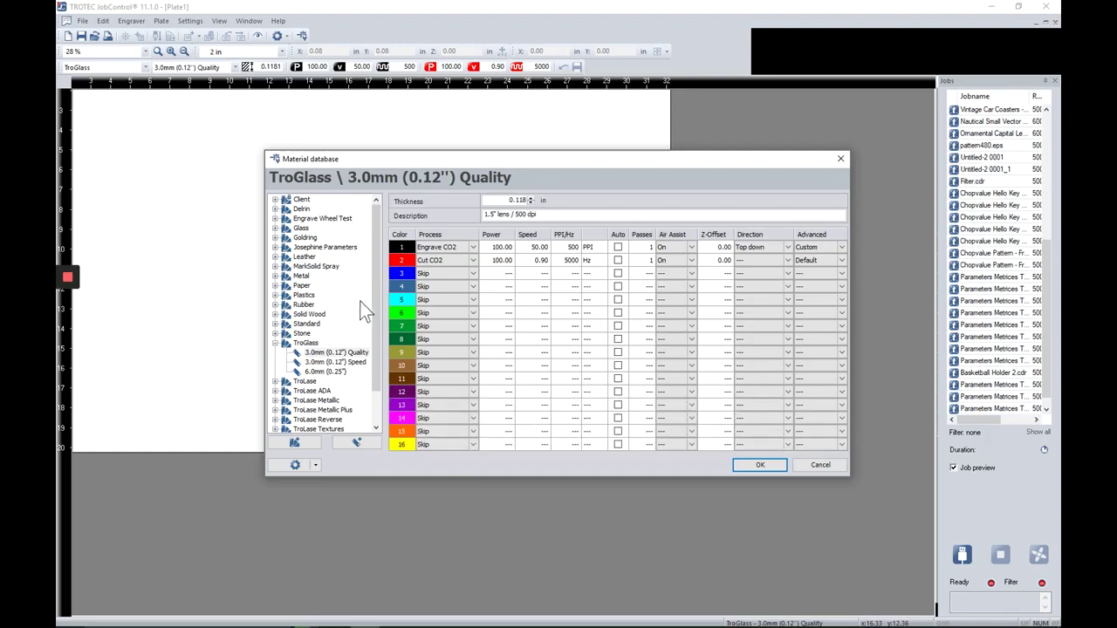
pyautogui.click(278, 344)
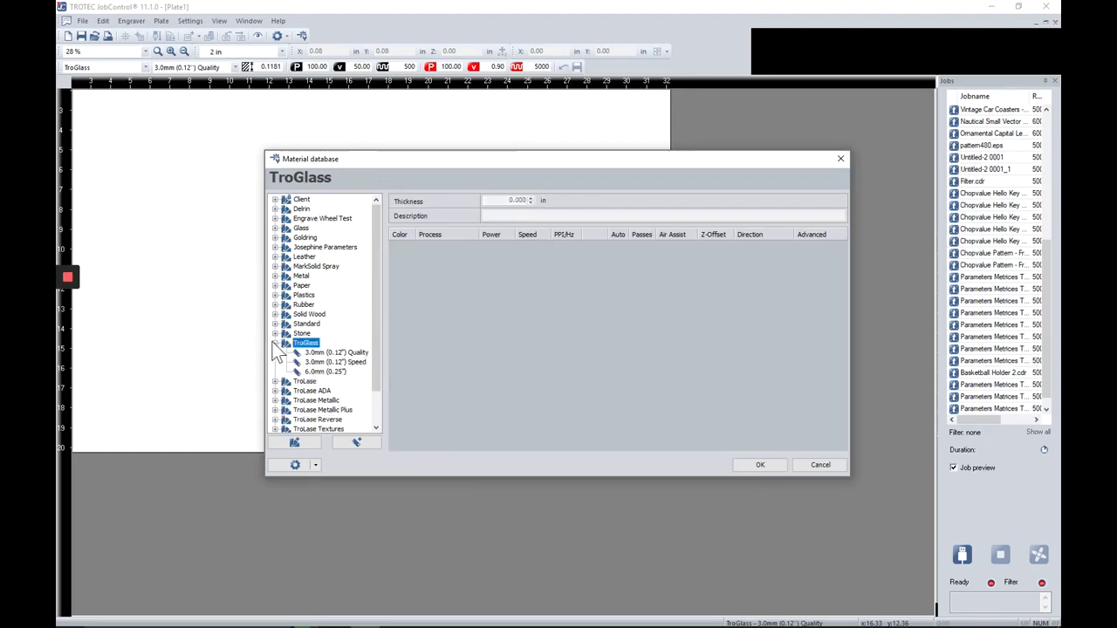
pyautogui.click(275, 343)
# Expand the Solid Wood group and widen the material tree to fit the full material names
pyautogui.moveTo(380, 317); pyautogui.dragTo(378, 332)
pyautogui.click(275, 305)
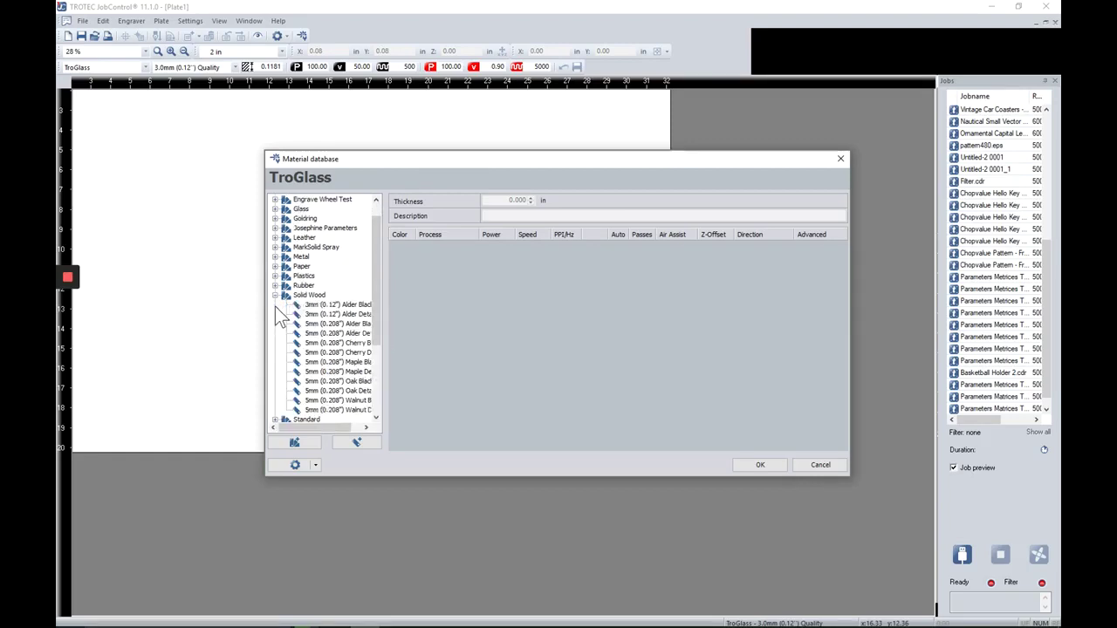
pyautogui.moveTo(389, 330); pyautogui.dragTo(421, 328)
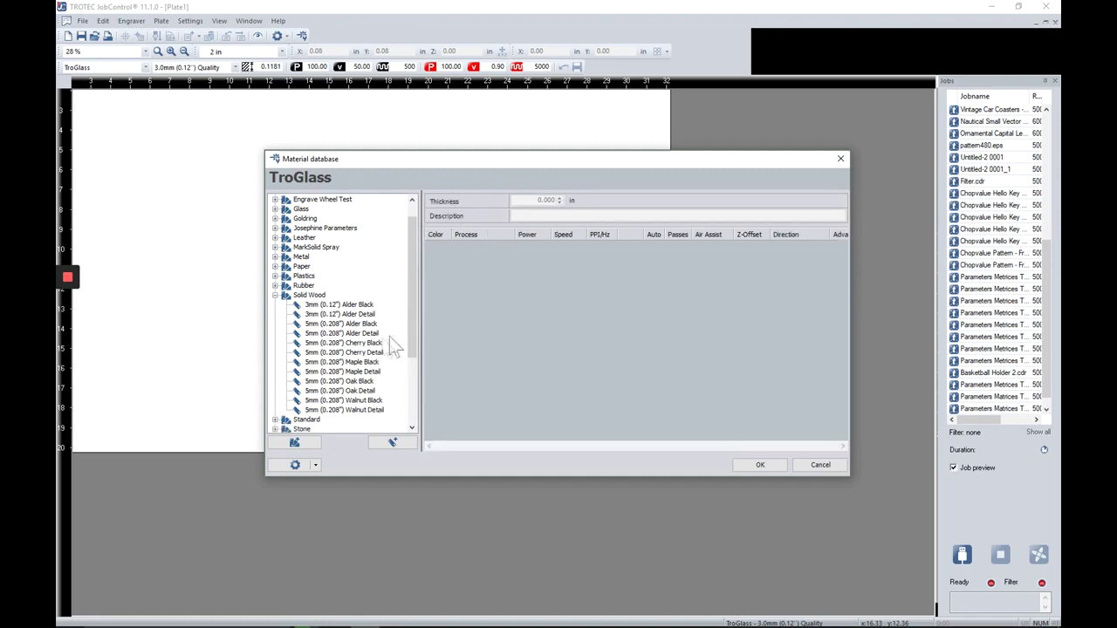
# Show the parameters of the 5mm (0.208") Maple Black material in the Solid Wood group
pyautogui.click(321, 363)
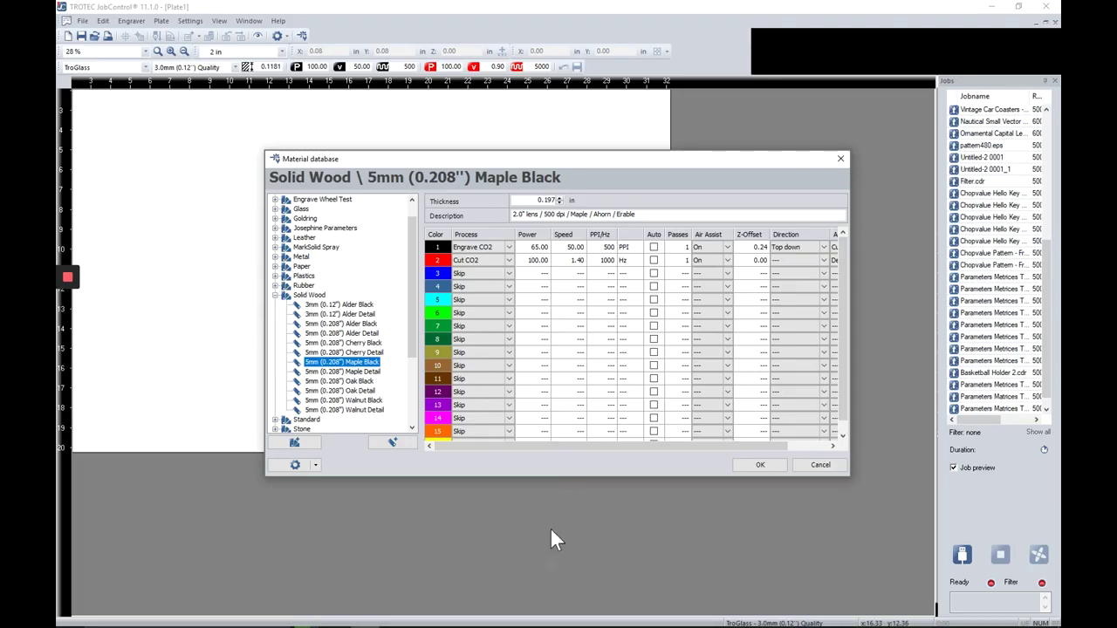
# Switch to Illustrator and examine power cut test artboards 4, 5 and 6 in Parameters Matrices Test.ai
pyautogui.click(394, 616)
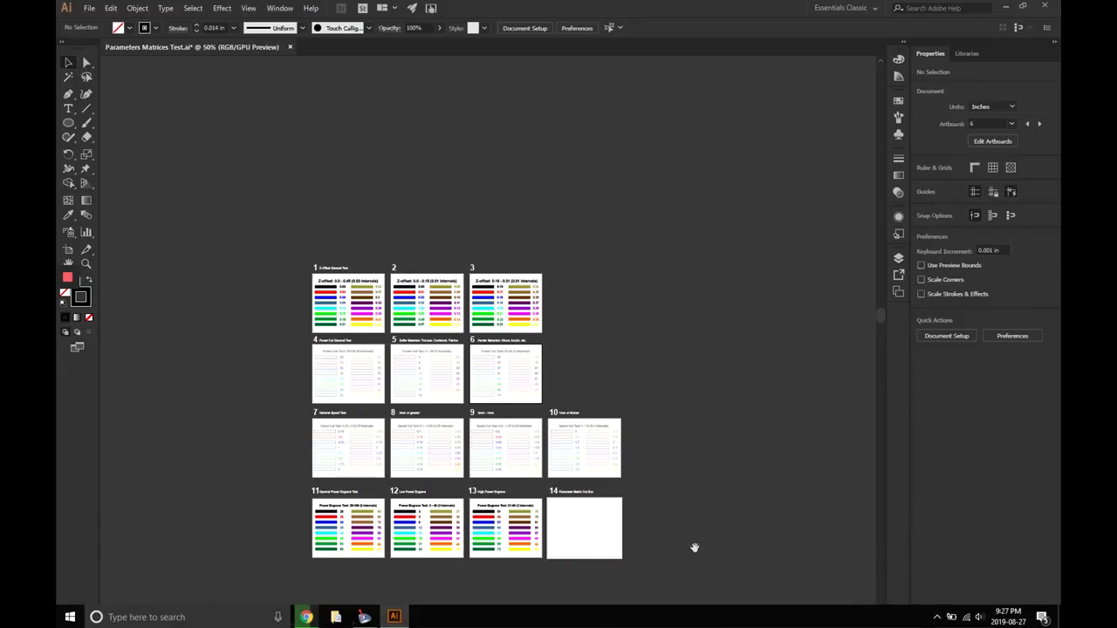
pyautogui.keyDown('alt'); pyautogui.scroll(3, 559, 376); pyautogui.keyUp('alt')
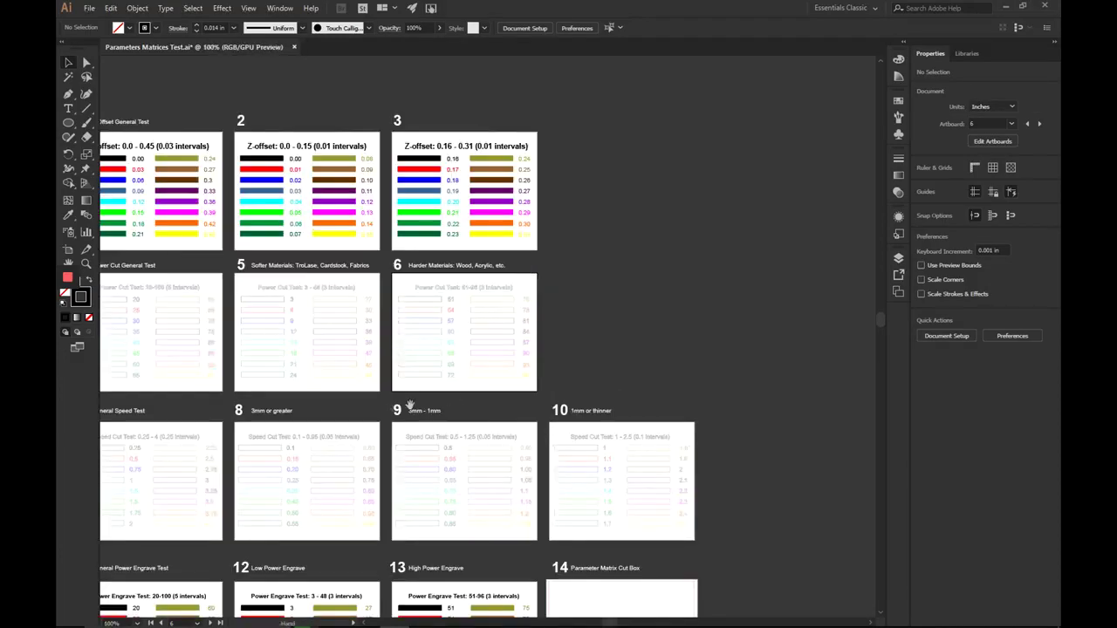
pyautogui.moveTo(392, 401); pyautogui.dragTo(305, 417)
pyautogui.keyDown('alt'); pyautogui.scroll(3, 403, 376); pyautogui.keyUp('alt')
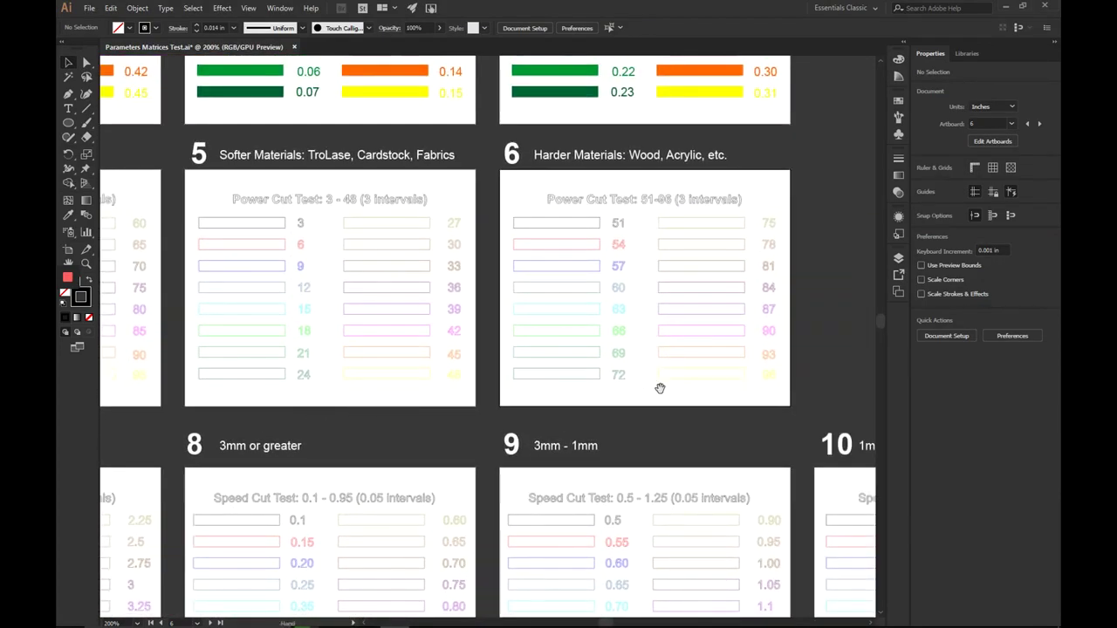
pyautogui.moveTo(659, 387); pyautogui.dragTo(618, 392)
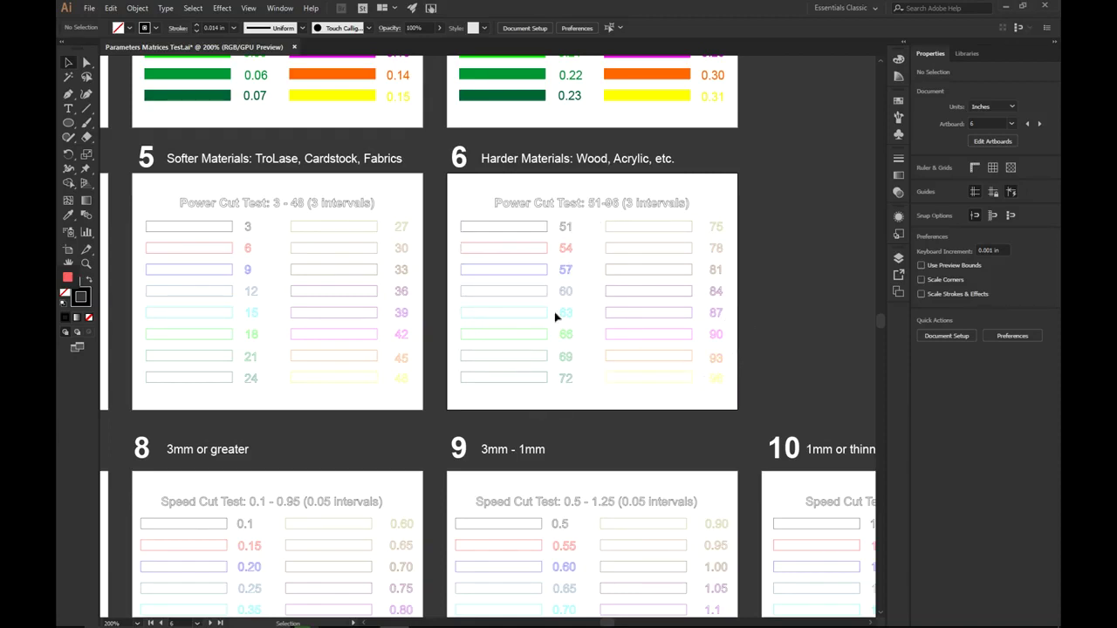
pyautogui.moveTo(452, 344); pyautogui.dragTo(636, 300)
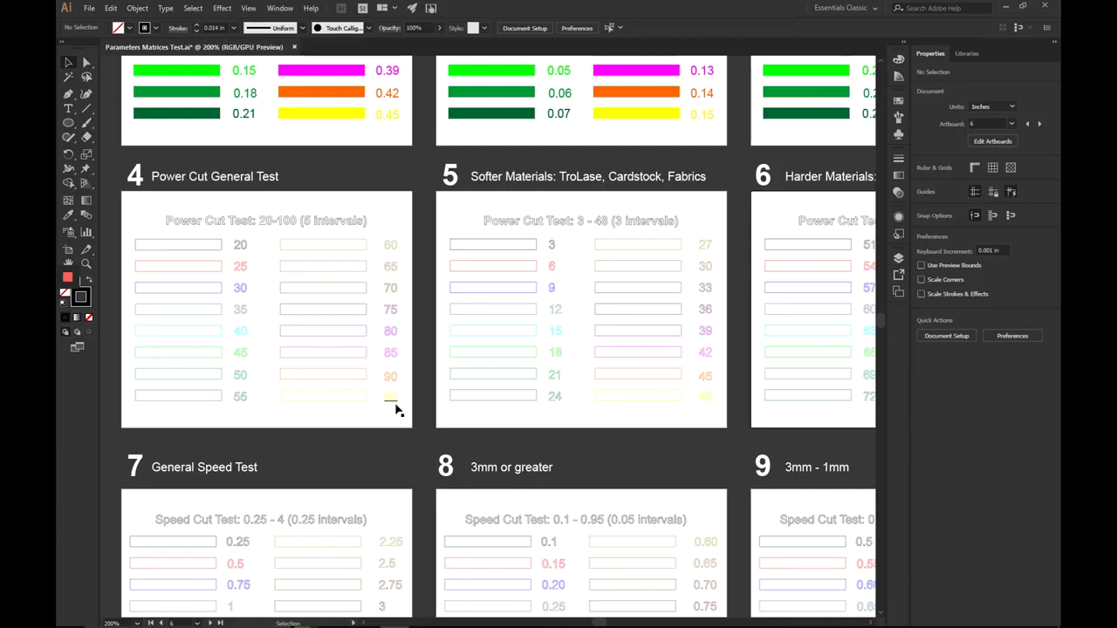
pyautogui.moveTo(659, 412); pyautogui.dragTo(605, 422)
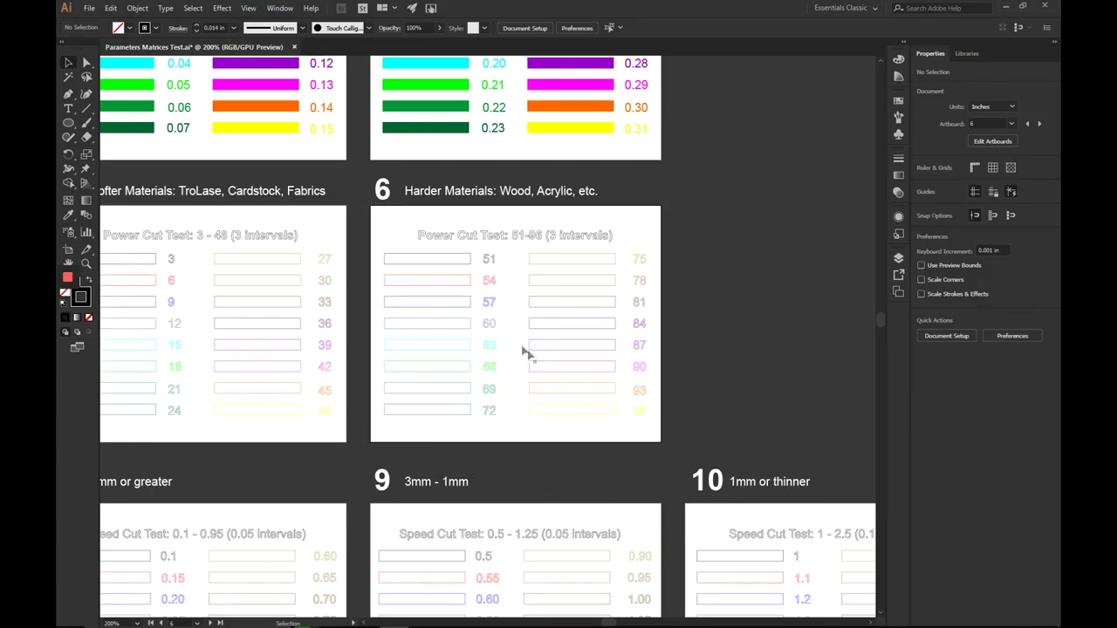
# Switch back to JobControl and collapse the Solid Wood group in the material tree
pyautogui.moveTo(366, 623)
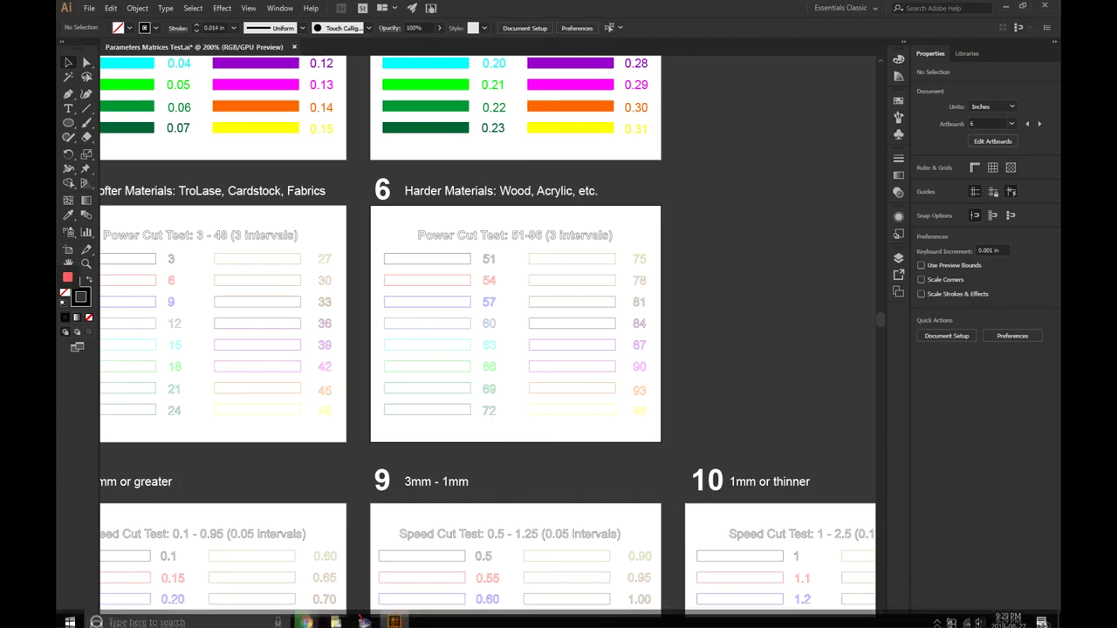
pyautogui.click(364, 616)
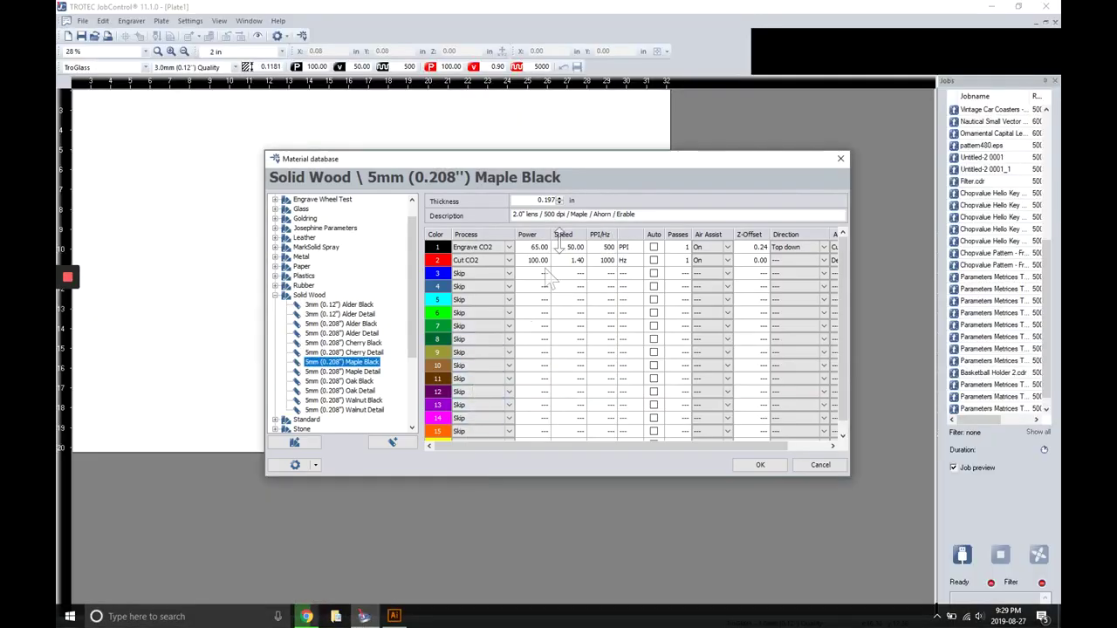
pyautogui.click(275, 295)
pyautogui.click(276, 303)
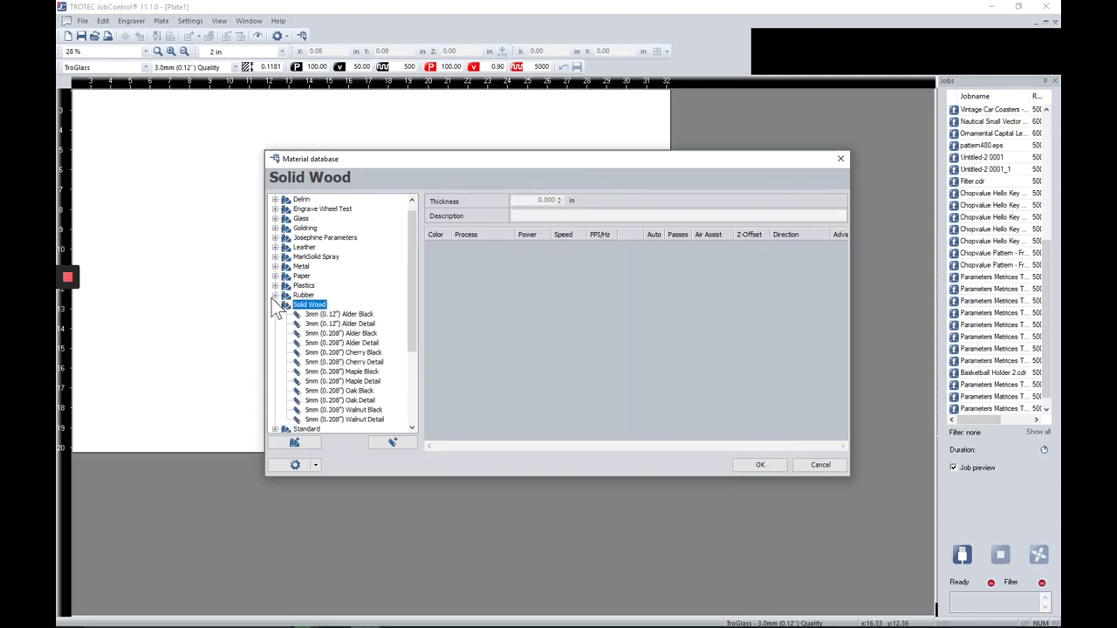
pyautogui.click(275, 304)
# Create a new top-level material group named Test Cut Matrices
pyautogui.rightClick(302, 430)
pyautogui.click(340, 437)
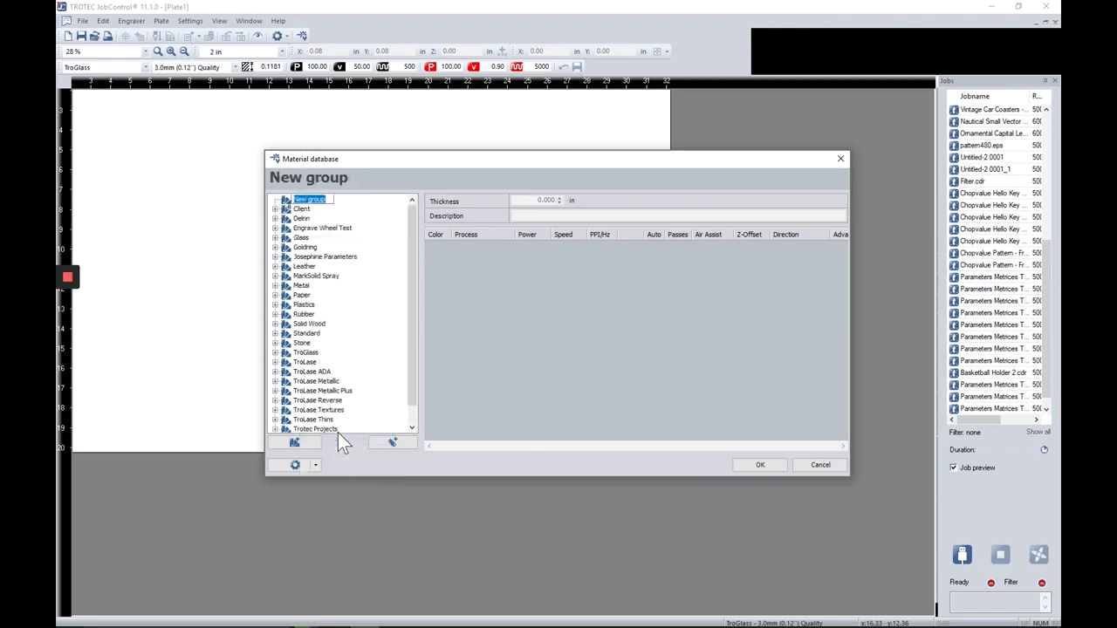
pyautogui.write('M')
pyautogui.write('est Cut Matrices')
pyautogui.press('Return')
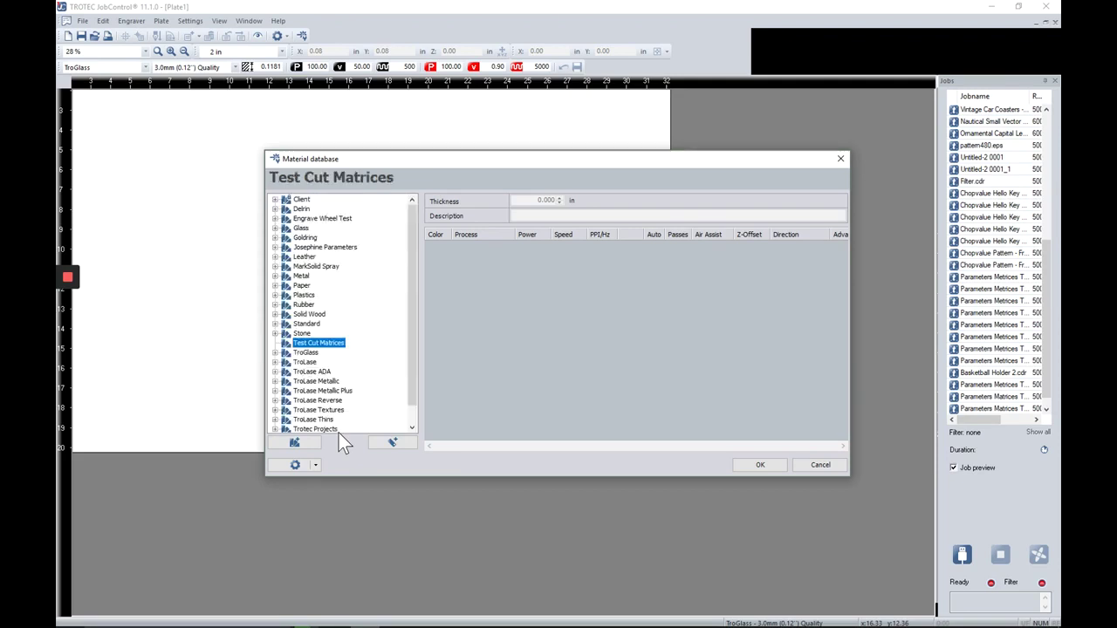
# Add a new material named Power Cut Test 51-93 to the Test Cut Matrices group
pyautogui.click(392, 443)
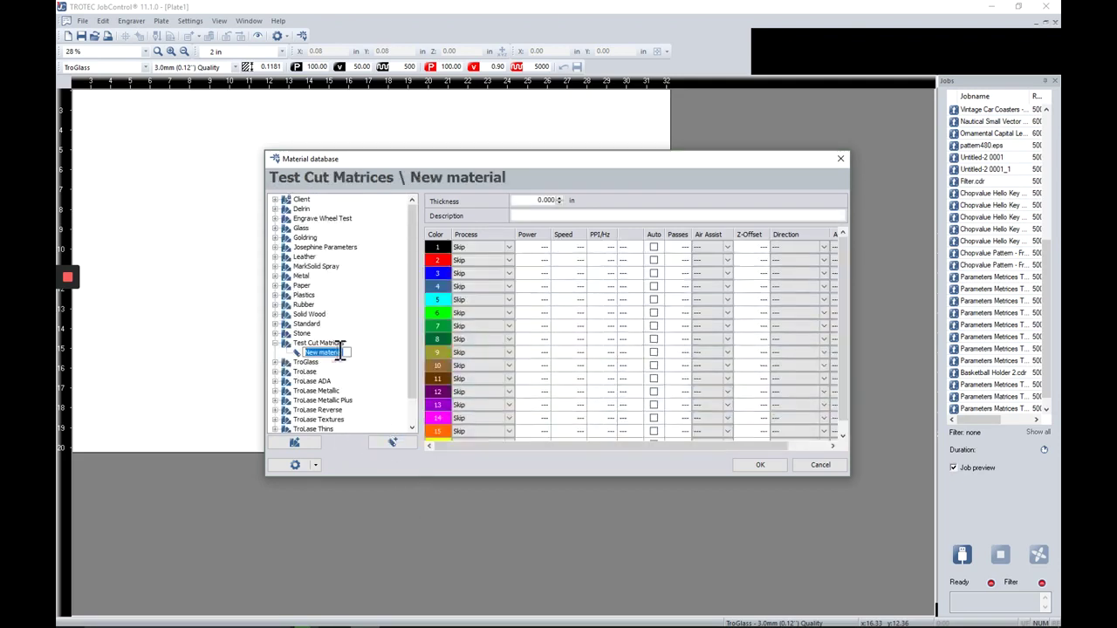
pyautogui.write('Power Cut Test')
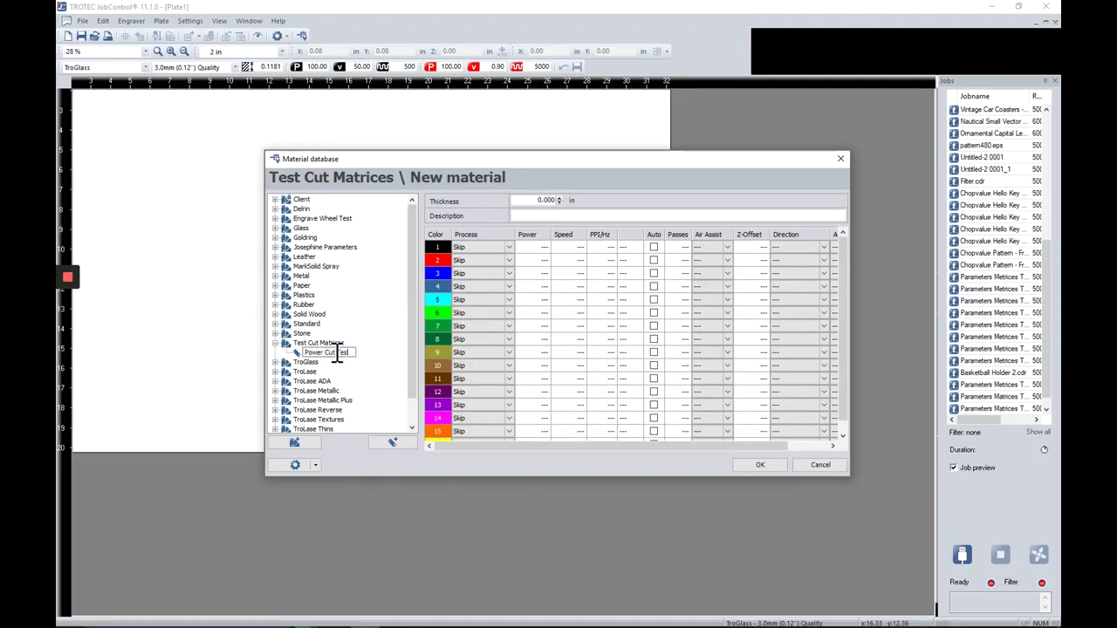
pyautogui.write(' 51-93')
pyautogui.press('Return')
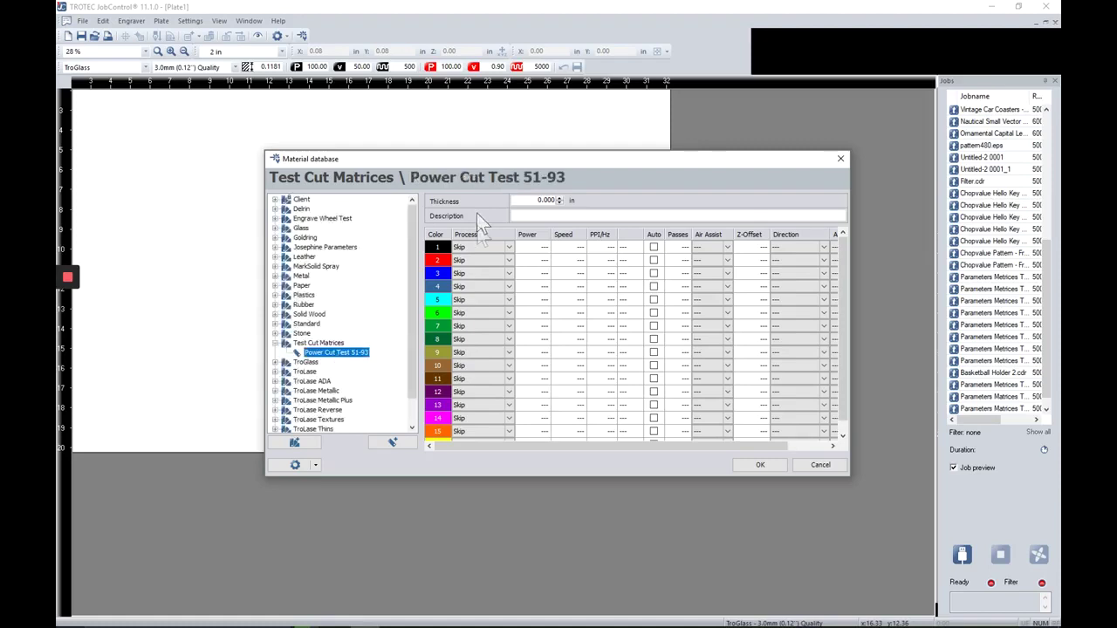
# Set the process to Cut CO2 for colors 1 through 6 of the Power Cut Test 51-93 material
pyautogui.click(509, 247)
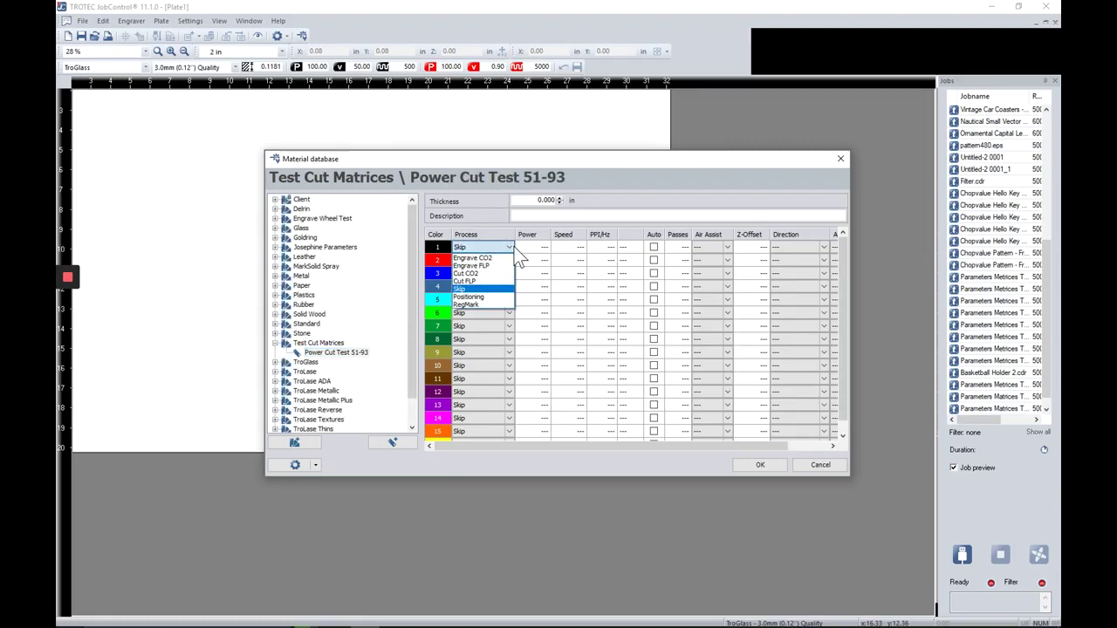
pyautogui.click(500, 273)
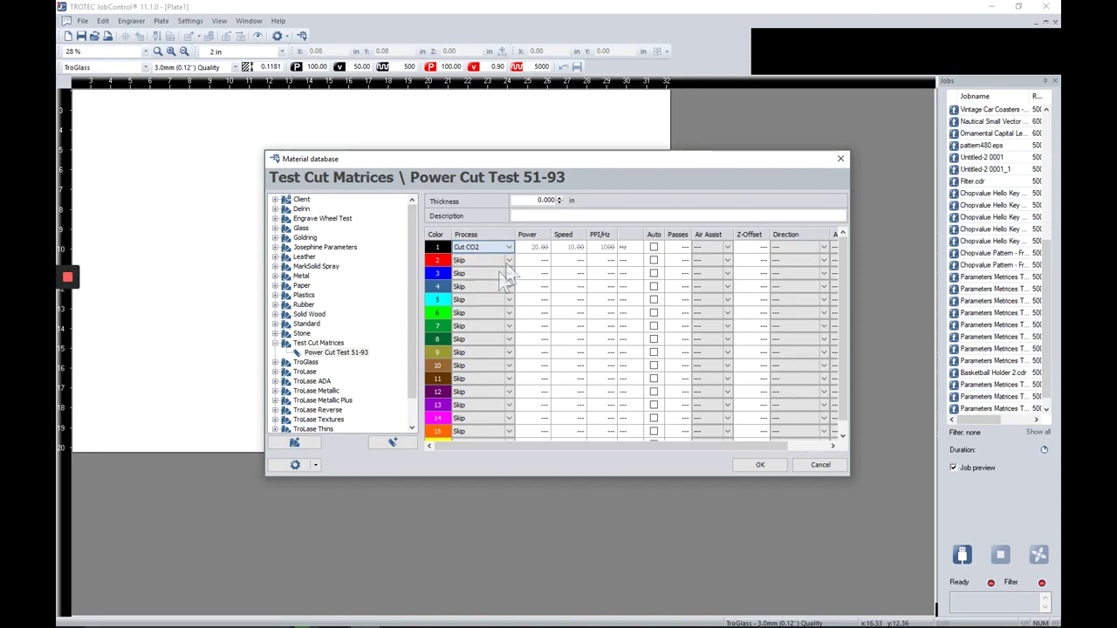
pyautogui.click(508, 260)
pyautogui.click(504, 286)
pyautogui.click(504, 274)
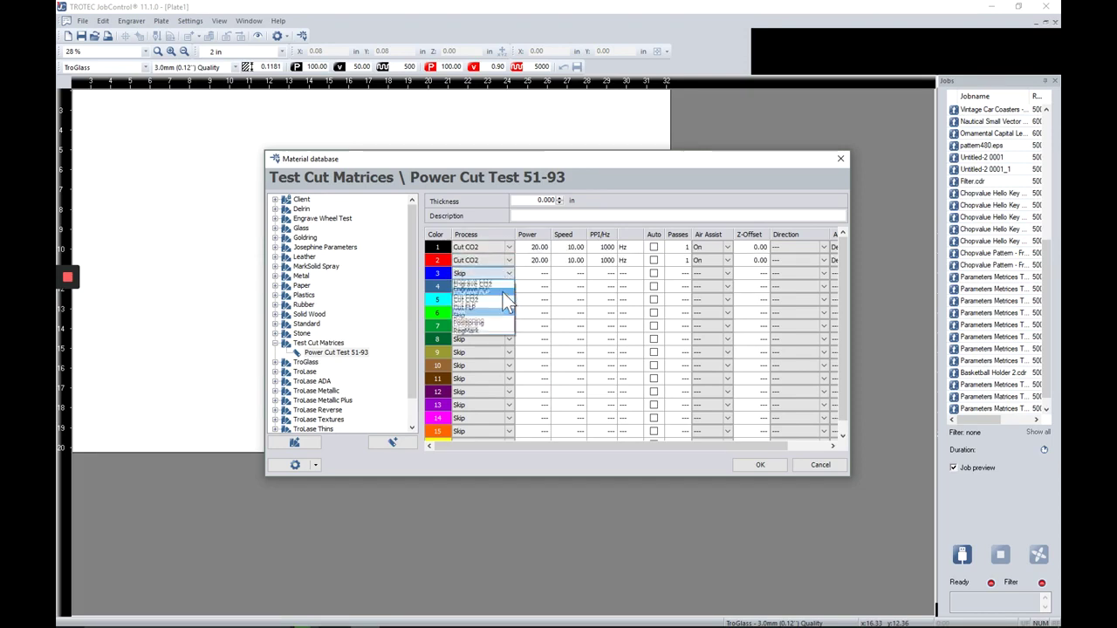
pyautogui.click(500, 299)
pyautogui.click(505, 287)
pyautogui.click(508, 312)
pyautogui.click(509, 301)
pyautogui.click(494, 325)
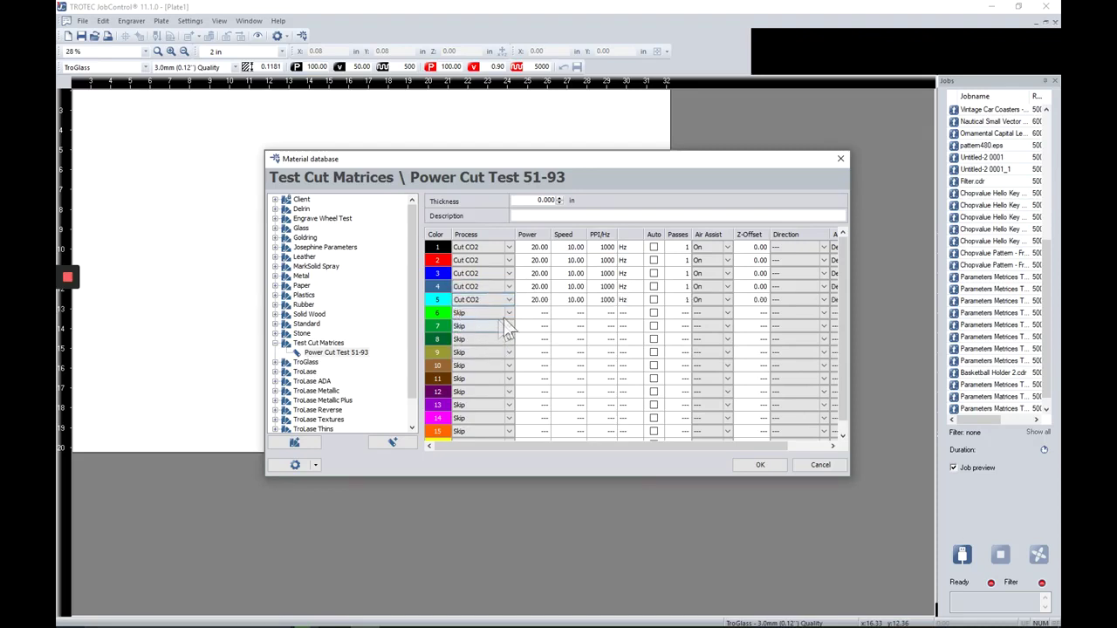
pyautogui.click(508, 314)
pyautogui.click(495, 340)
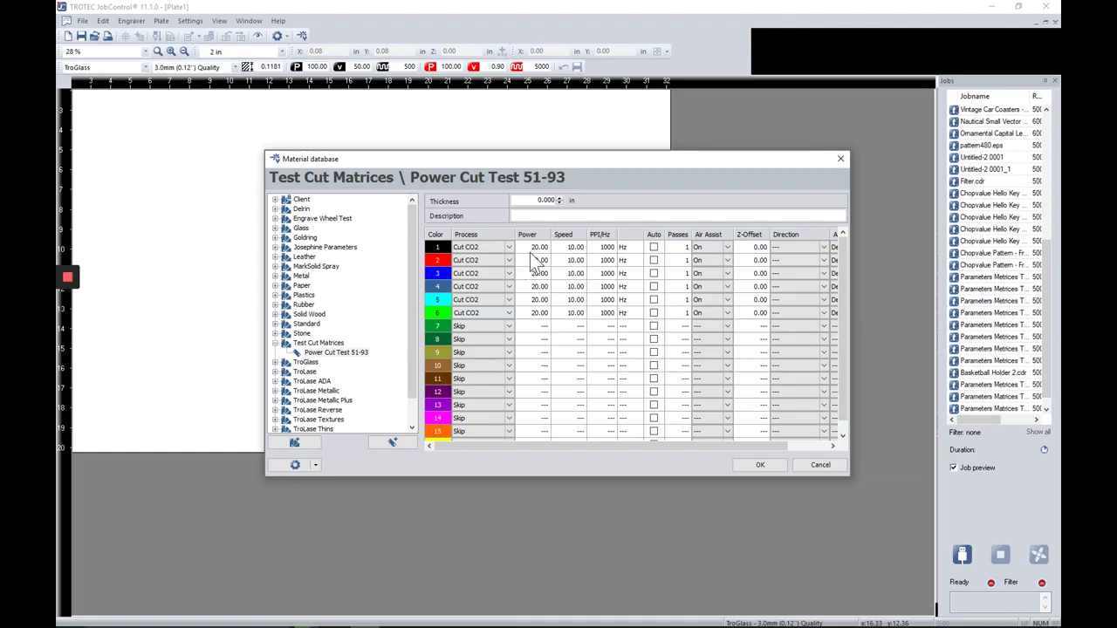
# Set the power of colors 1 to 4 to 51, 54, 57 and 60 in the Power Cut Test 51-93 material
pyautogui.click(534, 248)
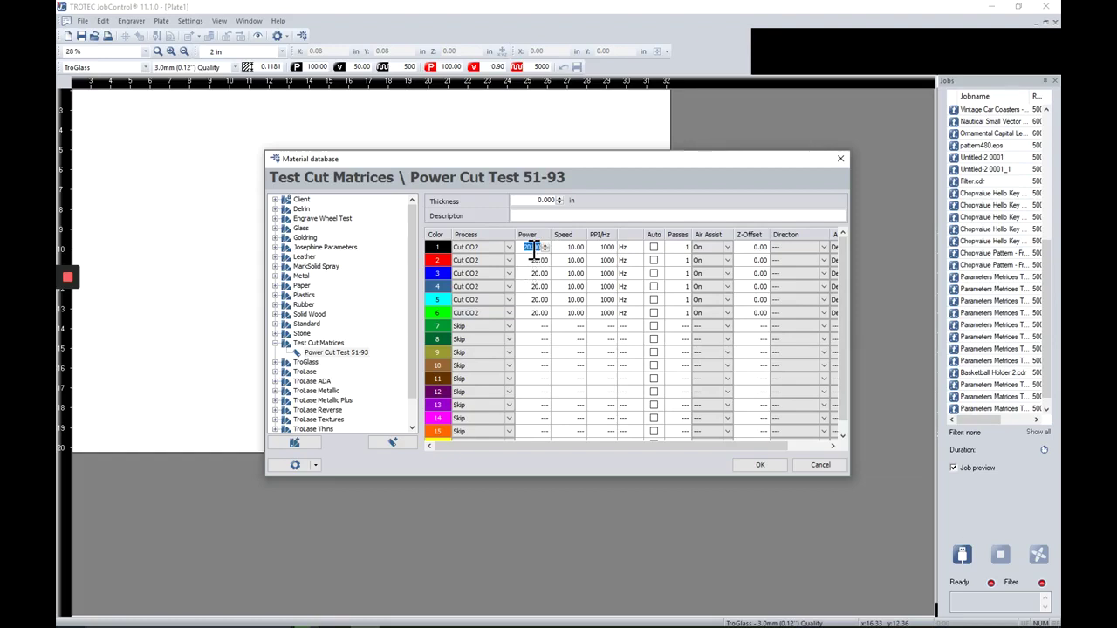
pyautogui.write('51')
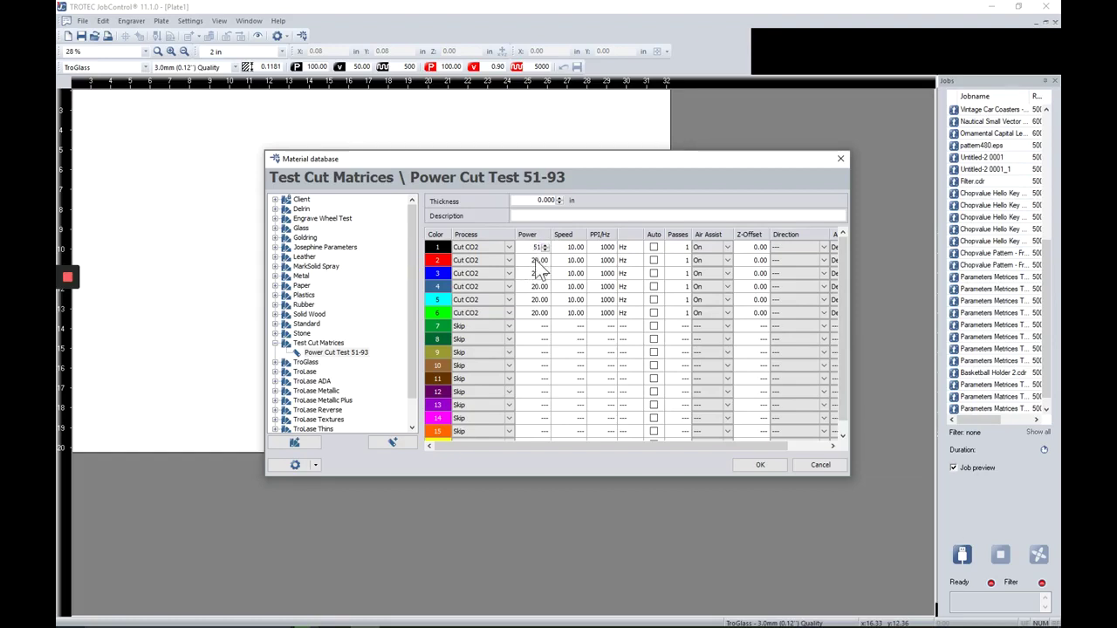
pyautogui.click(536, 261)
pyautogui.write('53')
pyautogui.press('BackSpace')
pyautogui.write('4')
pyautogui.click(542, 274)
pyautogui.write('57')
pyautogui.click(540, 287)
pyautogui.write('60')
pyautogui.click(540, 300)
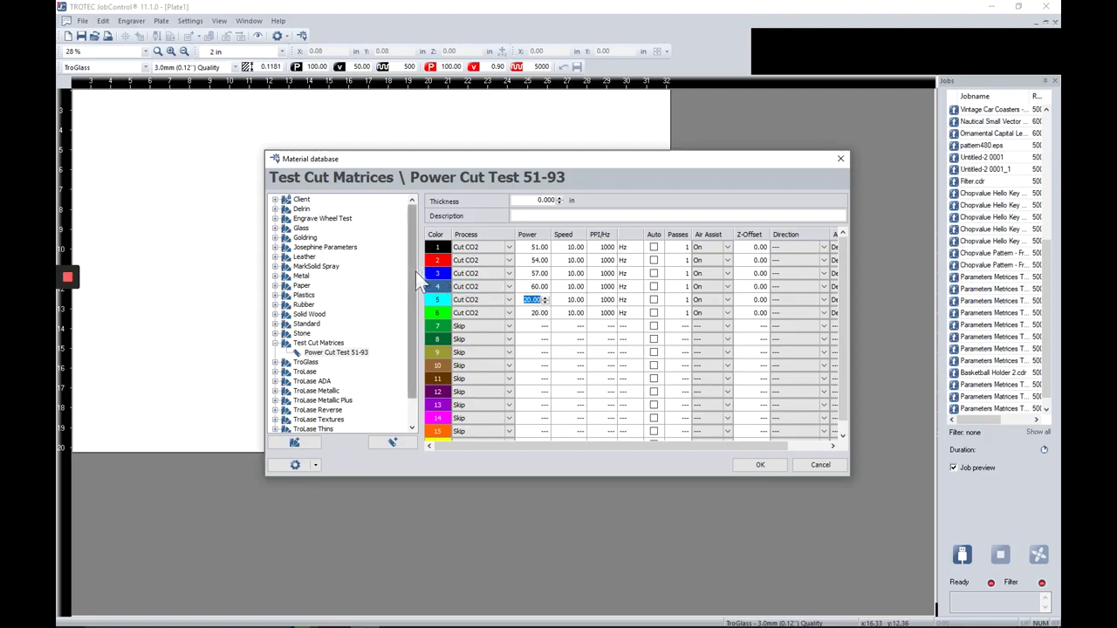
# Compare Cut Power Test 51-96 from Engrave Wheel Test's Cut Power Test group with Illustrator's artboard 6 and apply it as the active material
pyautogui.click(276, 223)
pyautogui.click(274, 219)
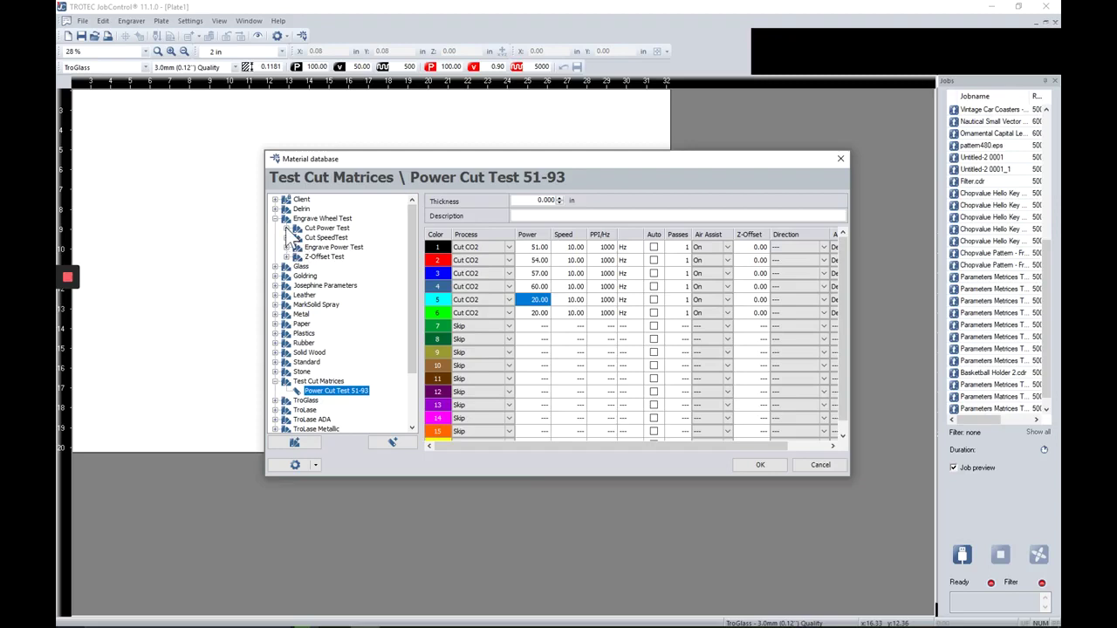
pyautogui.click(285, 228)
pyautogui.click(347, 257)
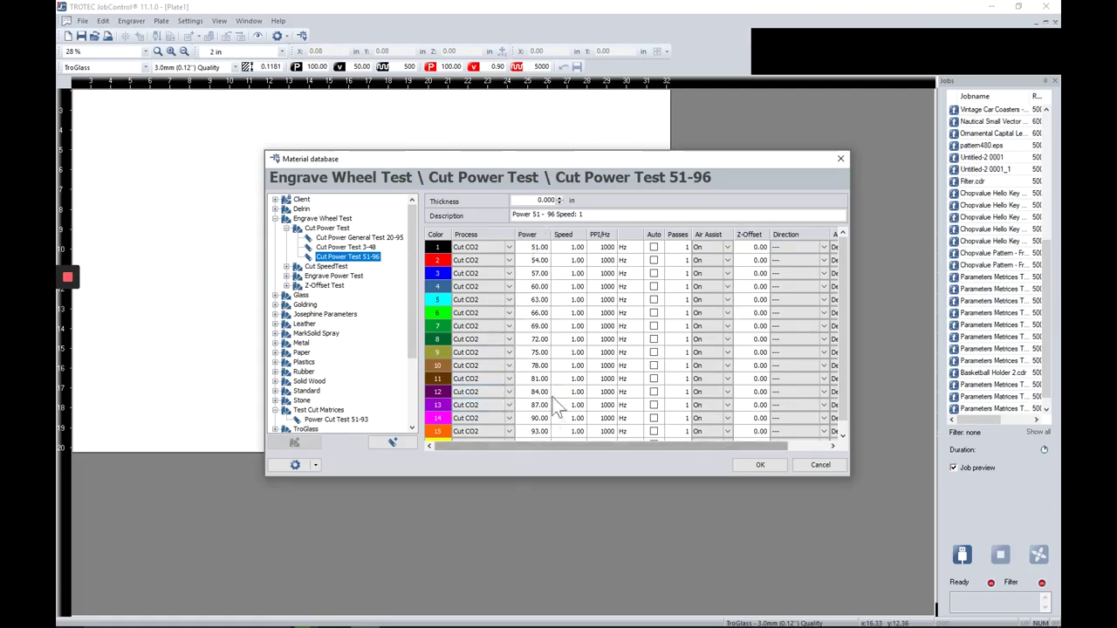
pyautogui.hotkey('alt', 'Tab')
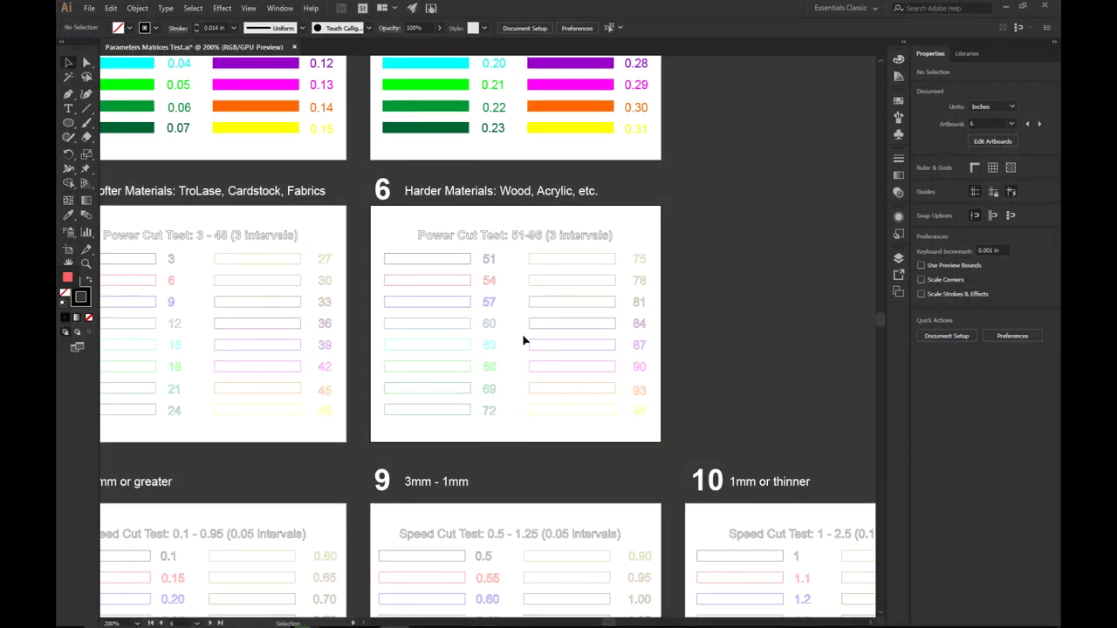
pyautogui.hotkey('alt', 'Tab')
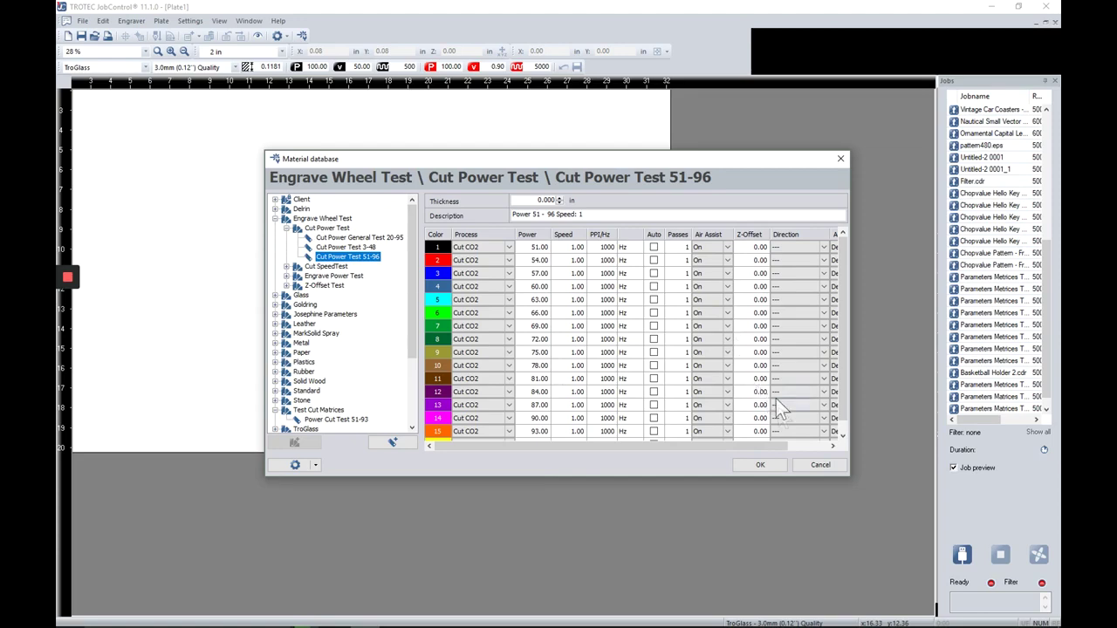
pyautogui.click(759, 465)
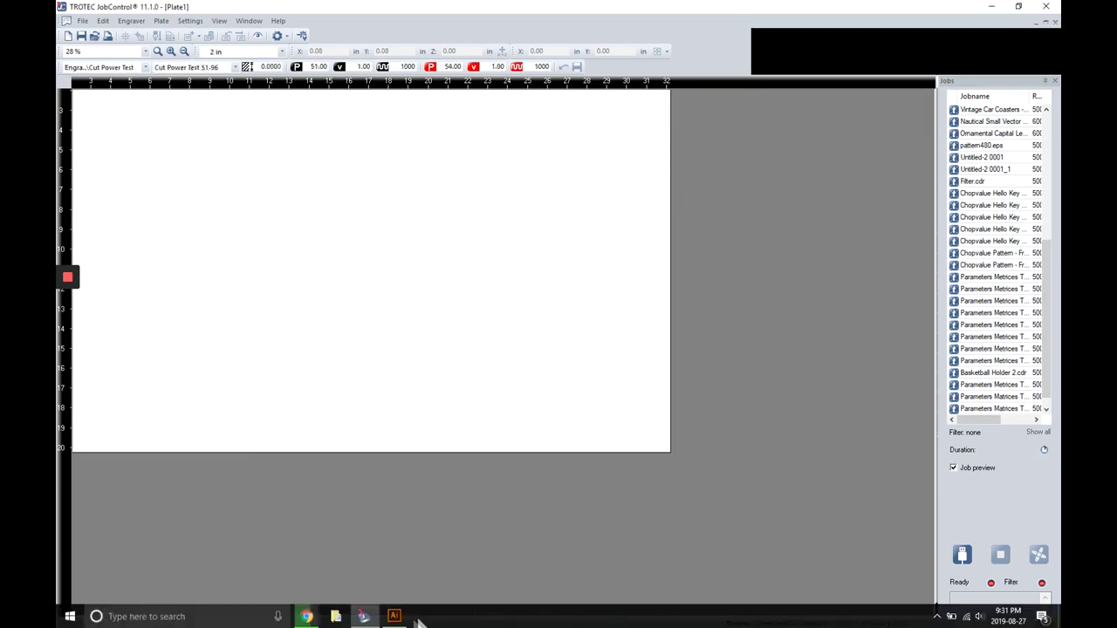
# Switch to Illustrator, open the print settings for the test matrices document and move the dialog aside to uncover the artboards
pyautogui.click(398, 617)
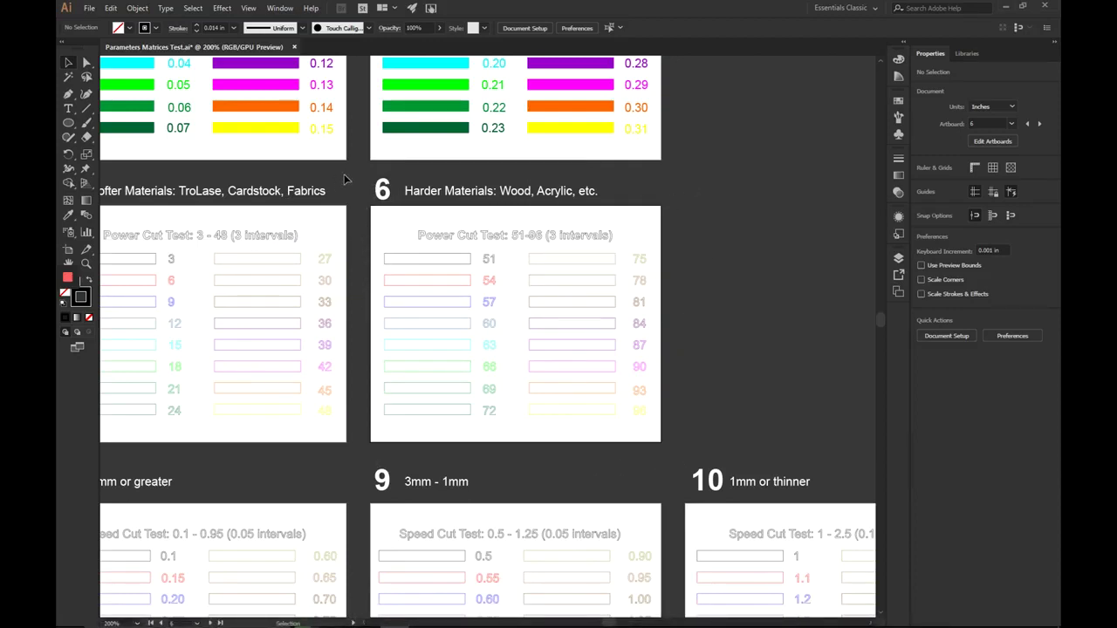
pyautogui.click(90, 8)
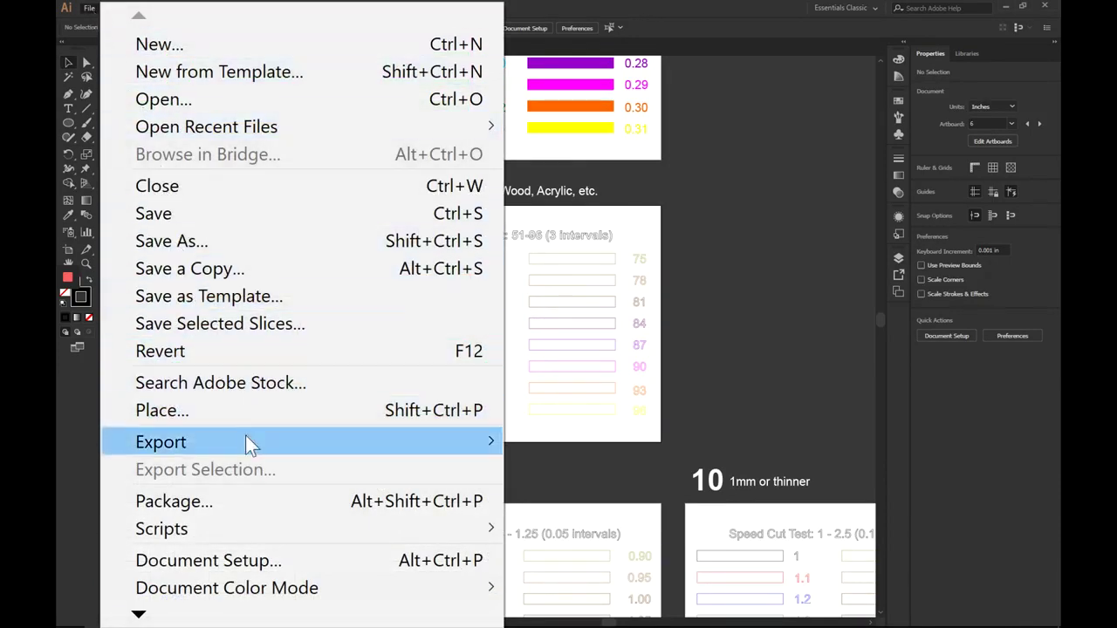
pyautogui.moveTo(170, 614)
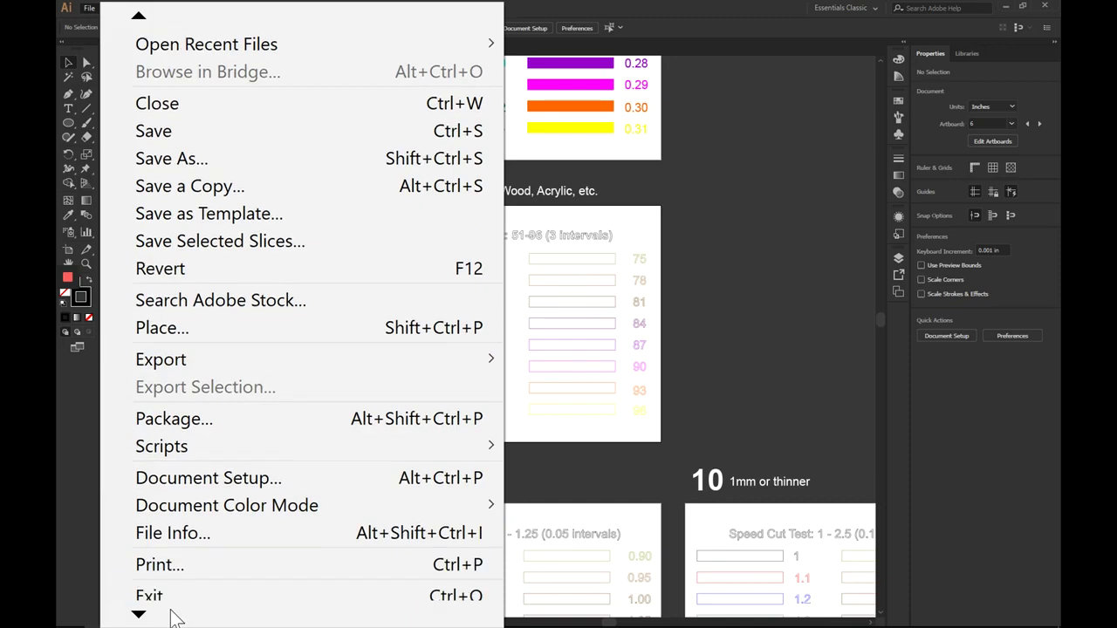
pyautogui.click(166, 545)
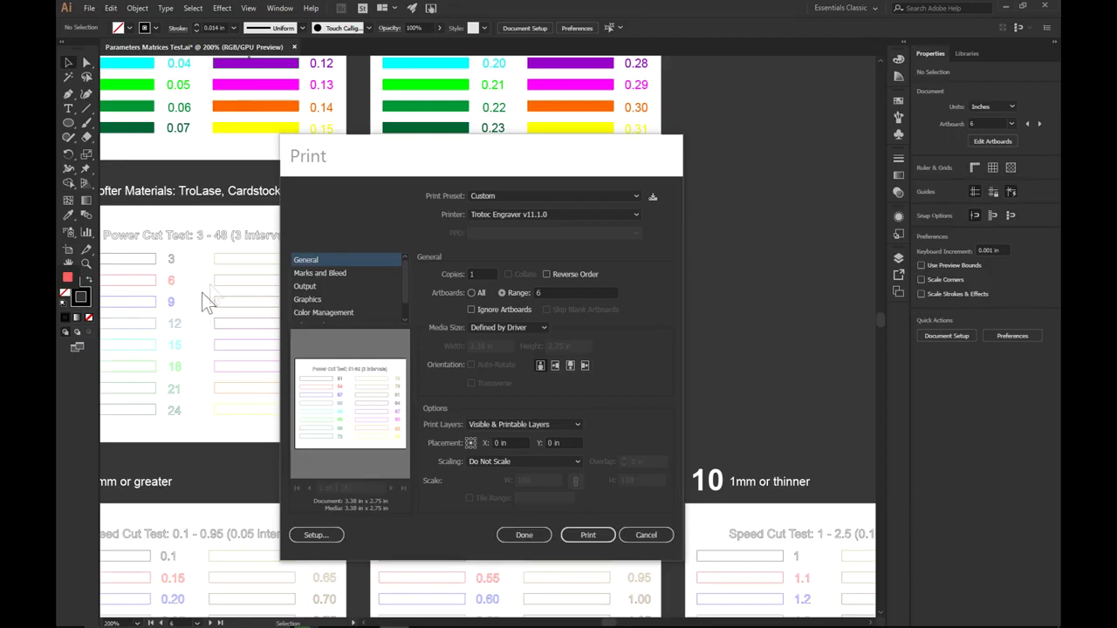
pyautogui.moveTo(394, 145); pyautogui.dragTo(504, 132)
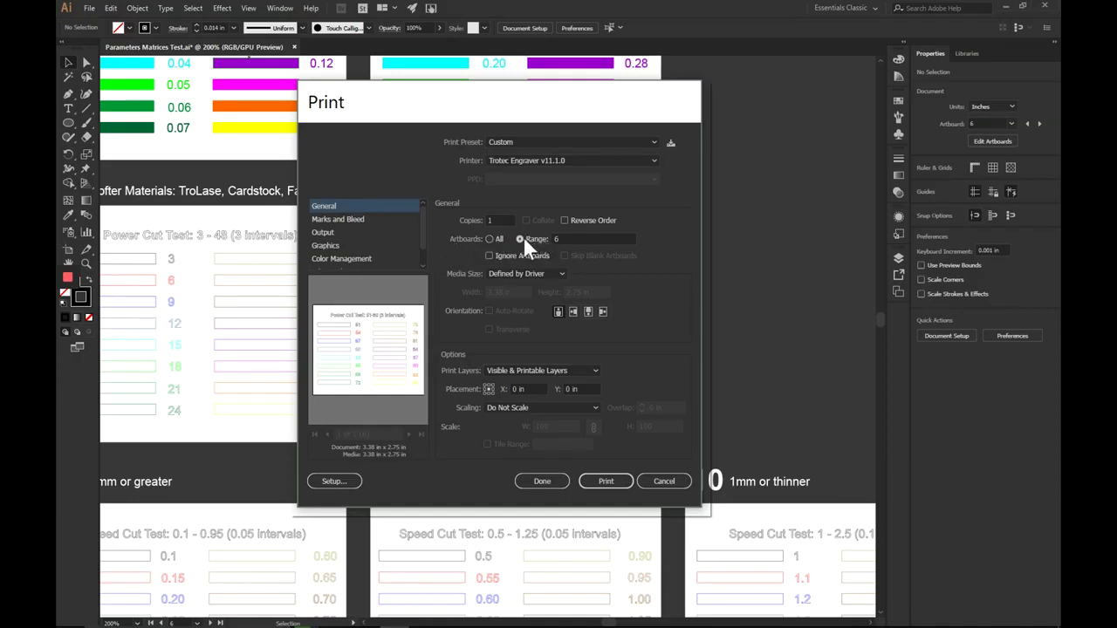
pyautogui.moveTo(529, 107); pyautogui.dragTo(796, 133)
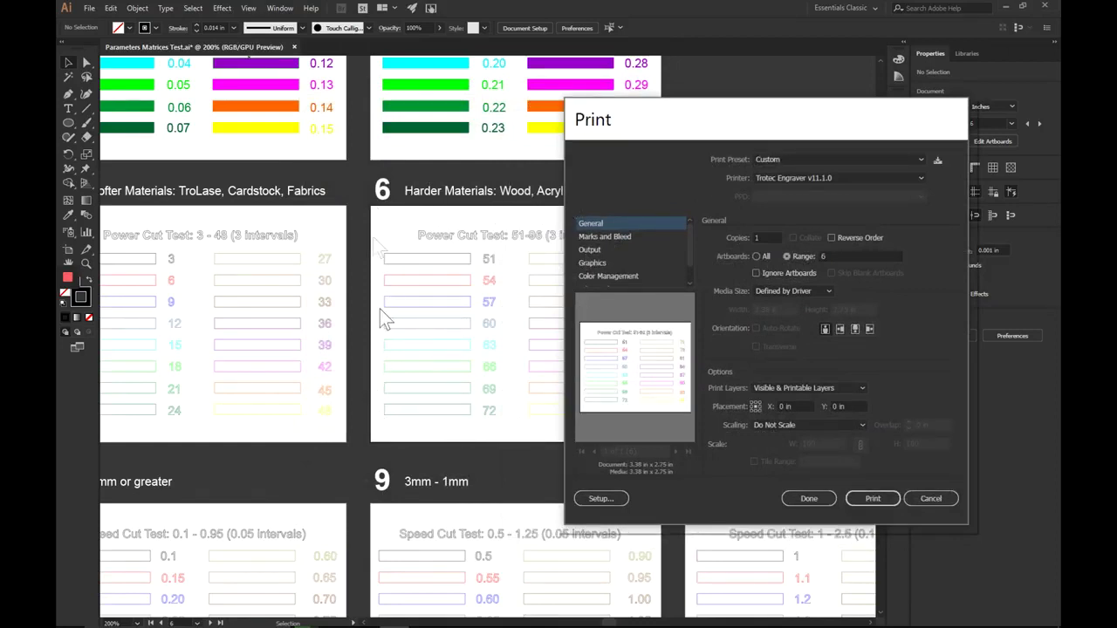
pyautogui.moveTo(711, 129); pyautogui.dragTo(672, 124)
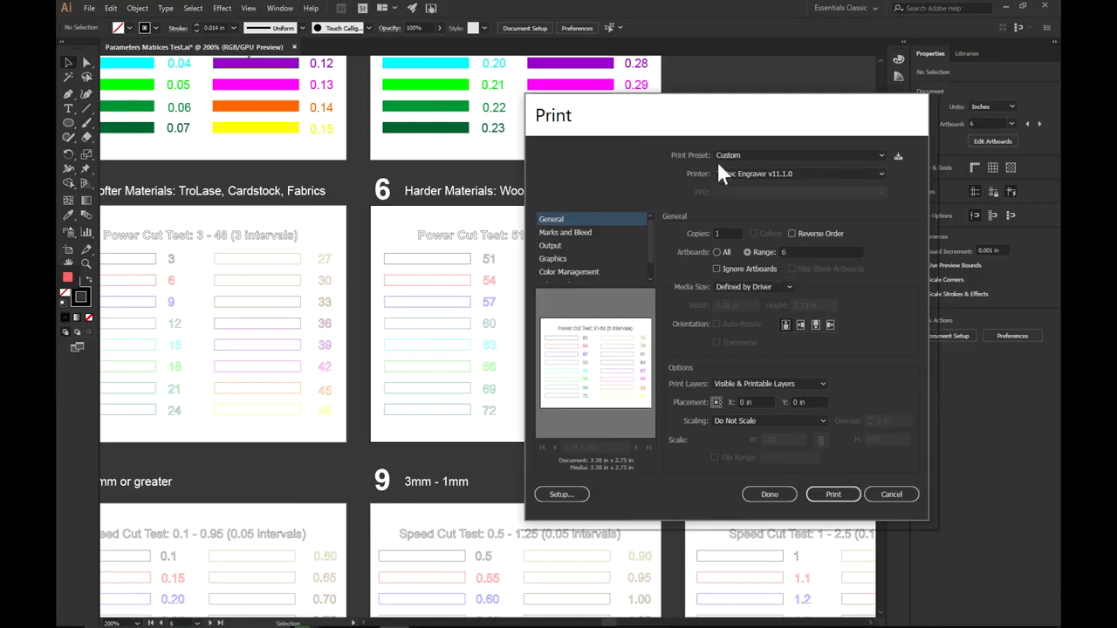
# Move the Print dialog clear of the artboards and open the Trotec Engraver's printing preferences for artboard 6
pyautogui.moveTo(686, 130); pyautogui.dragTo(807, 103)
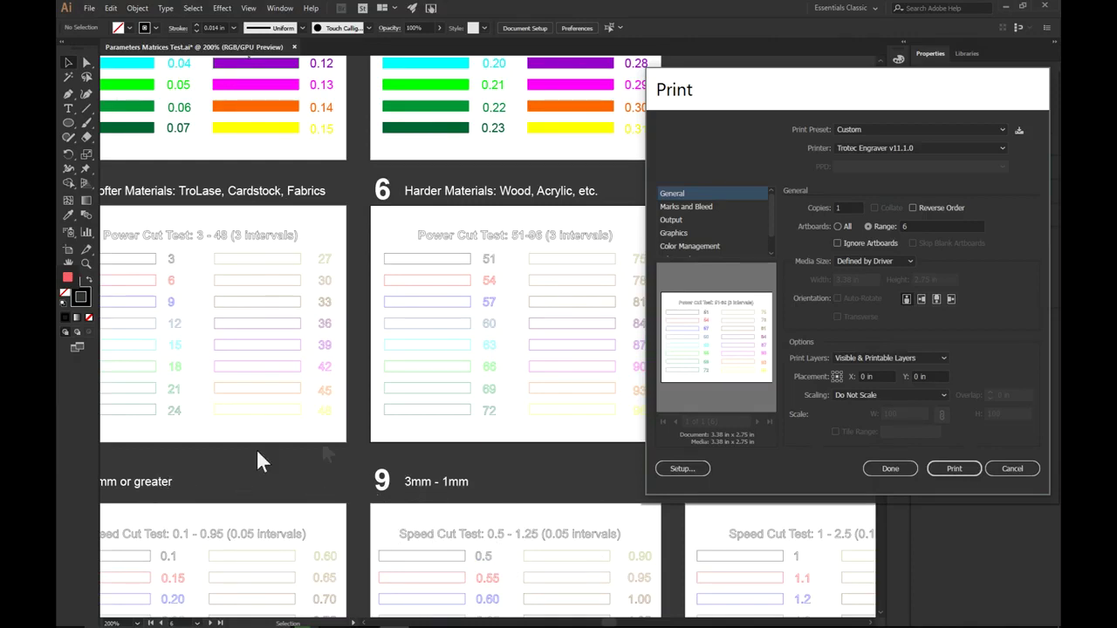
pyautogui.moveTo(768, 101); pyautogui.dragTo(420, 129)
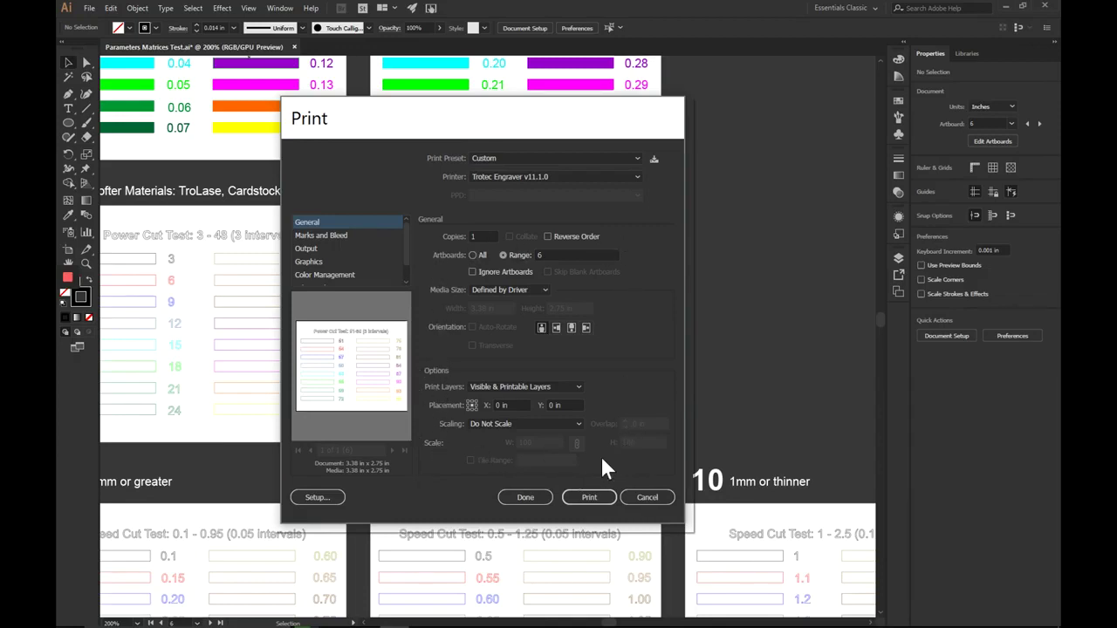
pyautogui.click(316, 498)
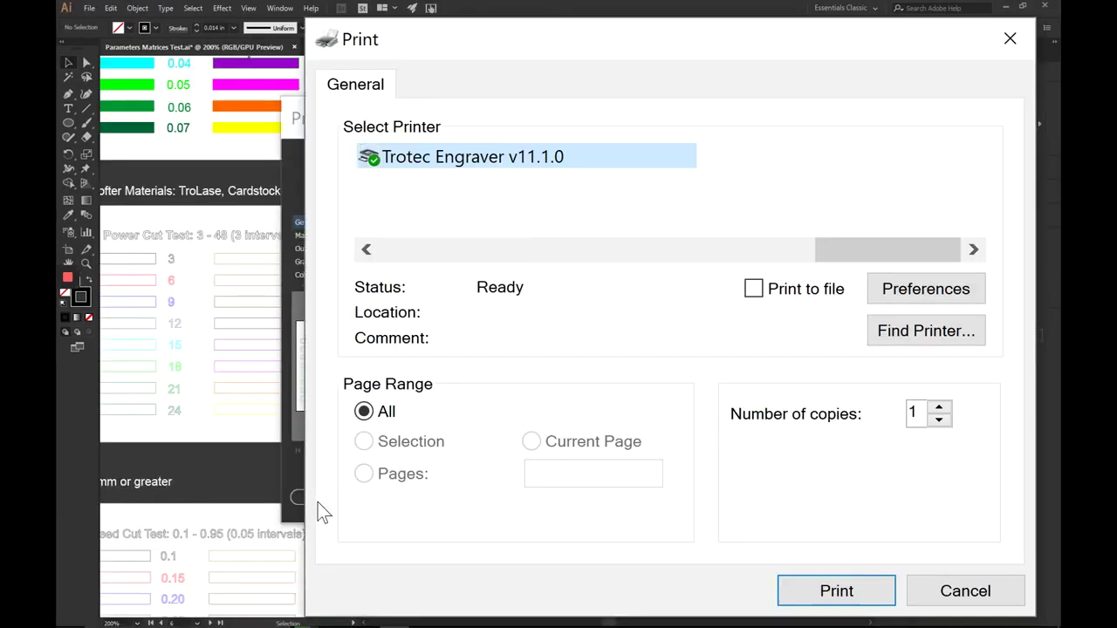
pyautogui.click(902, 291)
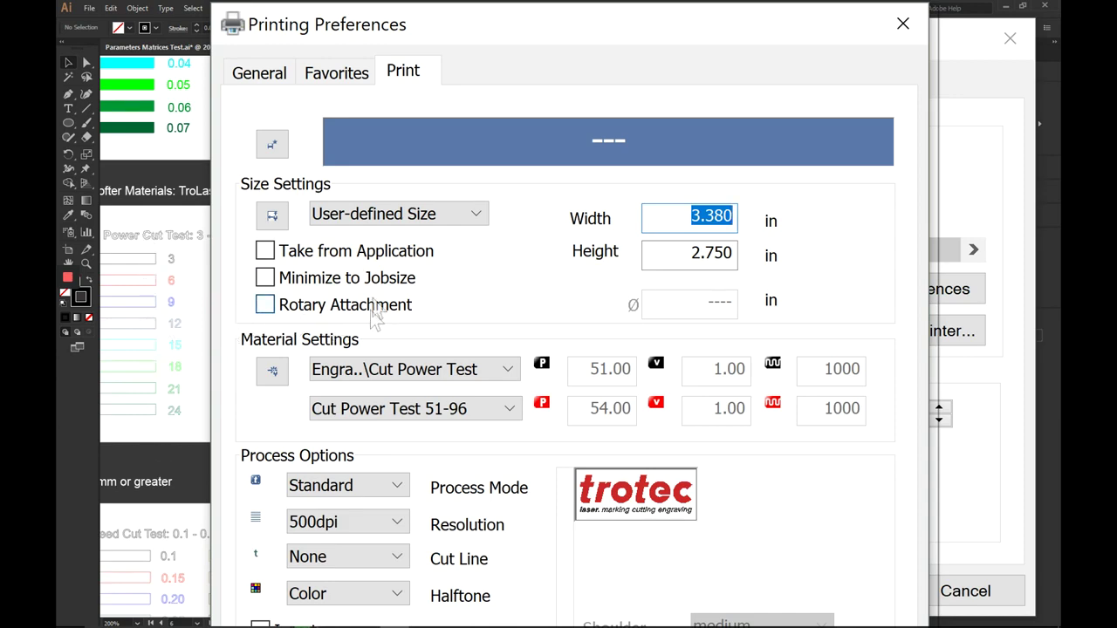
pyautogui.moveTo(577, 25); pyautogui.dragTo(583, 23)
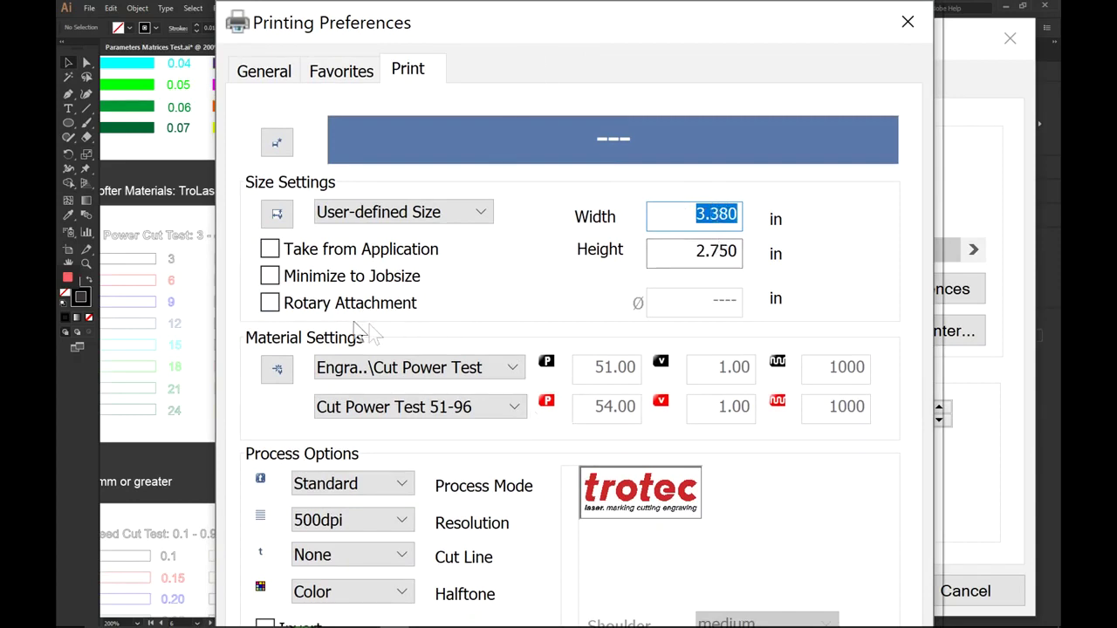
# Open the material database from the printing preferences, widen its material list and select Cut Power Test 51-96
pyautogui.click(281, 372)
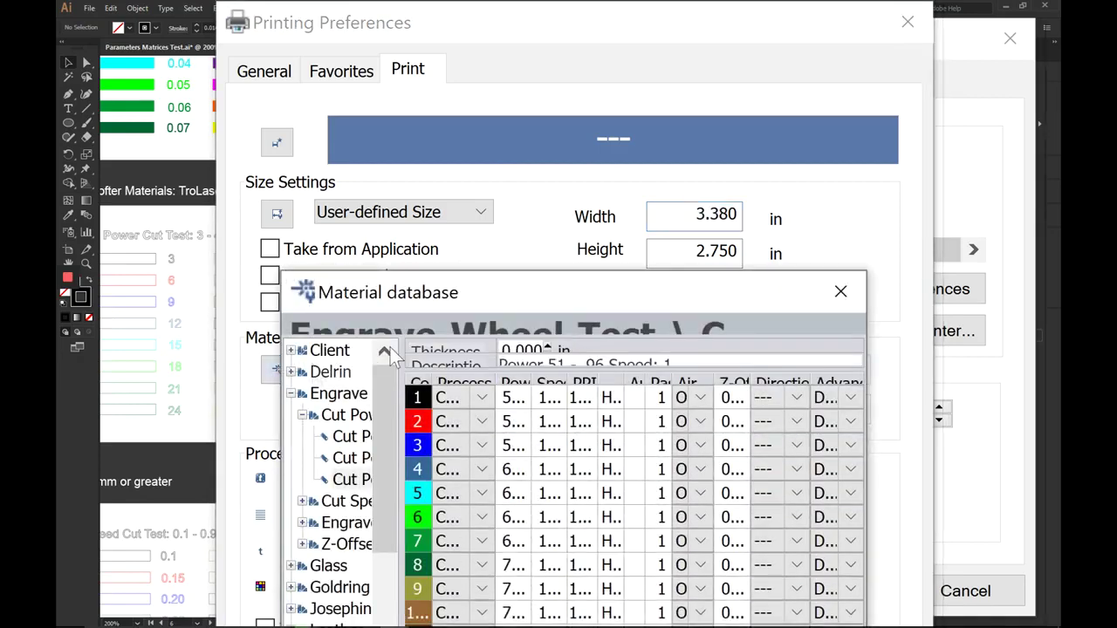
pyautogui.moveTo(496, 294); pyautogui.dragTo(478, 185)
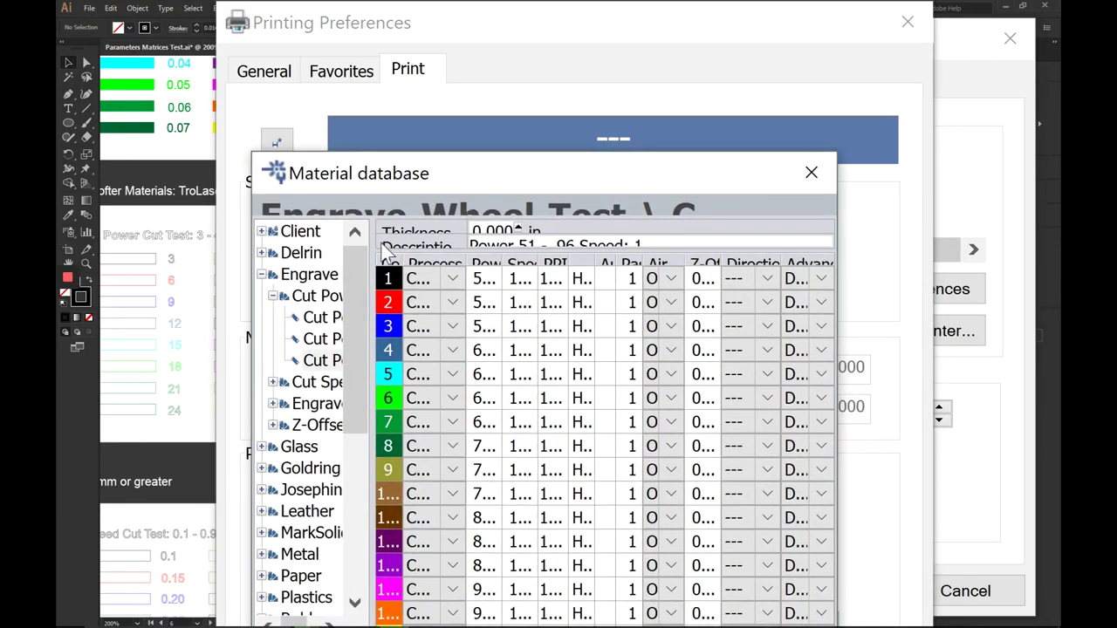
pyautogui.moveTo(375, 243); pyautogui.dragTo(439, 247)
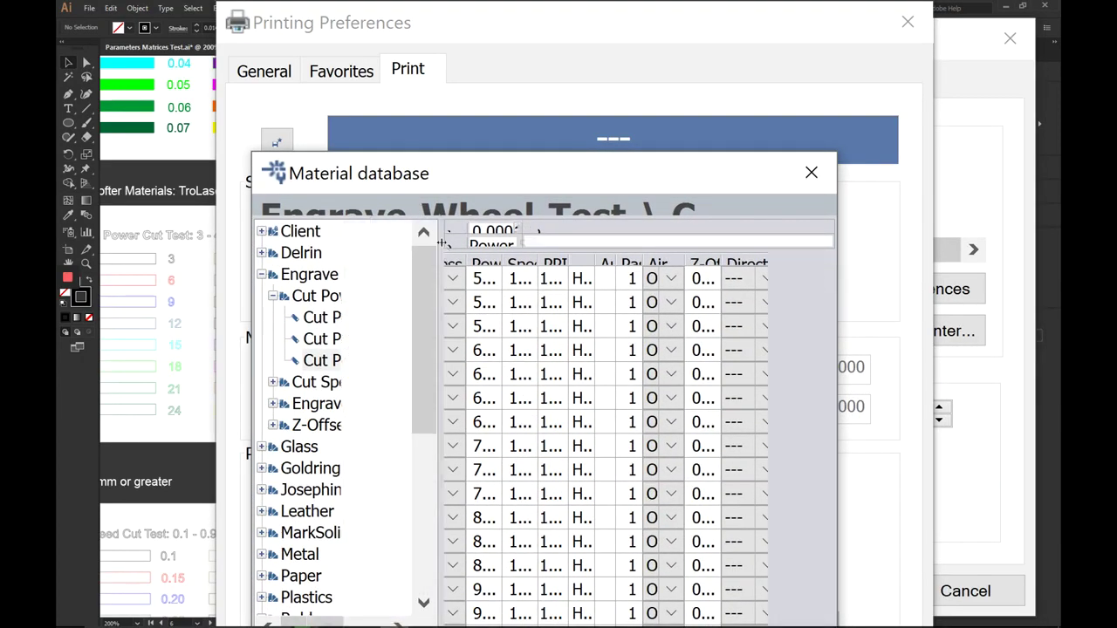
pyautogui.click(376, 361)
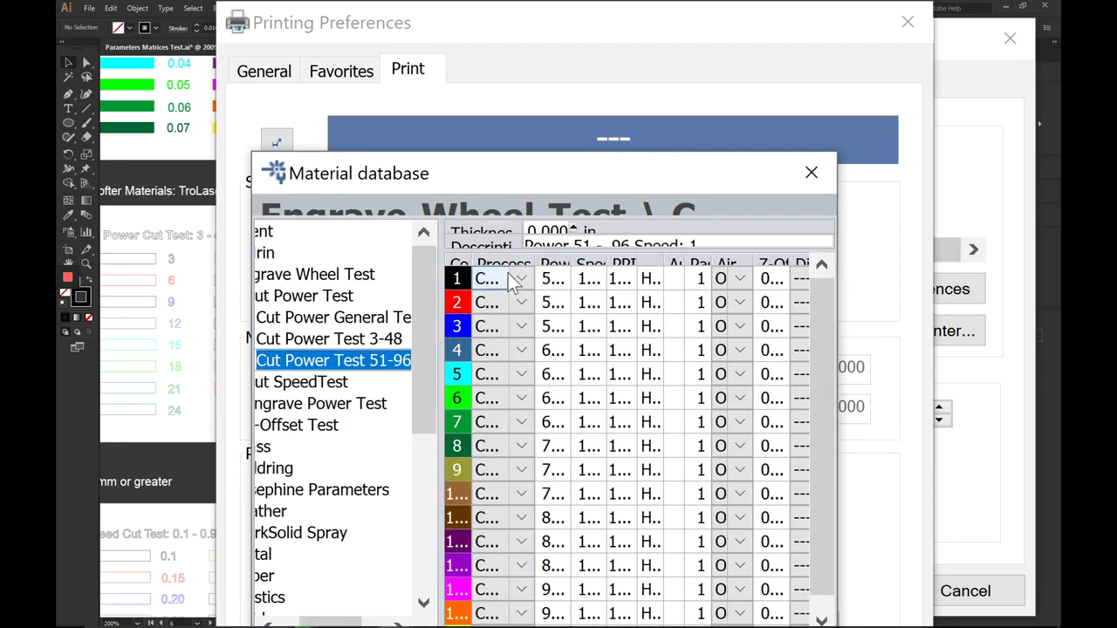
# Enlarge the material database and its columns, check the process and power of colors 1 to 16, and confirm Cut Power Test 51-96
pyautogui.moveTo(534, 263); pyautogui.dragTo(617, 263)
pyautogui.moveTo(839, 203); pyautogui.dragTo(995, 190)
pyautogui.moveTo(611, 179); pyautogui.dragTo(508, 89)
pyautogui.moveTo(376, 185); pyautogui.dragTo(399, 185)
pyautogui.click(407, 223)
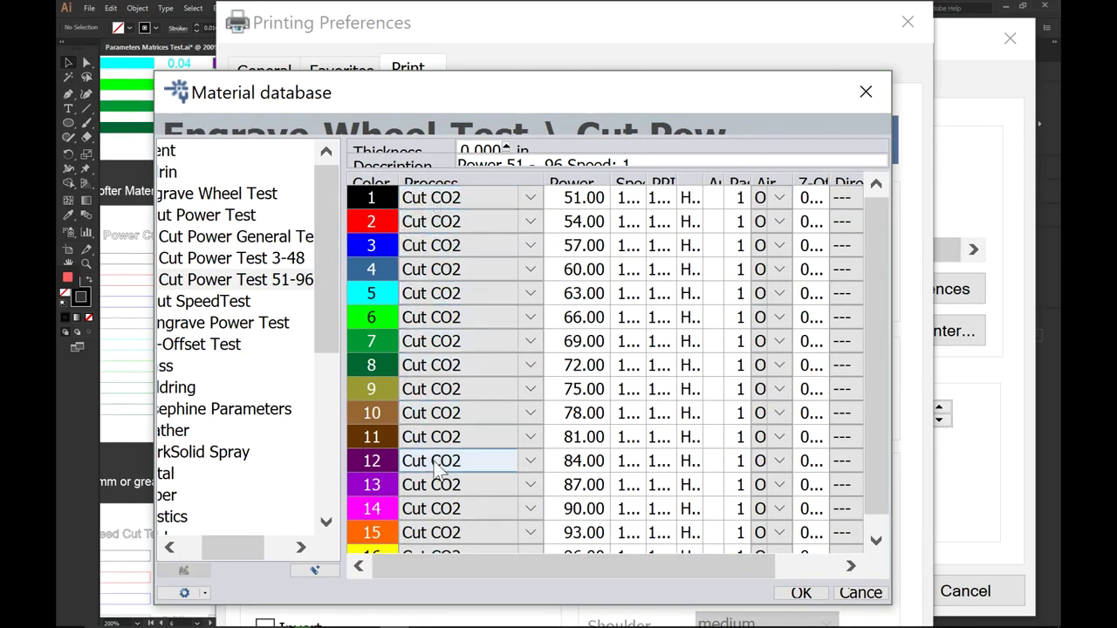
pyautogui.scroll(-1, 437, 506)
pyautogui.scroll(1, 421, 532)
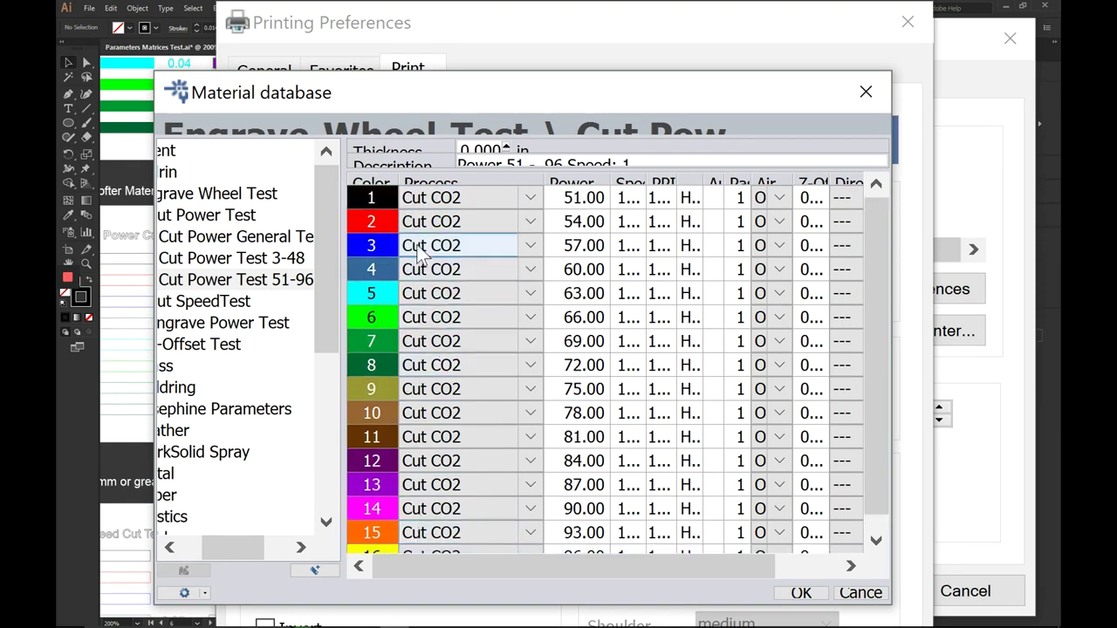
pyautogui.scroll(-1, 432, 253)
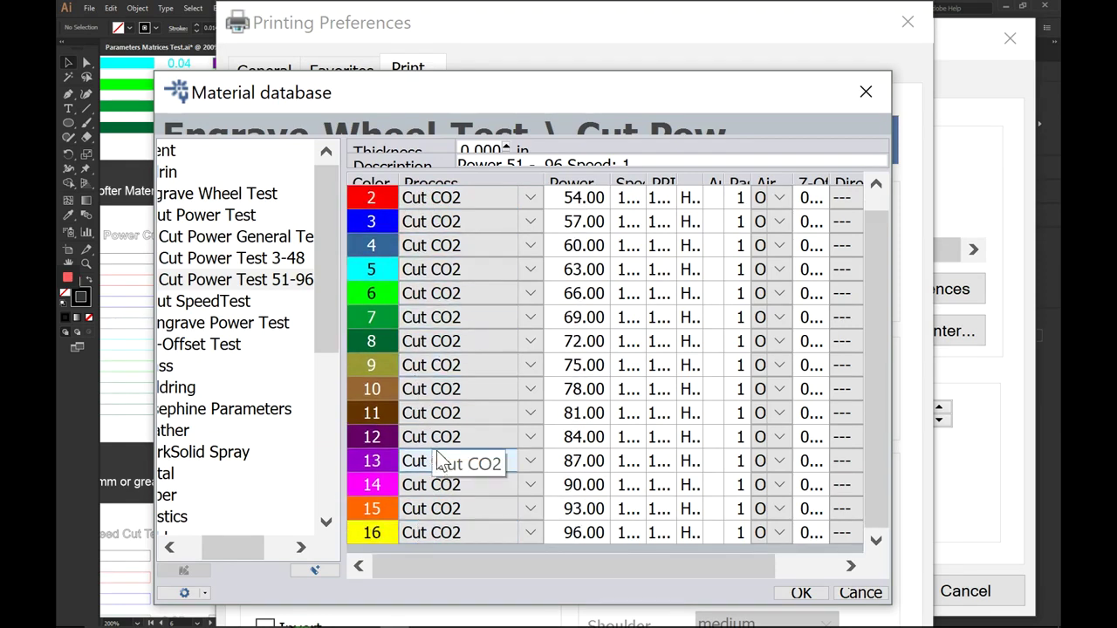
pyautogui.click(798, 594)
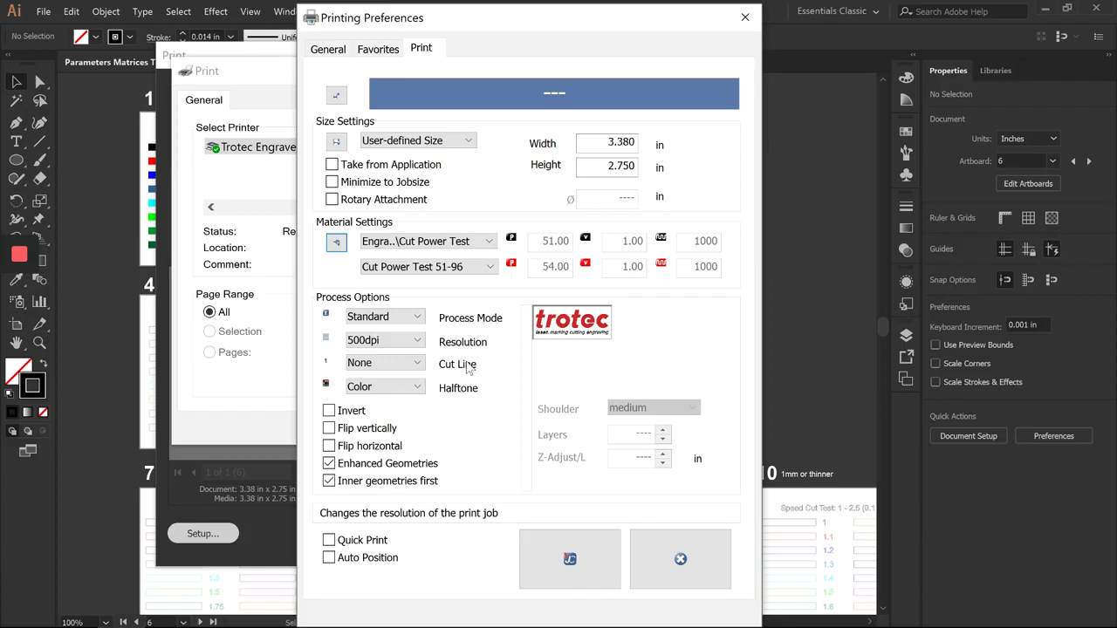
# Keep the halftone at Color, store the engraver preferences and print artboard 6
pyautogui.click(423, 389)
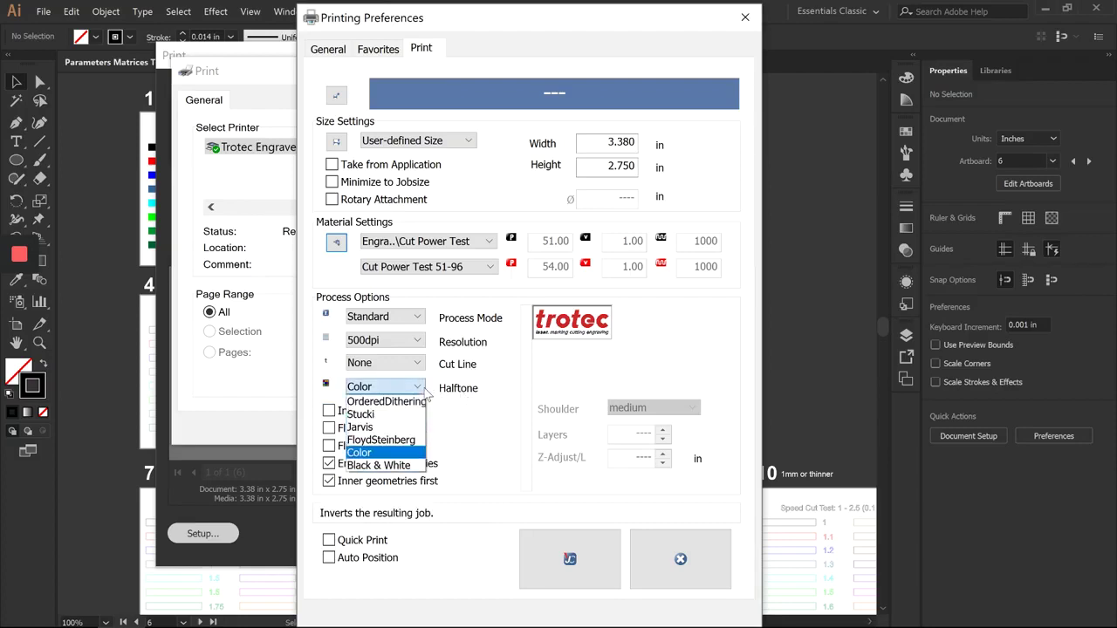
pyautogui.click(406, 455)
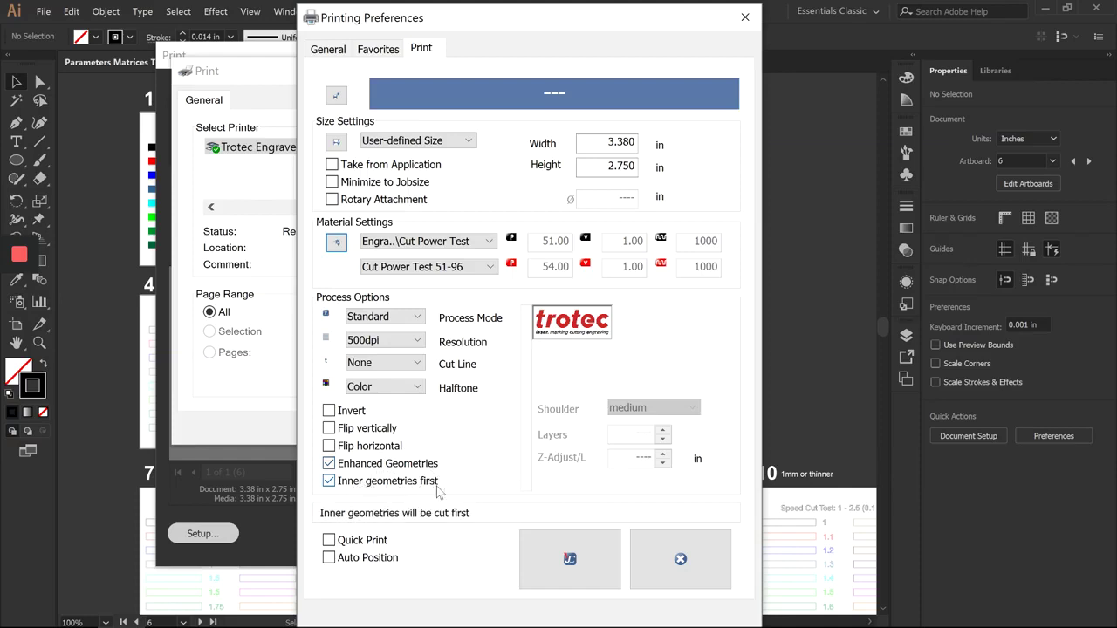
pyautogui.click(552, 553)
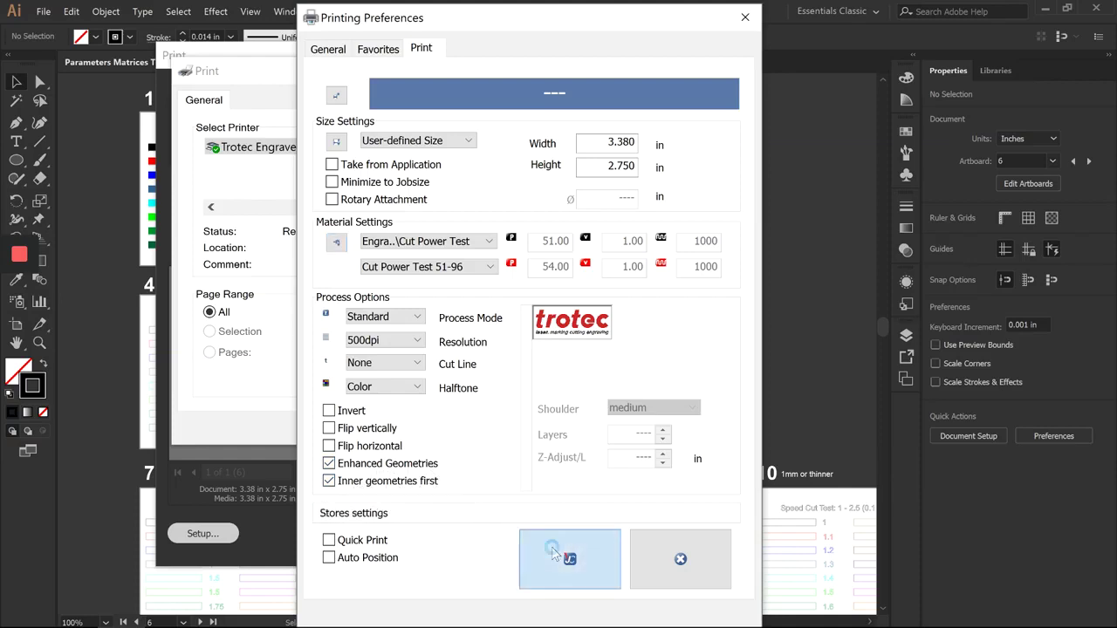
pyautogui.click(518, 433)
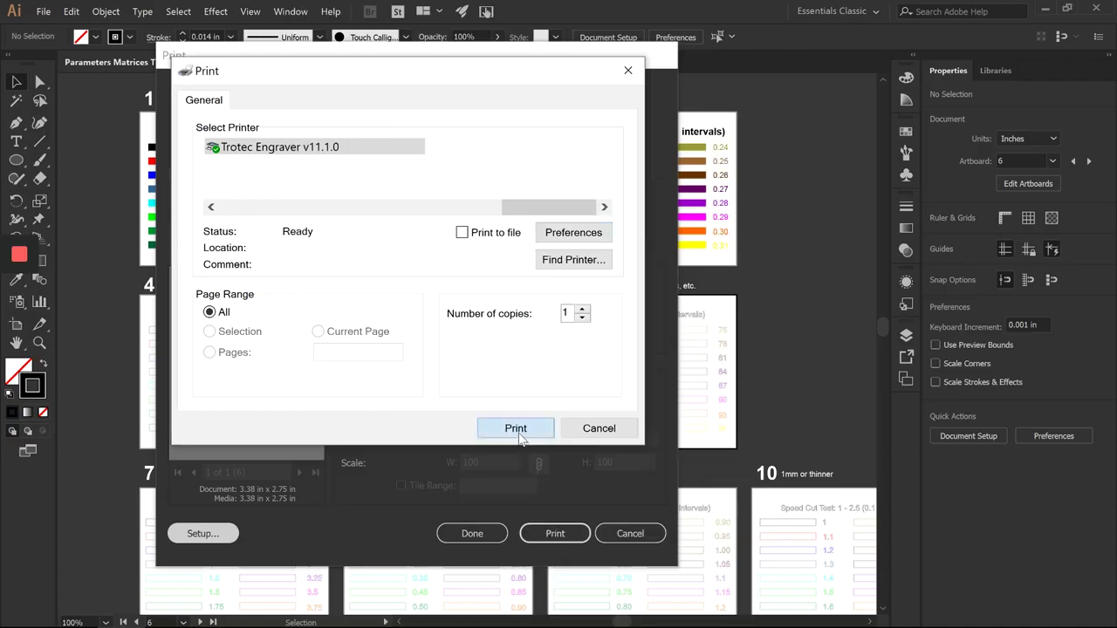
pyautogui.click(555, 533)
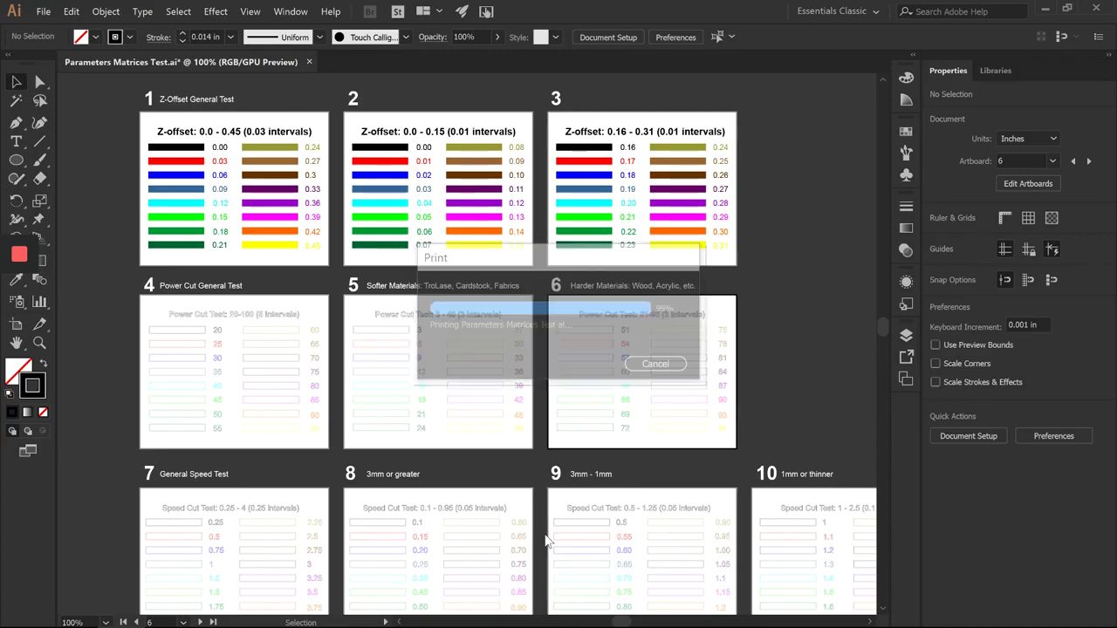
# Switch to JobControl and place the Parameters Matrices Test.cdr job from the queue about 1 inch from the plate's upper-left corner
pyautogui.moveTo(88, 617)
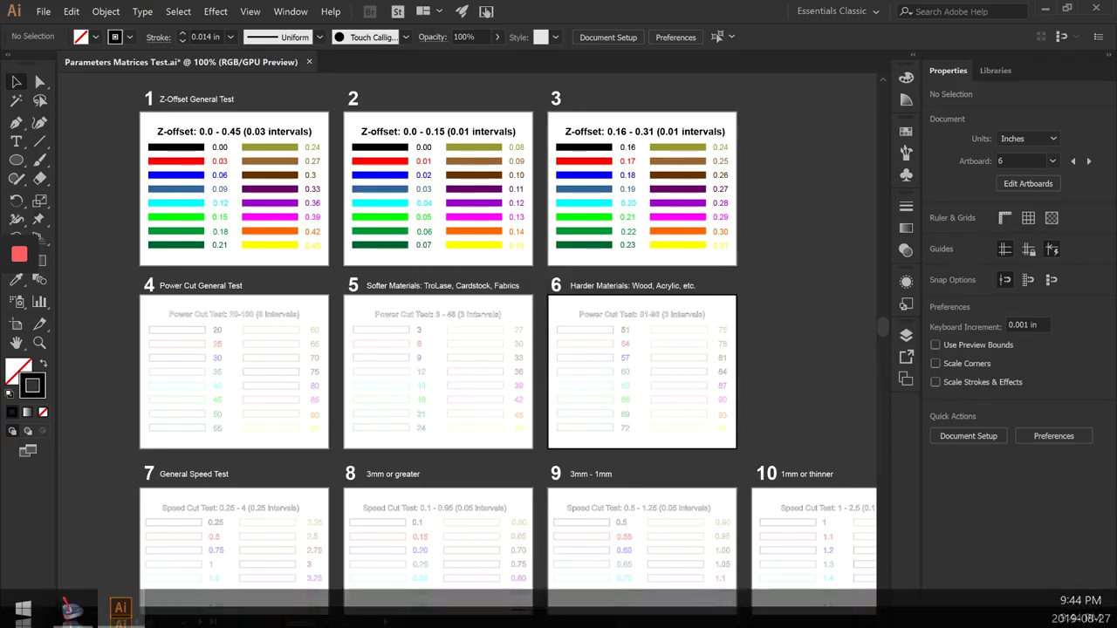
pyautogui.click(87, 616)
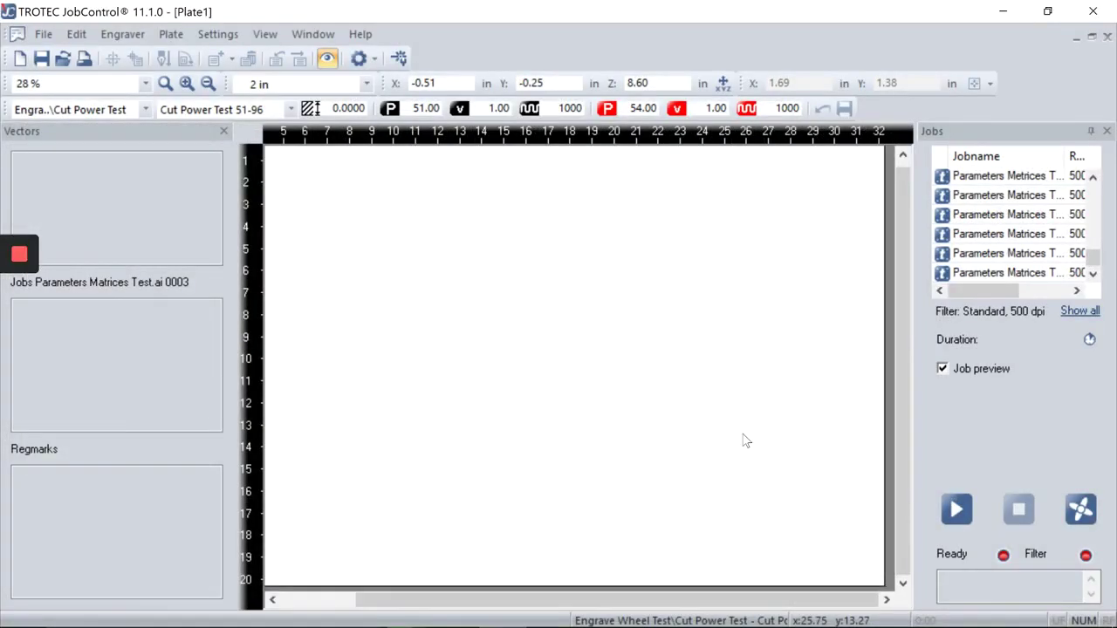
pyautogui.click(1065, 274)
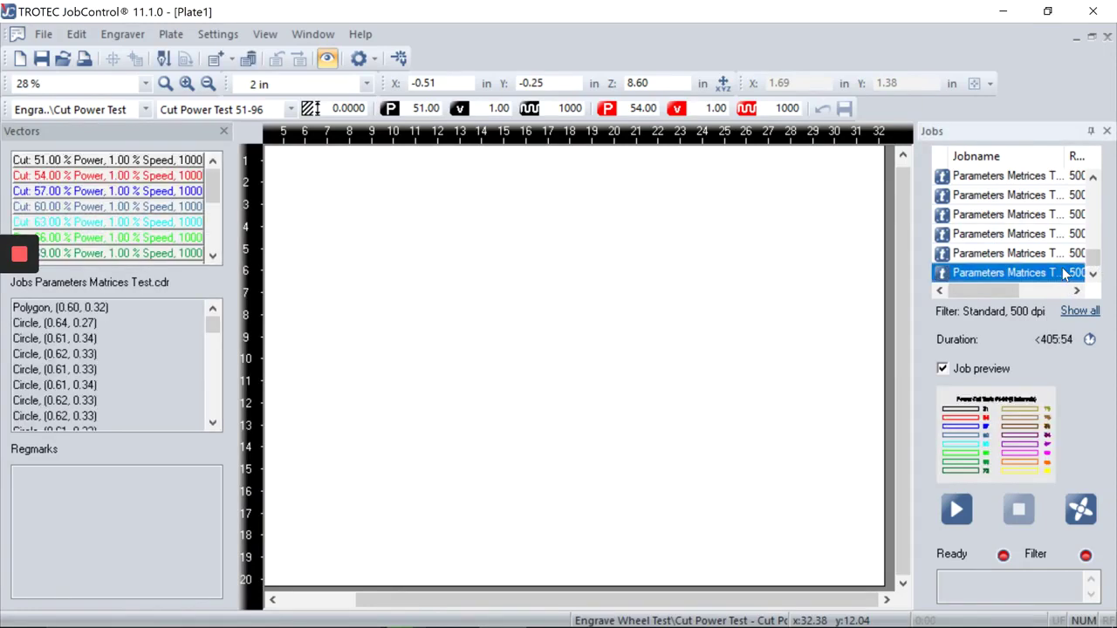
pyautogui.moveTo(935, 273); pyautogui.dragTo(337, 212)
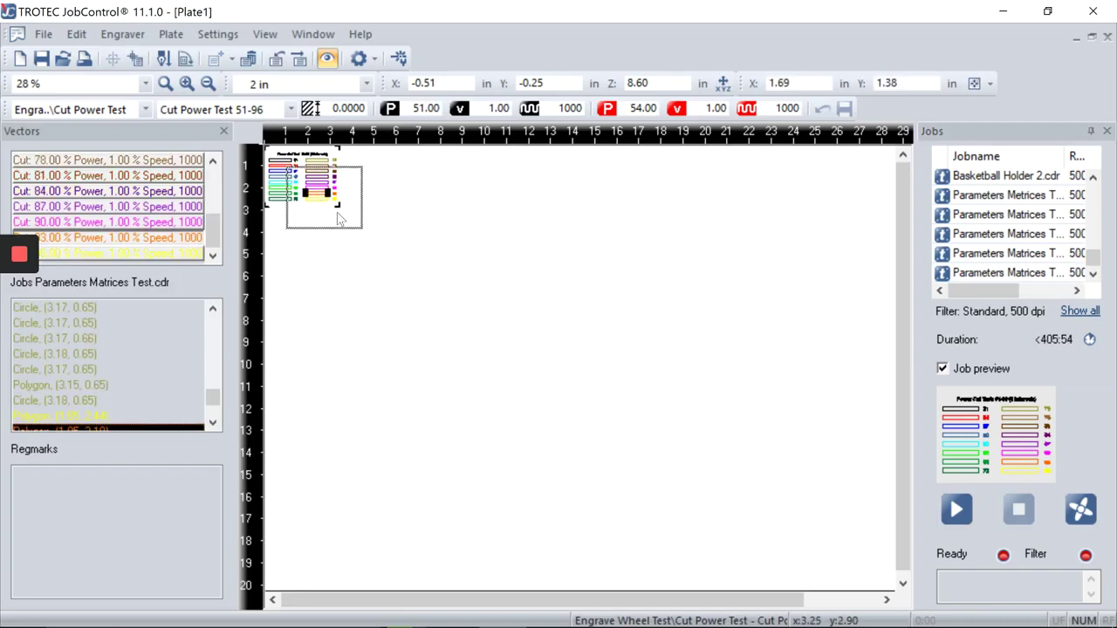
pyautogui.scroll(1, 419, 304)
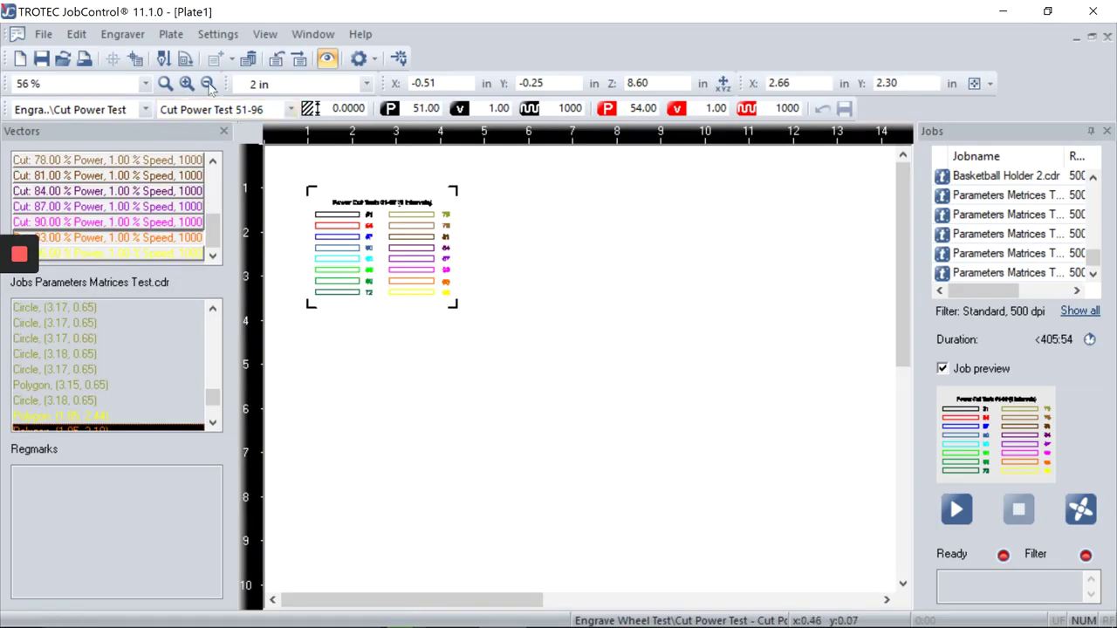
# Reselect the placed Parameters Matrices Test.cdr job and examine its list of vector elements
pyautogui.click(263, 35)
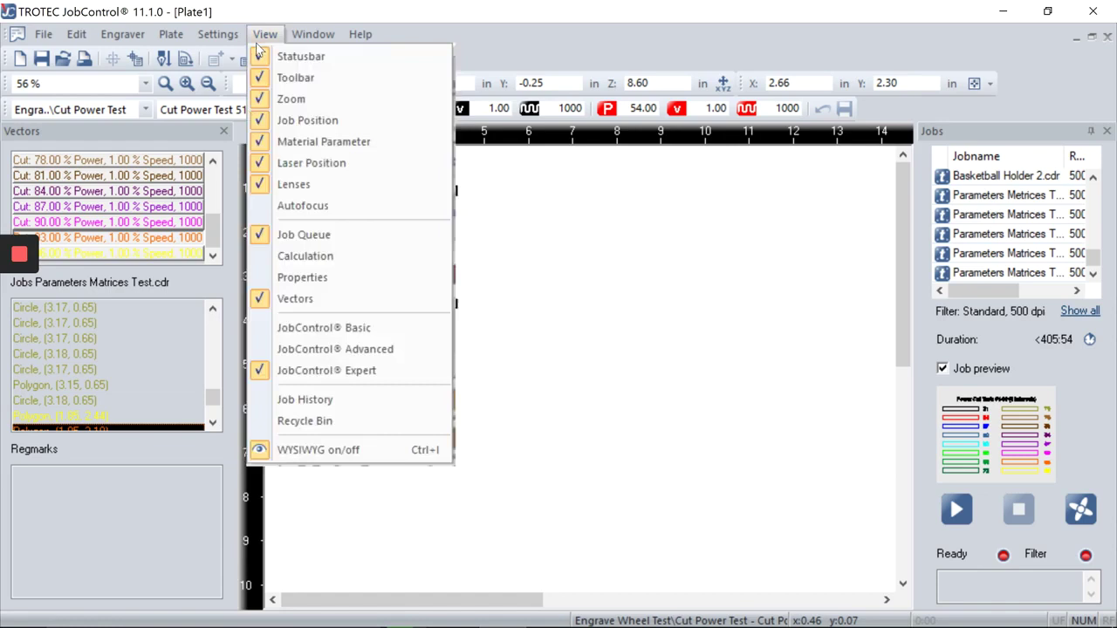
pyautogui.click(544, 319)
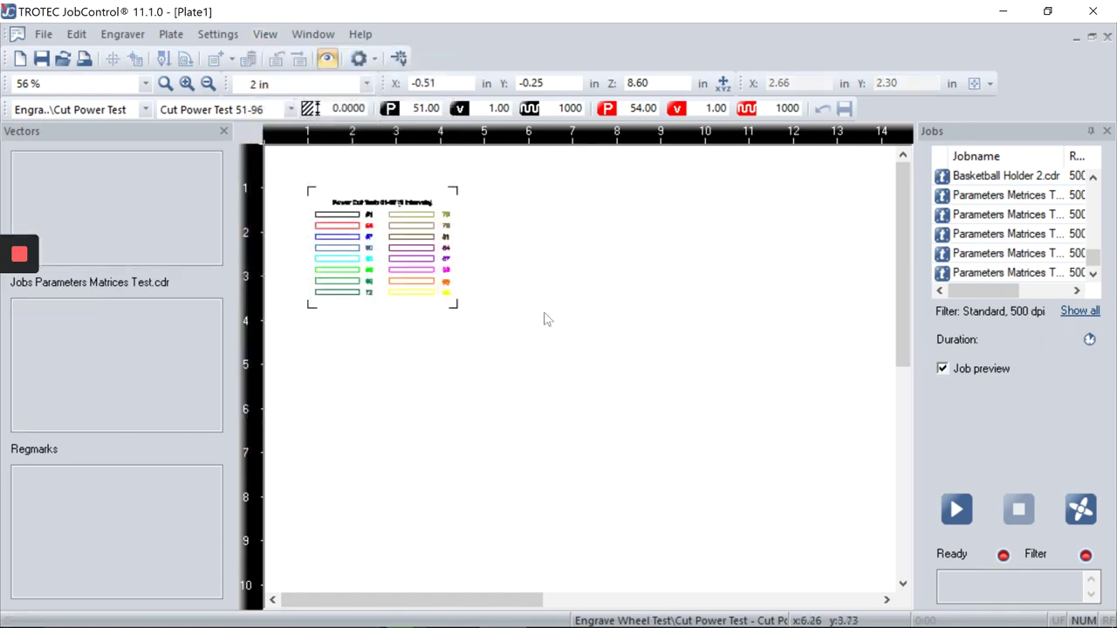
pyautogui.click(329, 311)
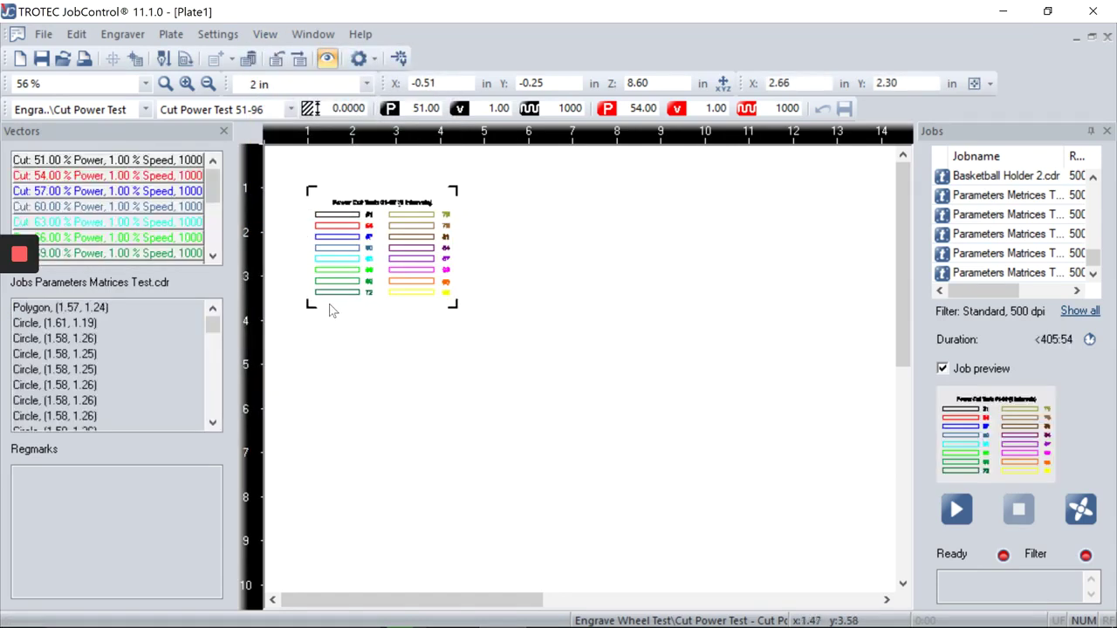
pyautogui.moveTo(213, 322); pyautogui.dragTo(213, 405)
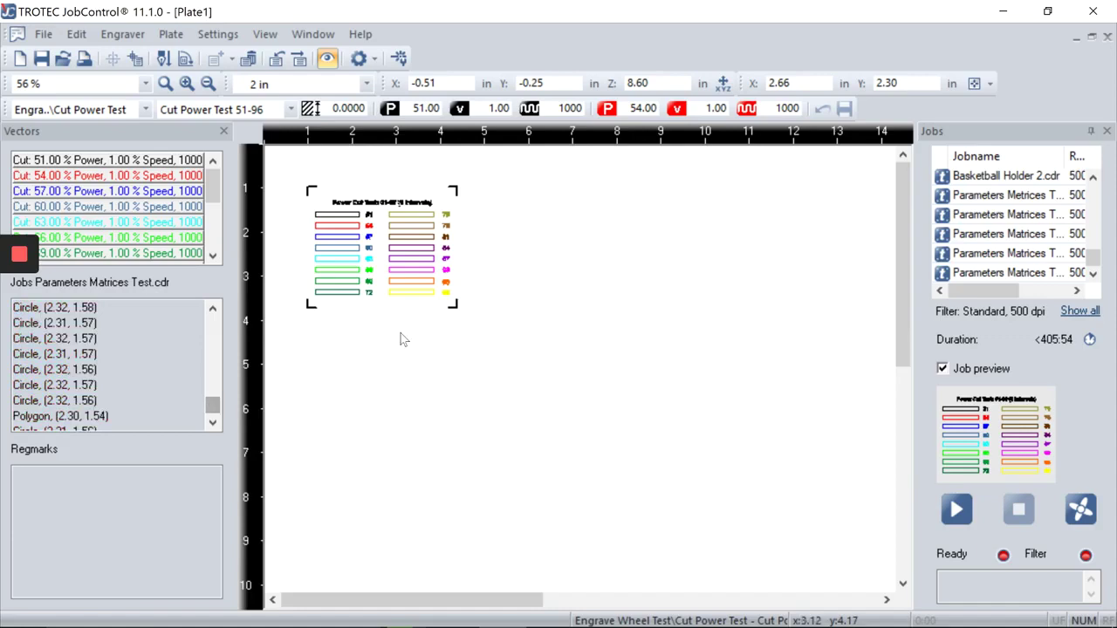
# Take the Parameters Matrices Test.cdr job off the plate and place Parameters Matrices Test.ai 0002 in its place
pyautogui.press('Delete')
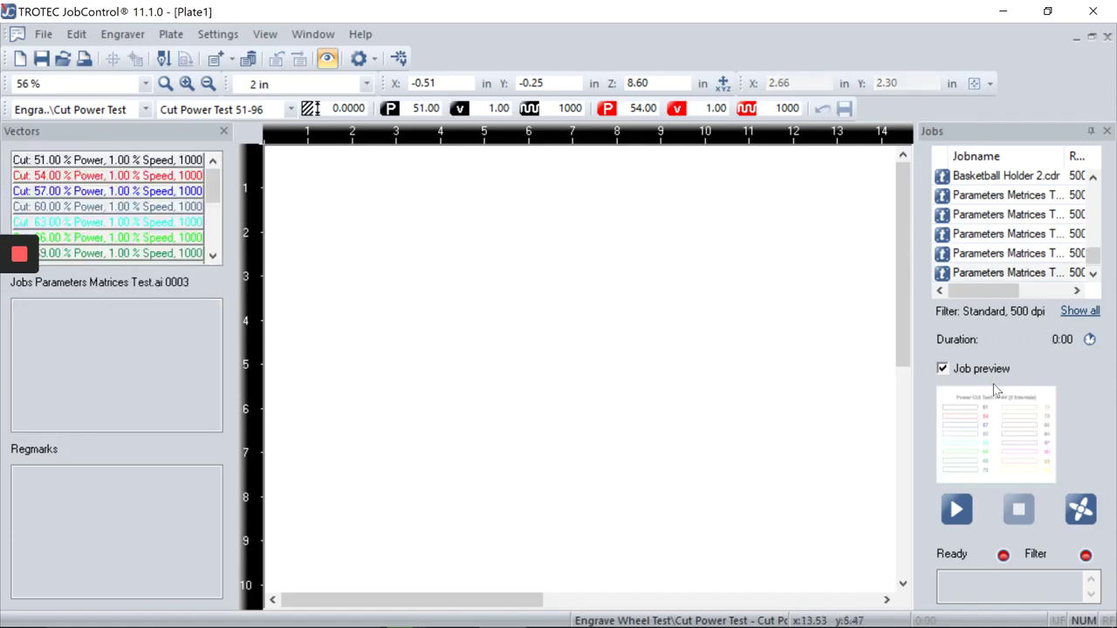
pyautogui.click(995, 255)
pyautogui.doubleClick(994, 262)
pyautogui.scroll(1, 355, 249)
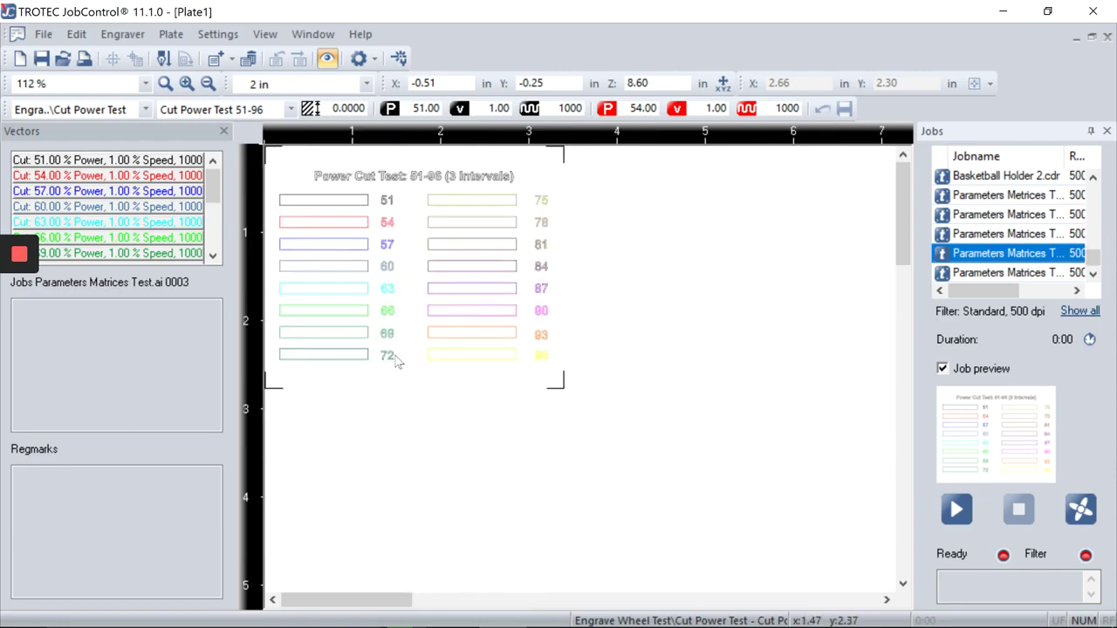
# Check the Parameters Matrices Test.ai 0002 job's vectors and its Cut Power Test 51-96 material settings, confirming the material
pyautogui.click(405, 307)
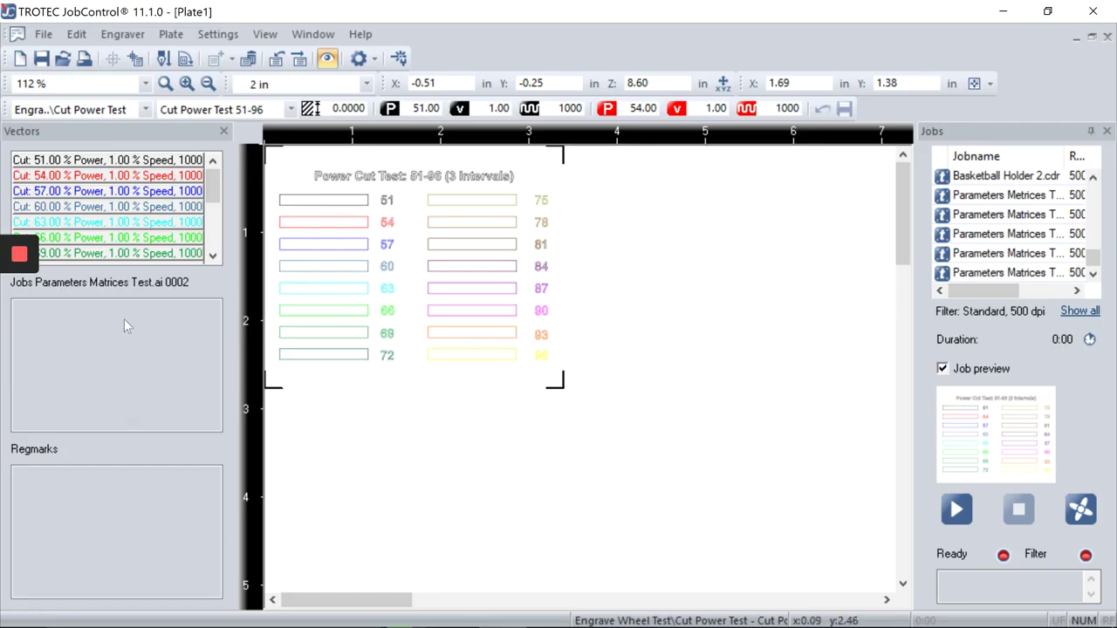
pyautogui.click(599, 316)
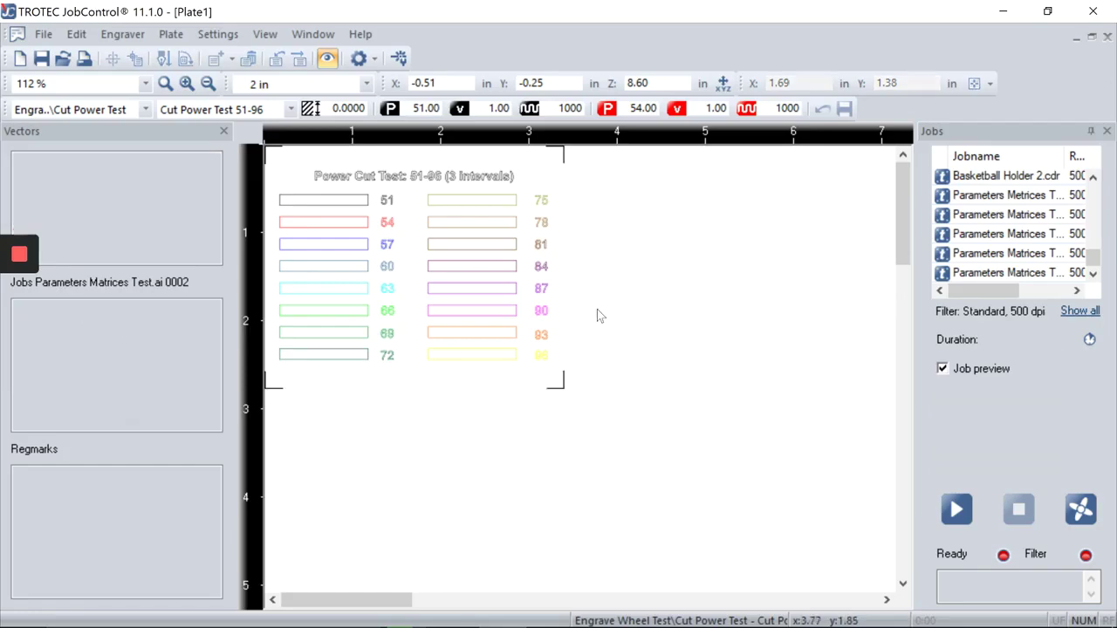
pyautogui.doubleClick(578, 322)
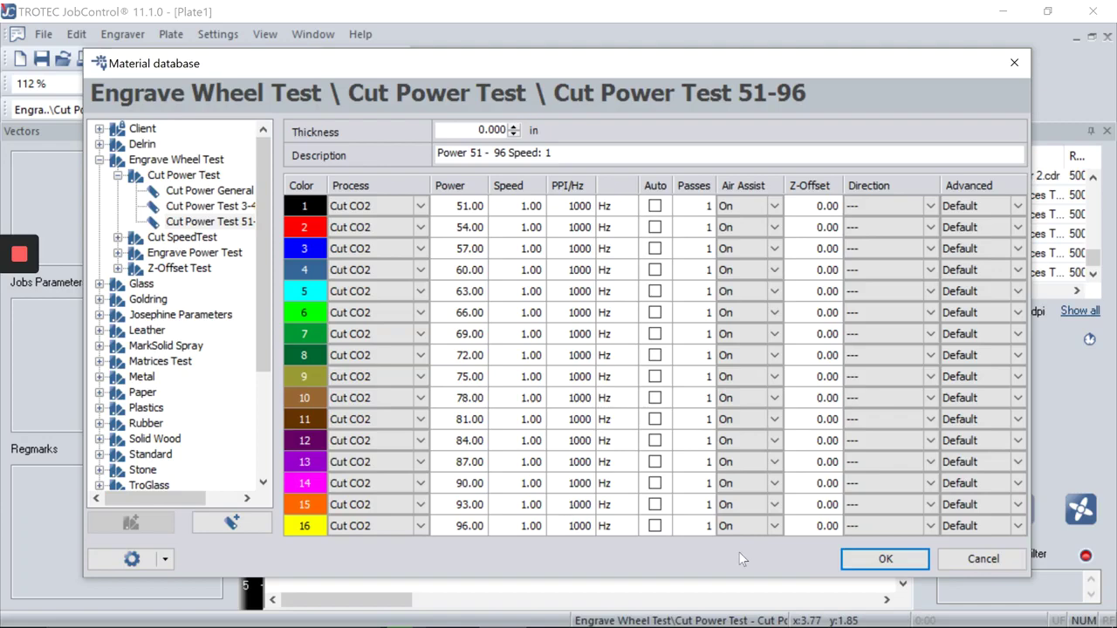
pyautogui.click(886, 559)
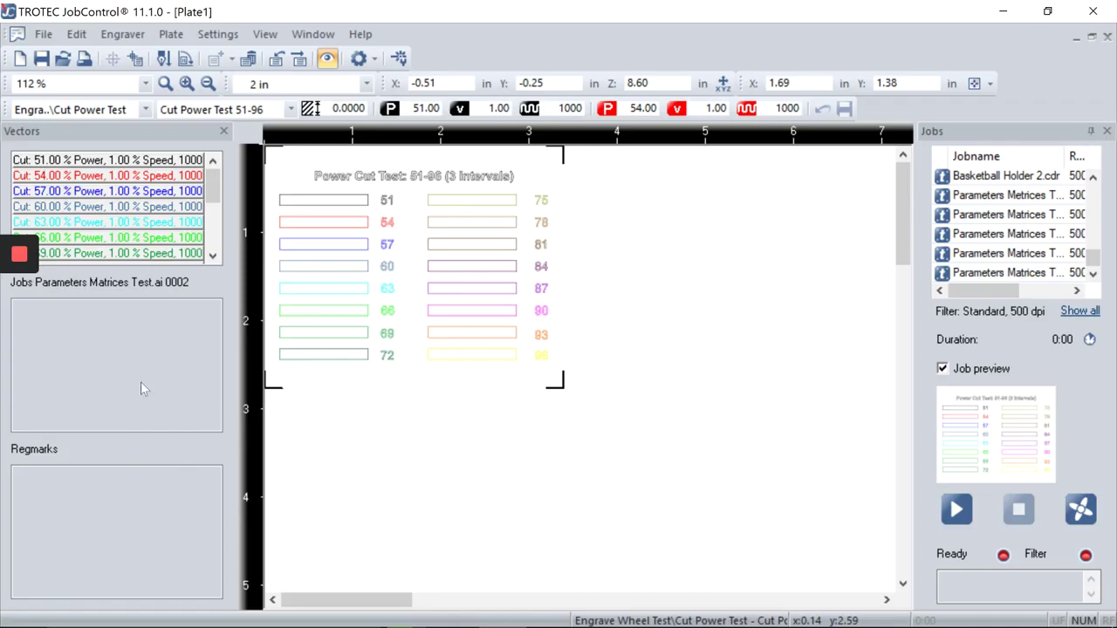
# Return the Parameters Matrices Test.ai 0002 job from the plate to the queue and select the Parameters Matrices Test.cdr job
pyautogui.moveTo(335, 376); pyautogui.dragTo(376, 408)
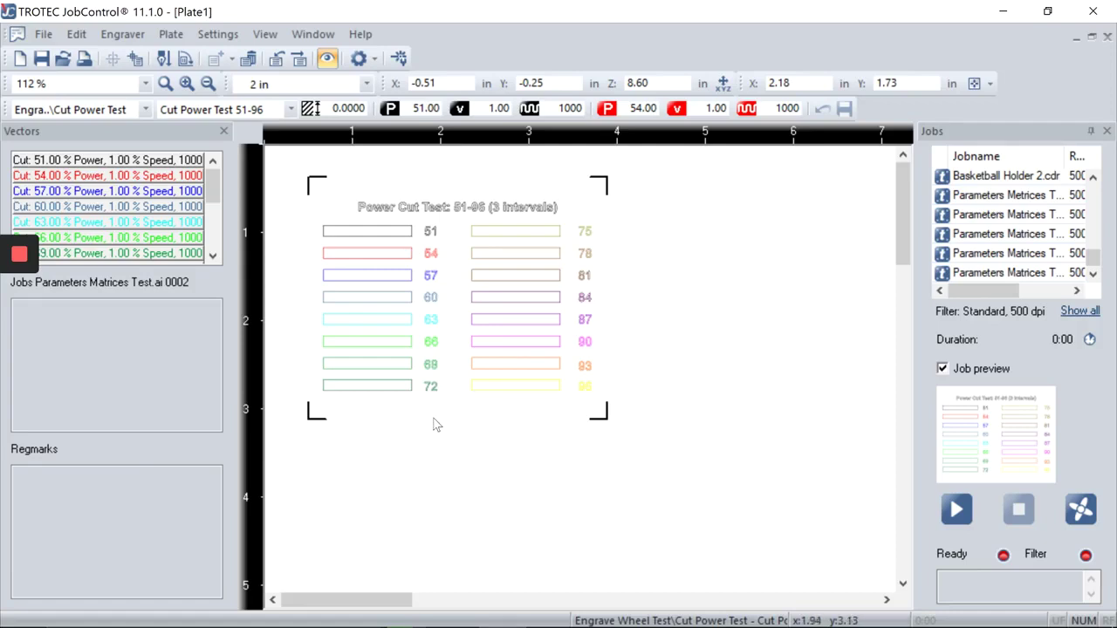
pyautogui.moveTo(423, 408); pyautogui.dragTo(1104, 326)
pyautogui.click(1069, 273)
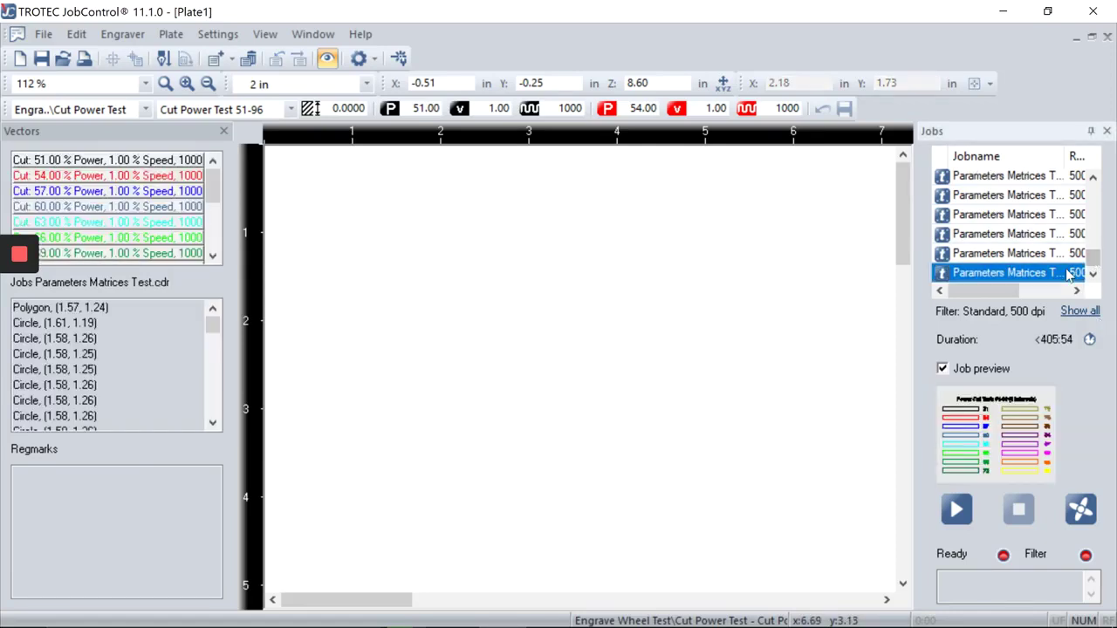
# Place the Parameters Matrices Test.cdr job near the plate's upper-left corner and start it with the Cut Power Test 51-96 material
pyautogui.moveTo(1070, 273); pyautogui.dragTo(486, 279)
pyautogui.scroll(-1, 349, 219)
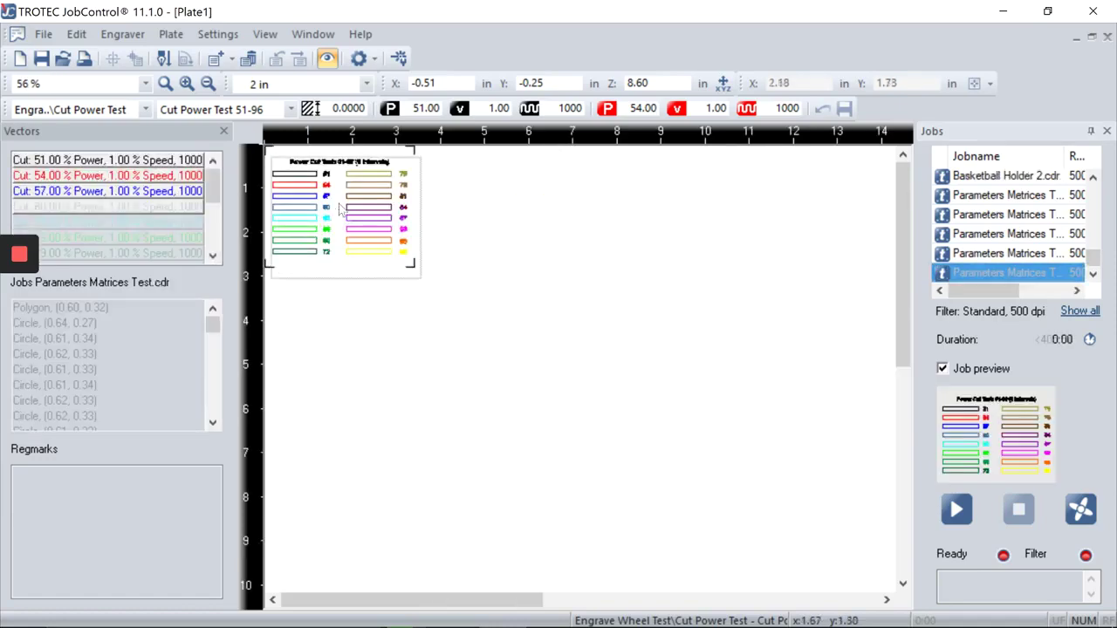
pyautogui.click(487, 226)
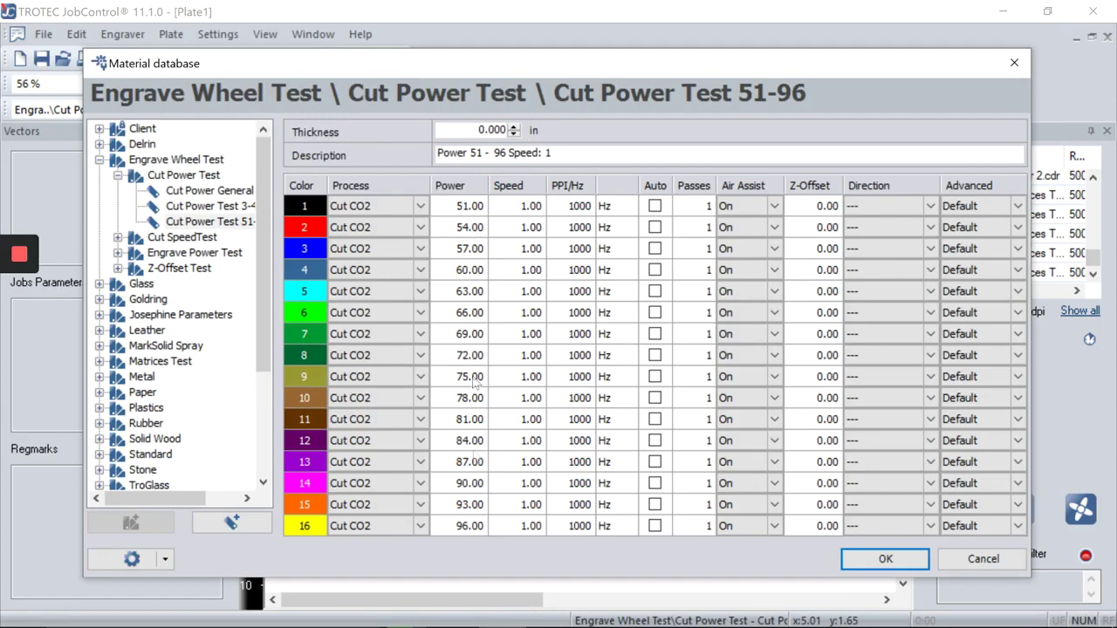
pyautogui.click(885, 559)
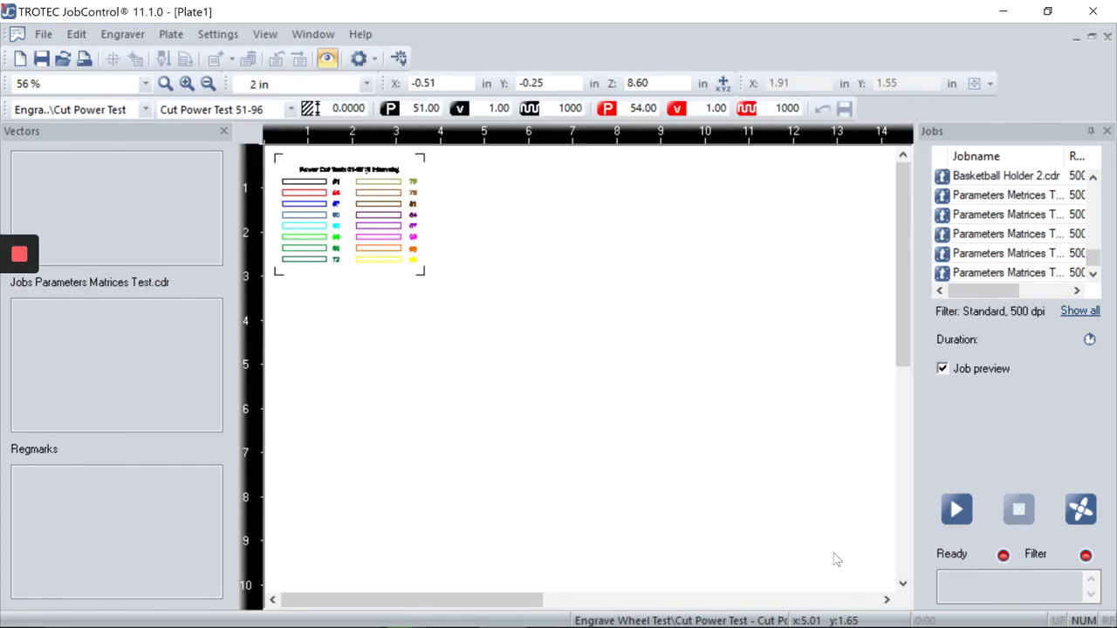
pyautogui.click(956, 511)
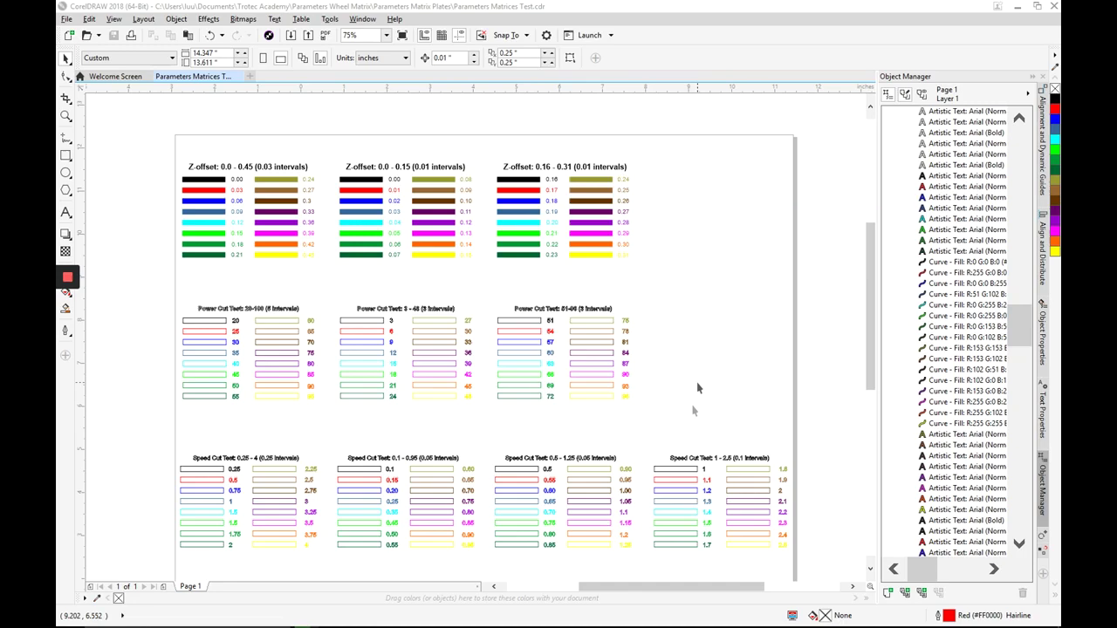
# Switch to JobControl and compare the 5mm Maple Black and Maple Detail settings in the material database's Solid Wood group
pyautogui.moveTo(363, 616)
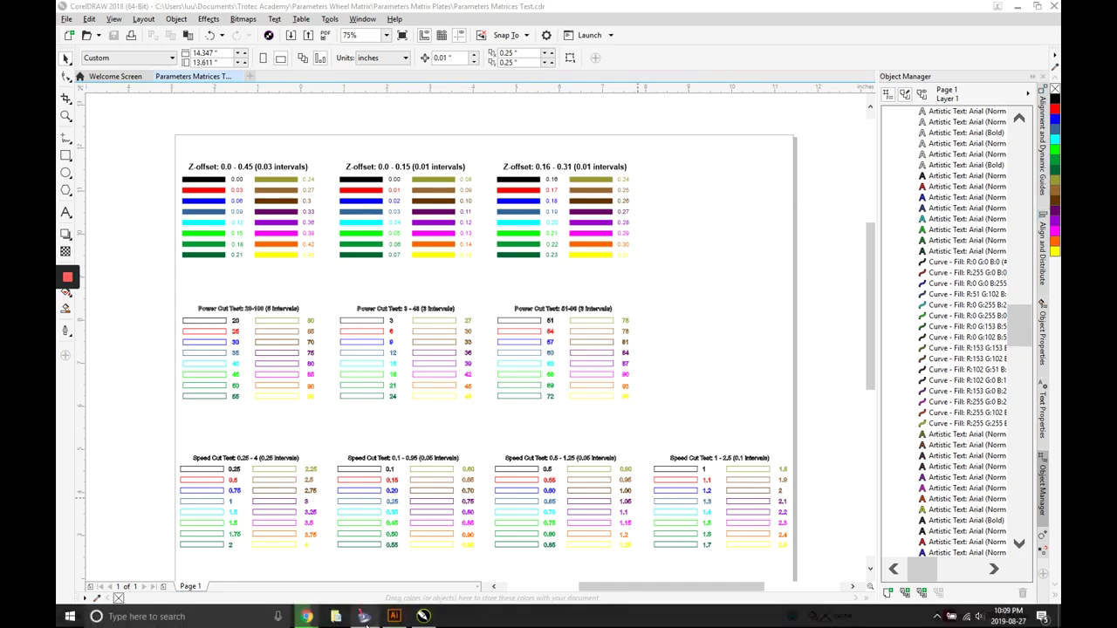
pyautogui.click(365, 616)
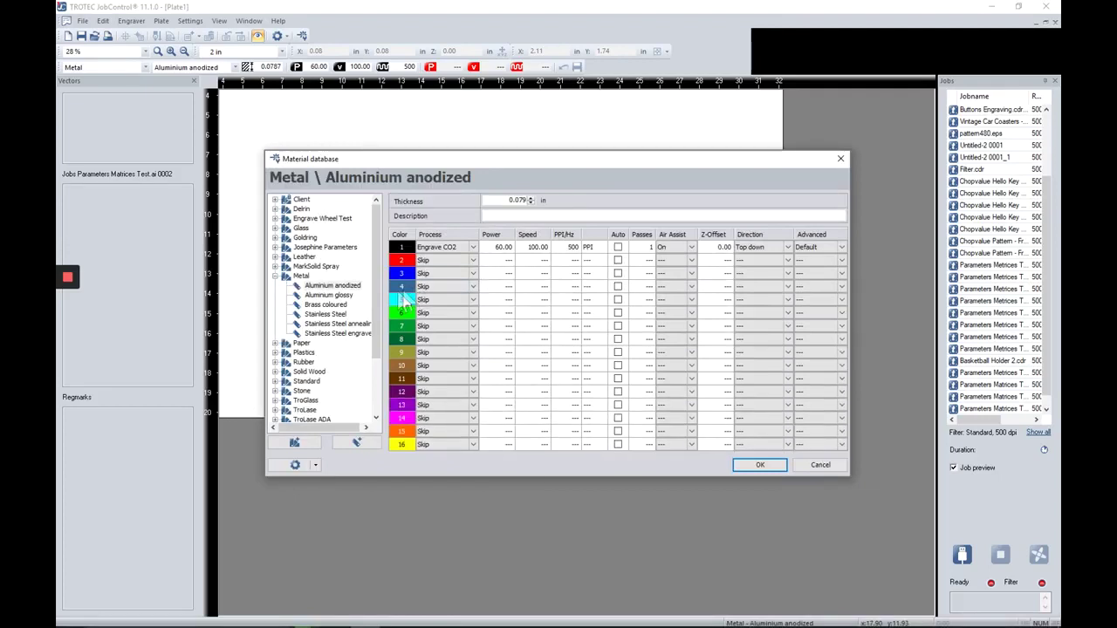
pyautogui.click(275, 277)
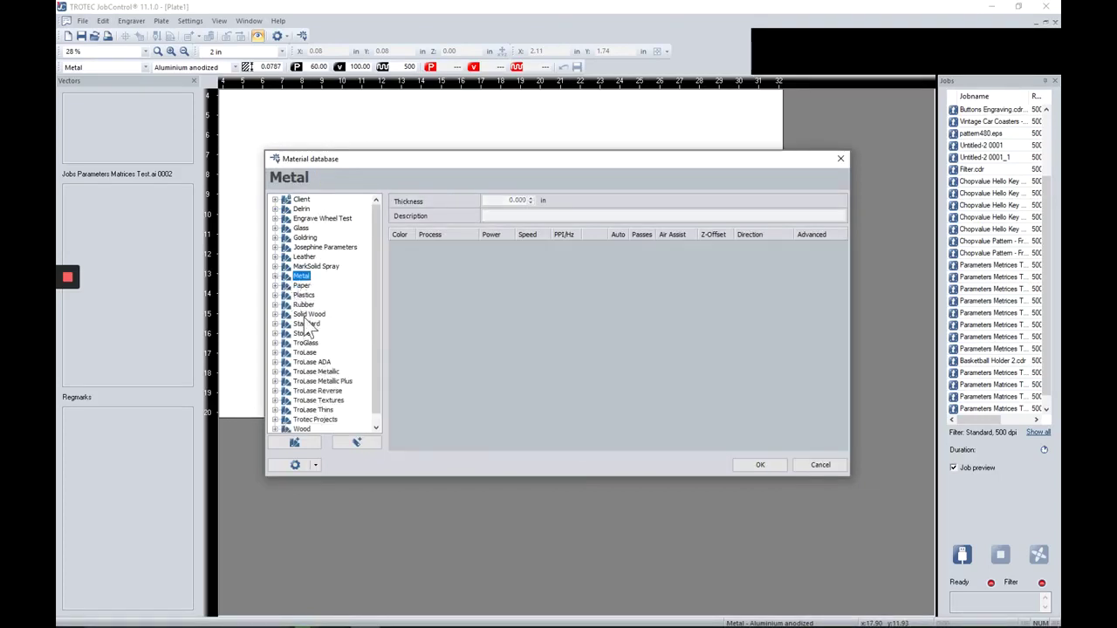
pyautogui.doubleClick(304, 314)
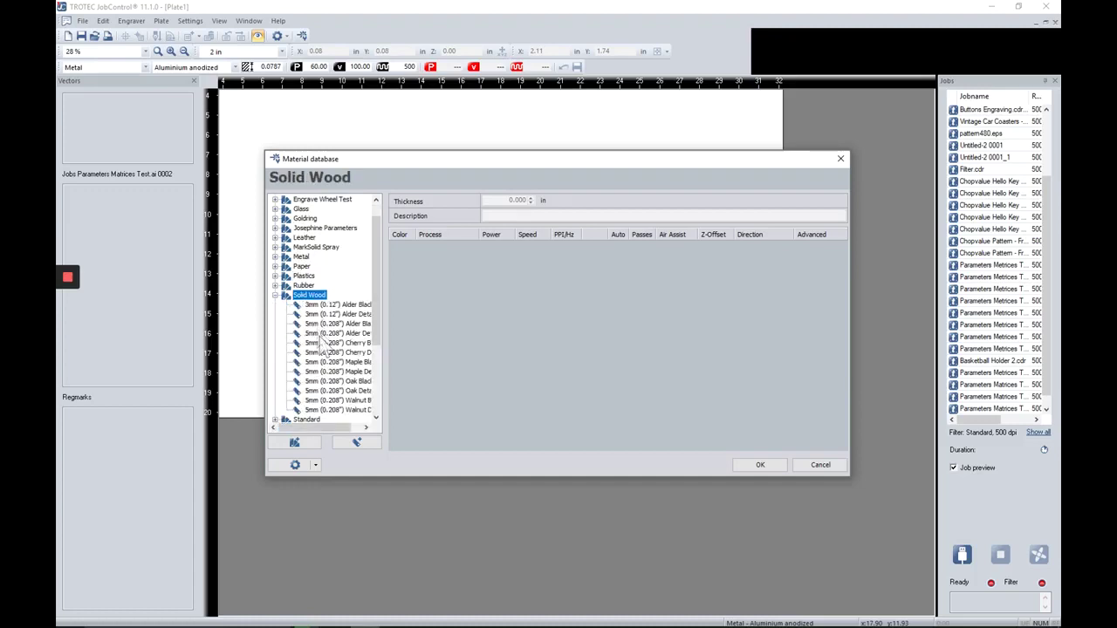
pyautogui.moveTo(384, 370); pyautogui.dragTo(407, 370)
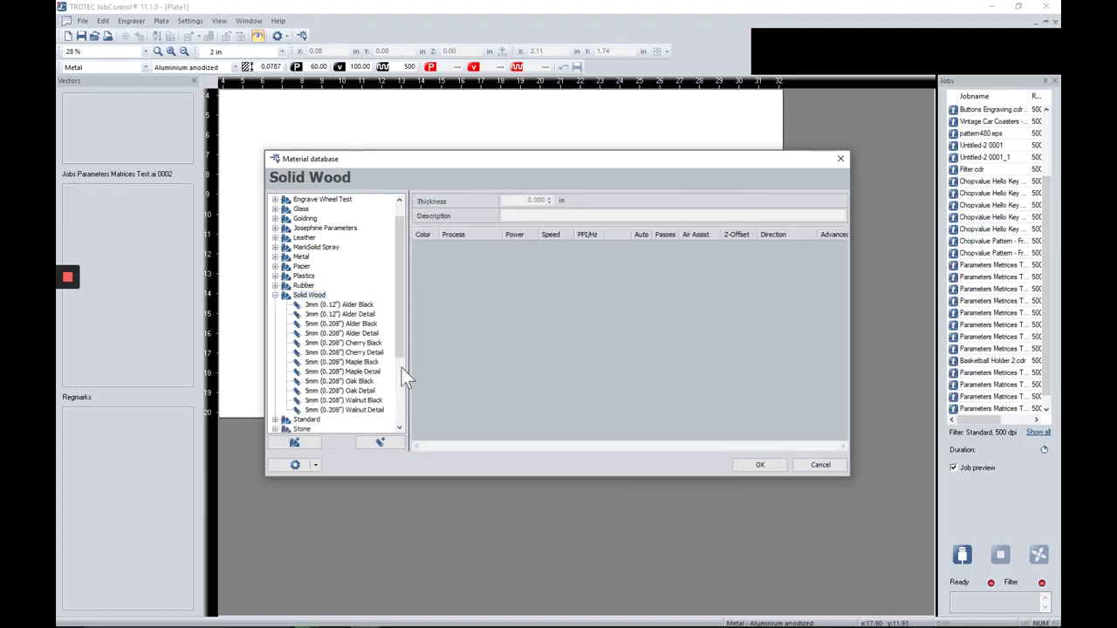
pyautogui.click(355, 373)
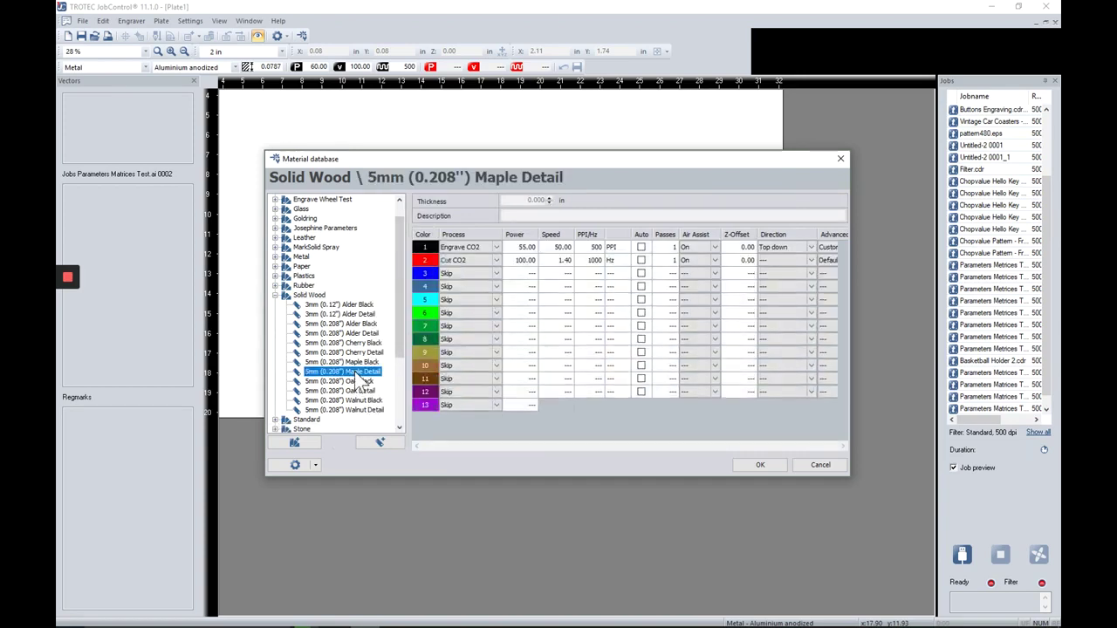
pyautogui.click(358, 363)
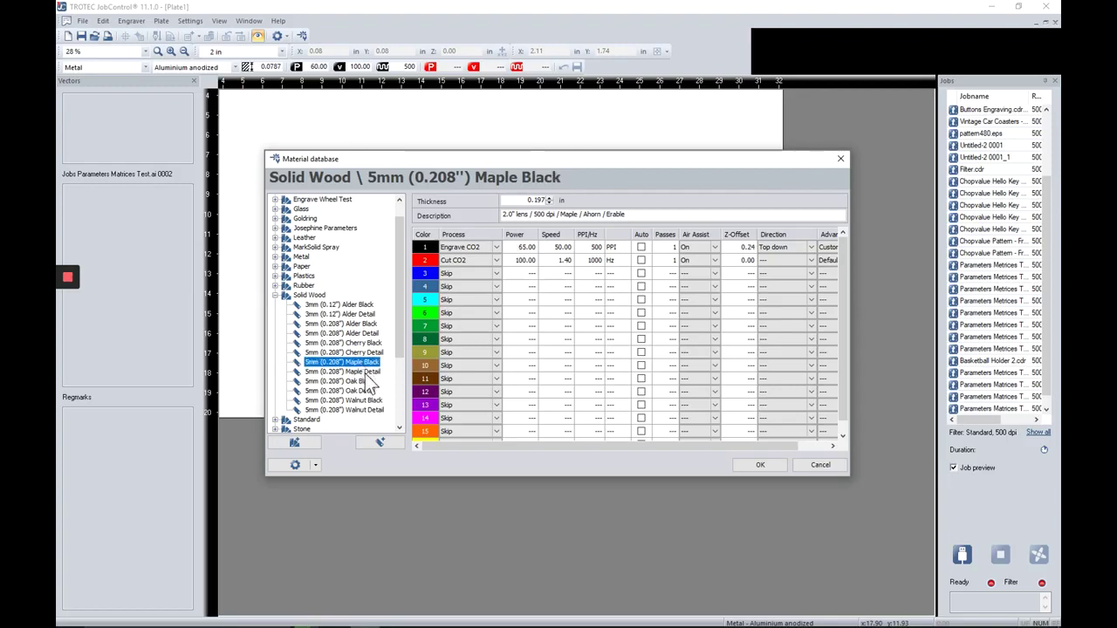
pyautogui.click(365, 372)
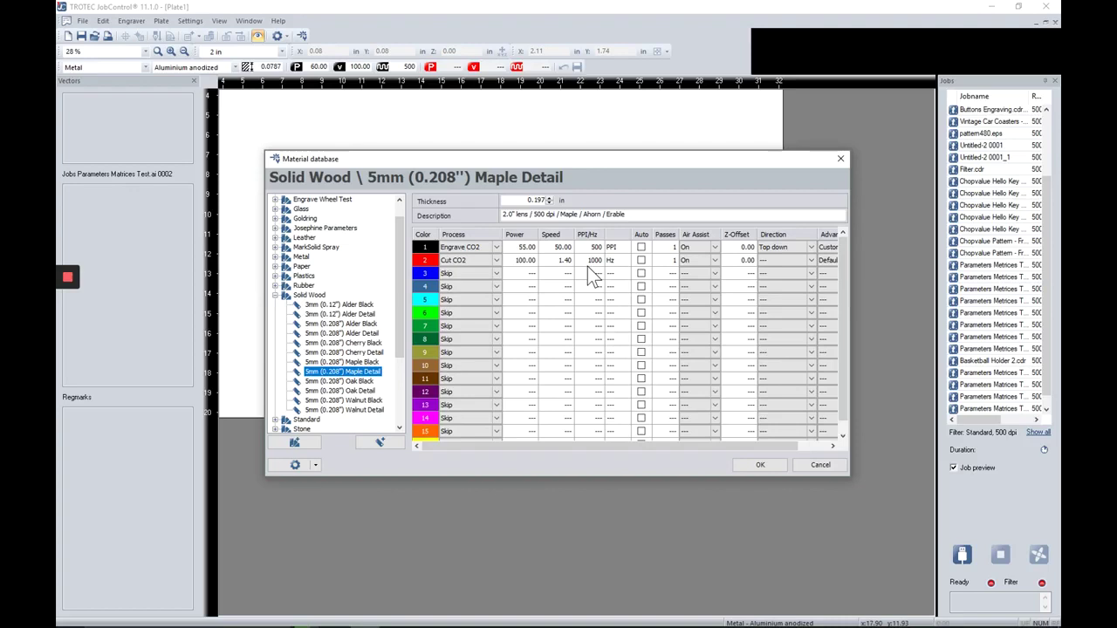
# Switch to CorelDRAW and examine the Power Cut Test matrices 20-100, 3 - 48 and 51-96 with their interval colors
pyautogui.moveTo(558, 625)
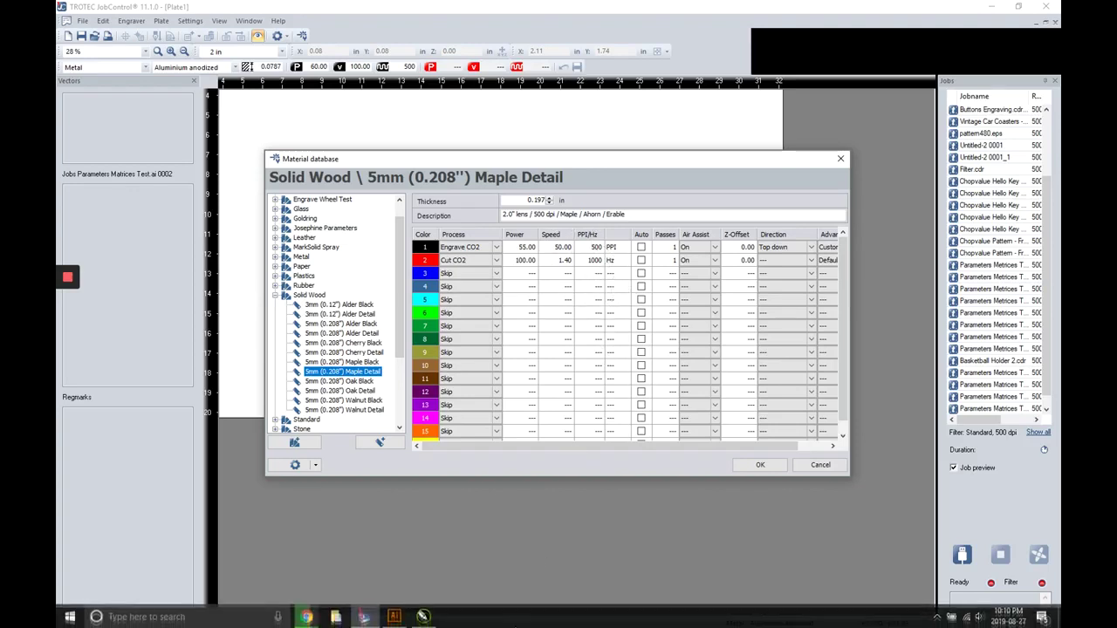
pyautogui.click(424, 617)
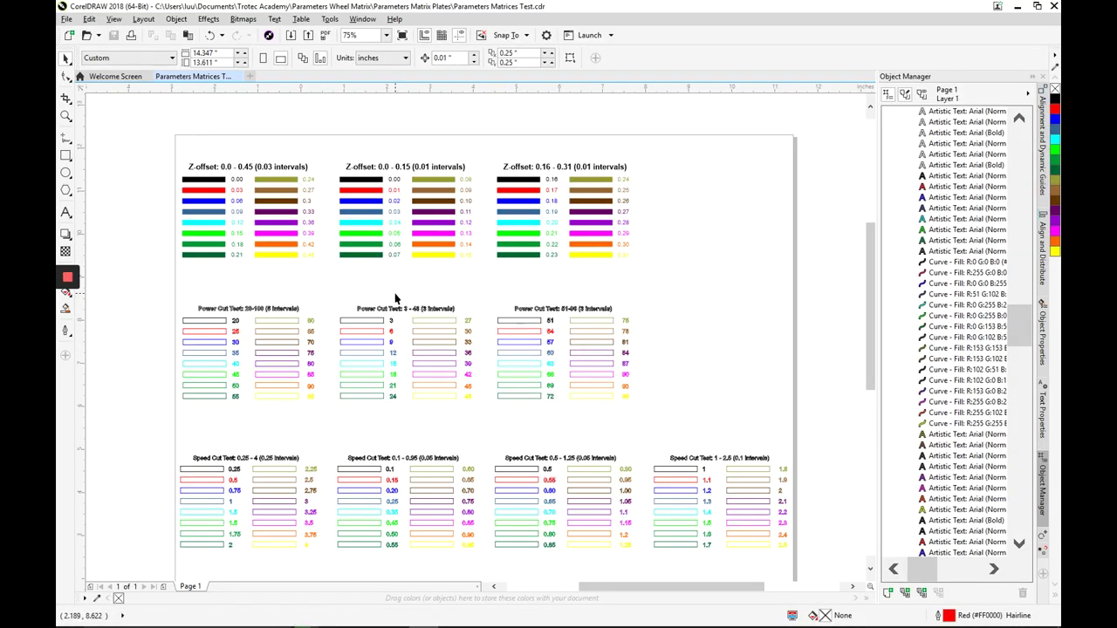
pyautogui.scroll(2, 382, 301)
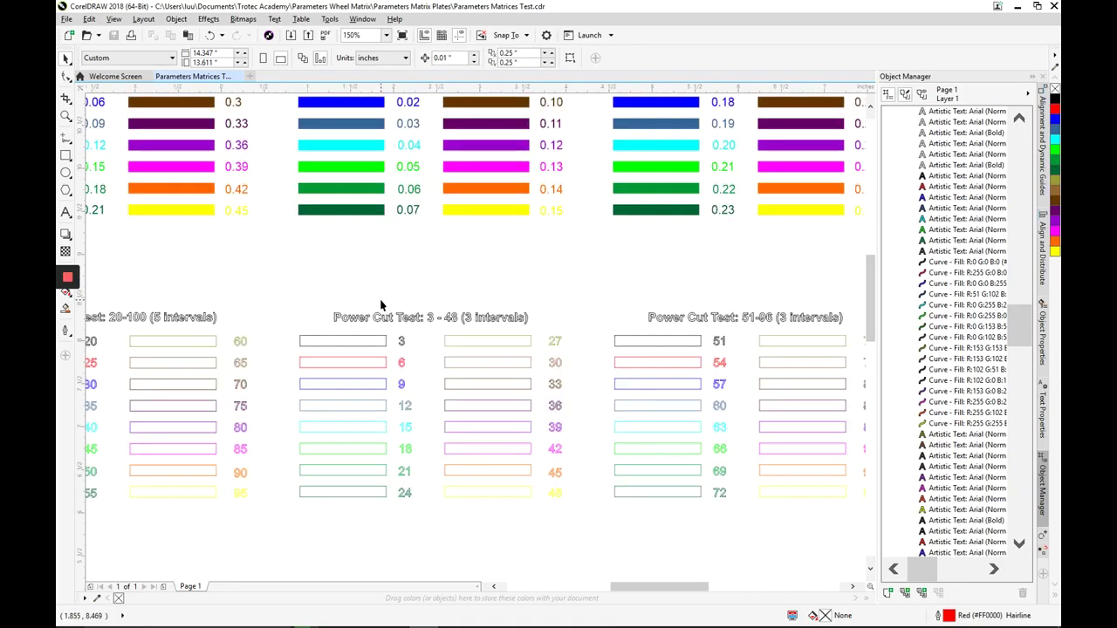
pyautogui.scroll(-2, 379, 299)
pyautogui.scroll(2, 339, 311)
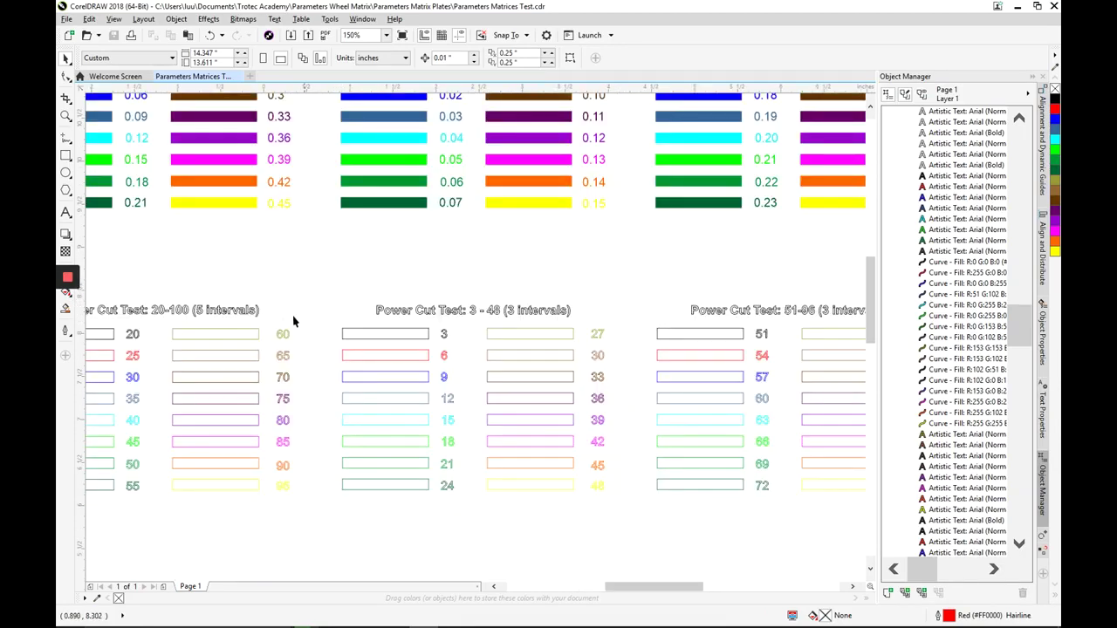
pyautogui.moveTo(297, 286); pyautogui.dragTo(392, 250, button='middle')
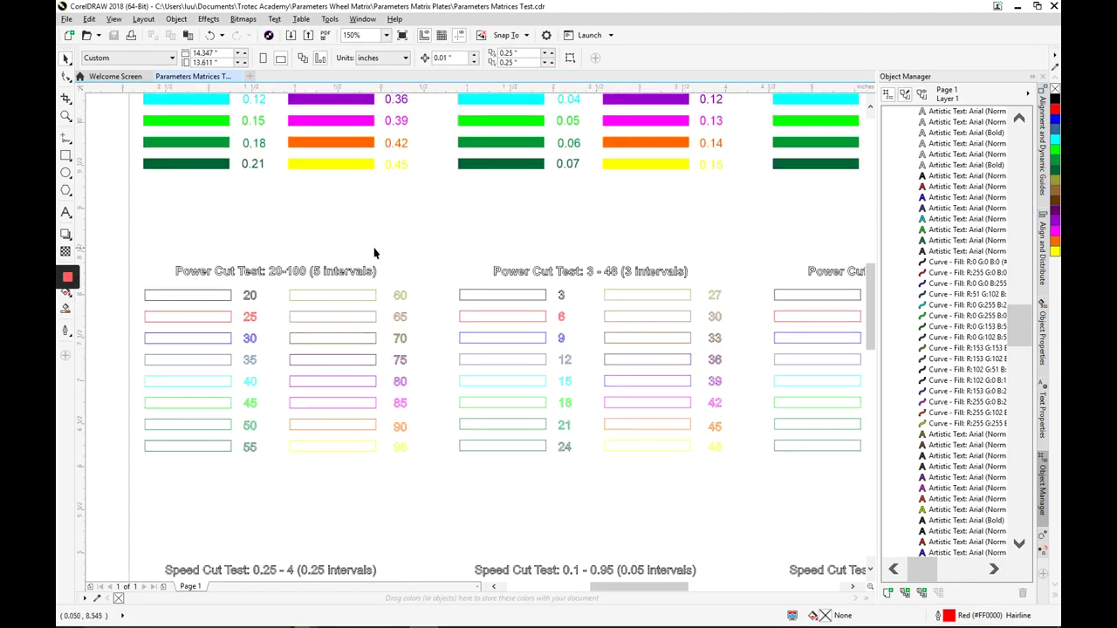
pyautogui.moveTo(733, 222); pyautogui.dragTo(503, 207, button='middle')
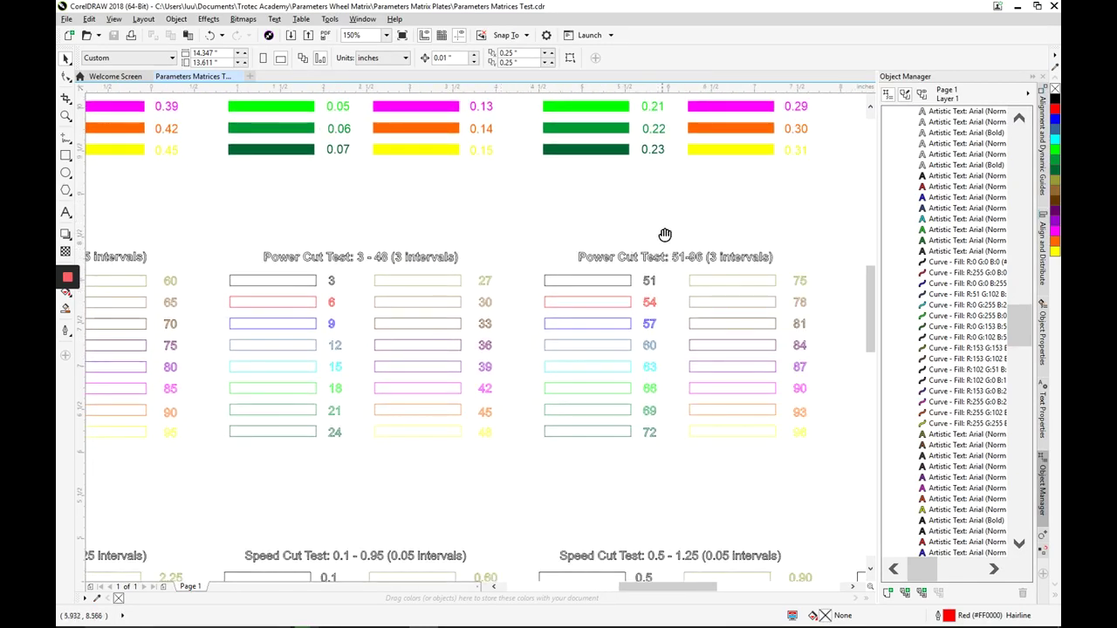
pyautogui.moveTo(666, 234); pyautogui.dragTo(604, 214, button='middle')
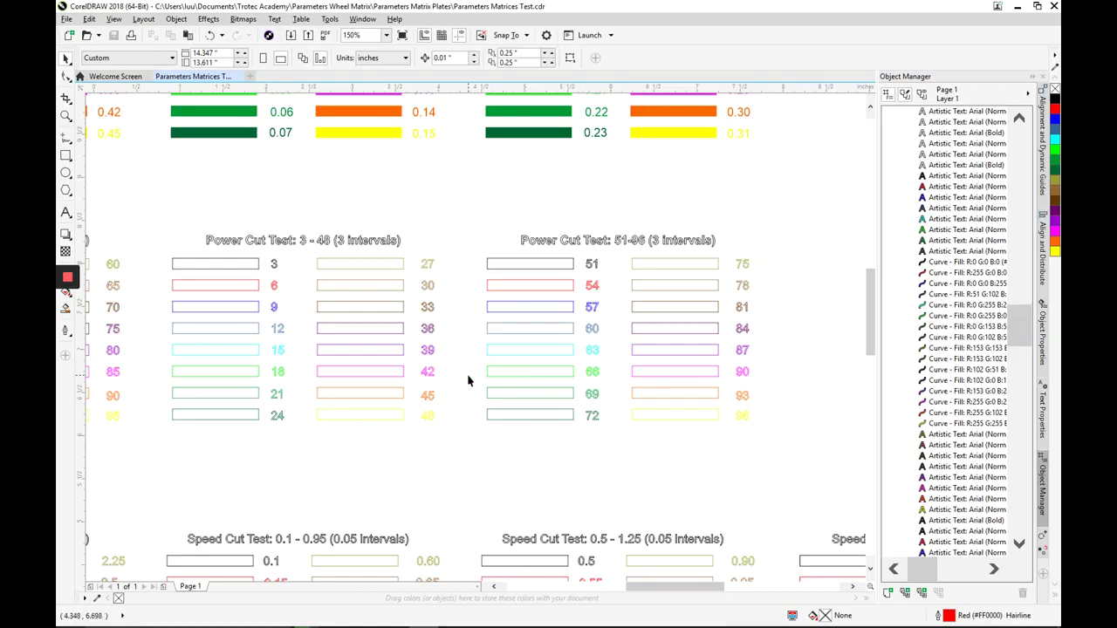
pyautogui.moveTo(464, 405); pyautogui.dragTo(675, 389, button='middle')
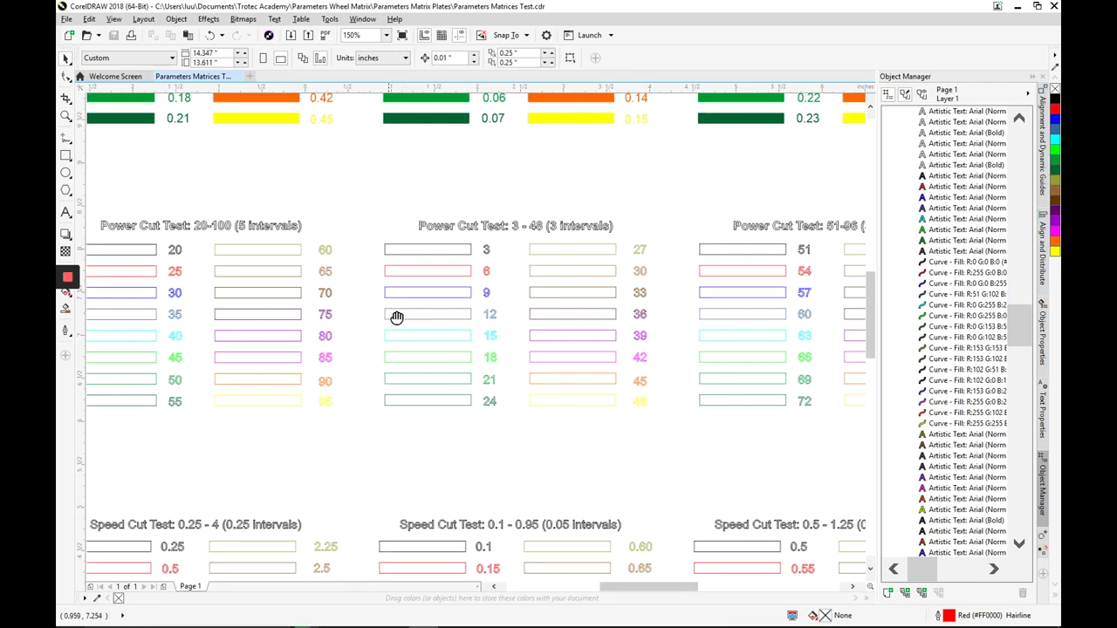
pyautogui.moveTo(393, 317); pyautogui.dragTo(522, 312, button='middle')
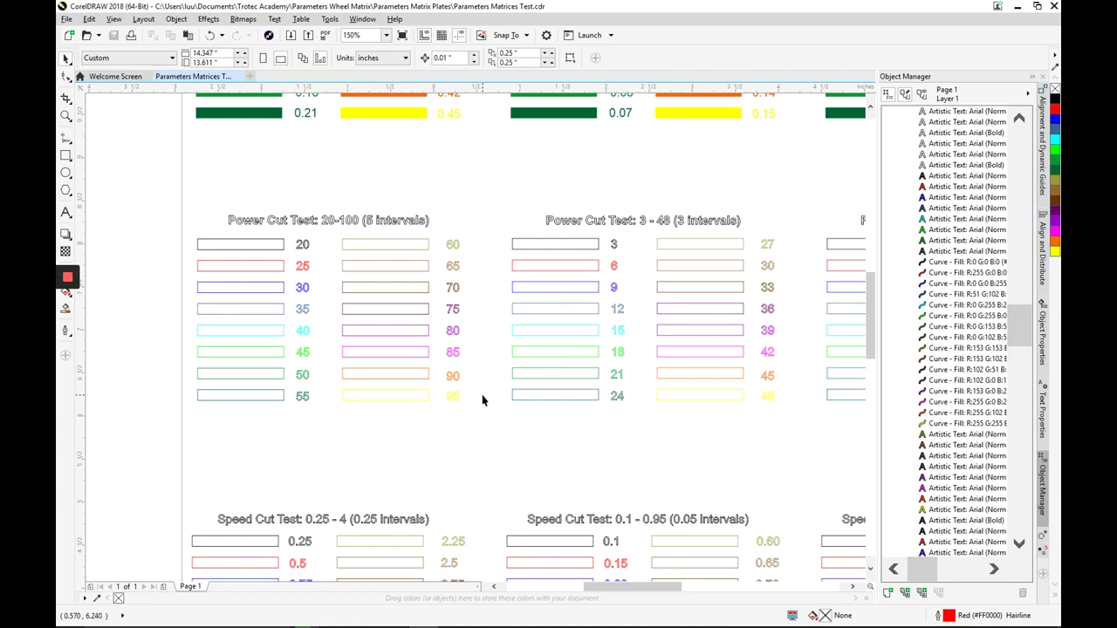
pyautogui.scroll(1, 485, 401)
pyautogui.scroll(-1, 611, 396)
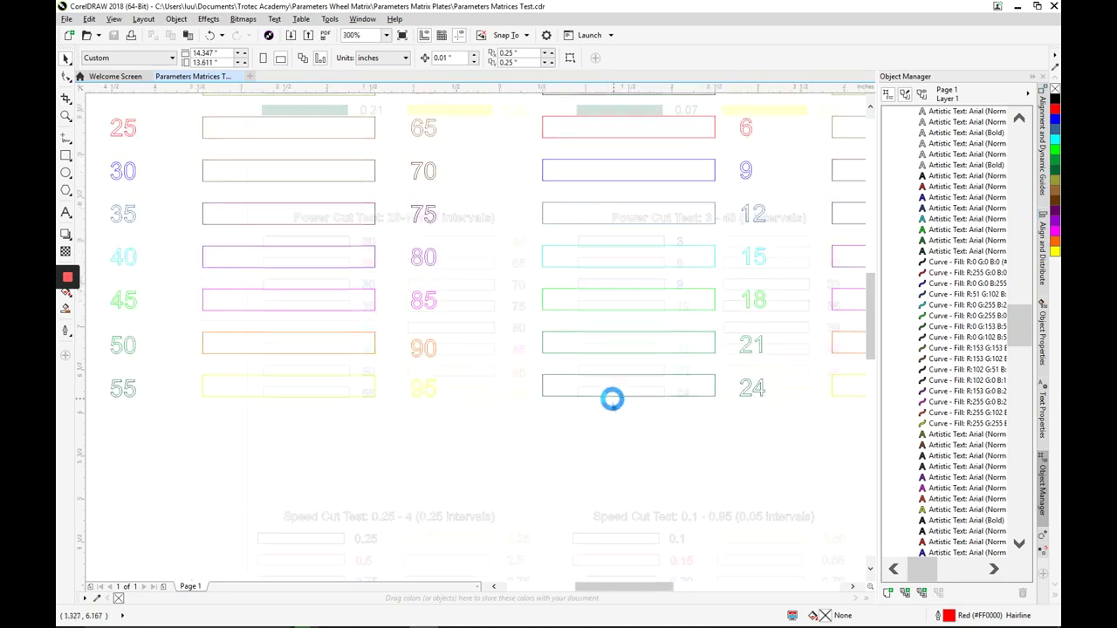
pyautogui.keyDown('ctrl'); pyautogui.hscroll(2, 611, 406); pyautogui.keyUp('ctrl')
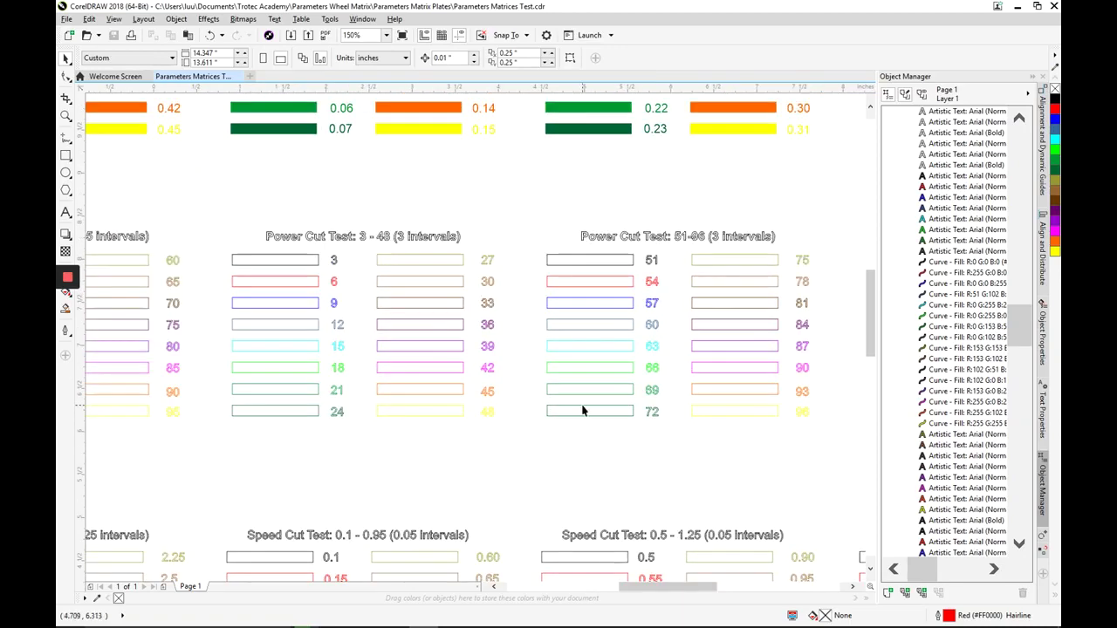
pyautogui.moveTo(358, 214); pyautogui.dragTo(689, 444)
pyautogui.hotkey('ctrl', 'g')
pyautogui.click(687, 446)
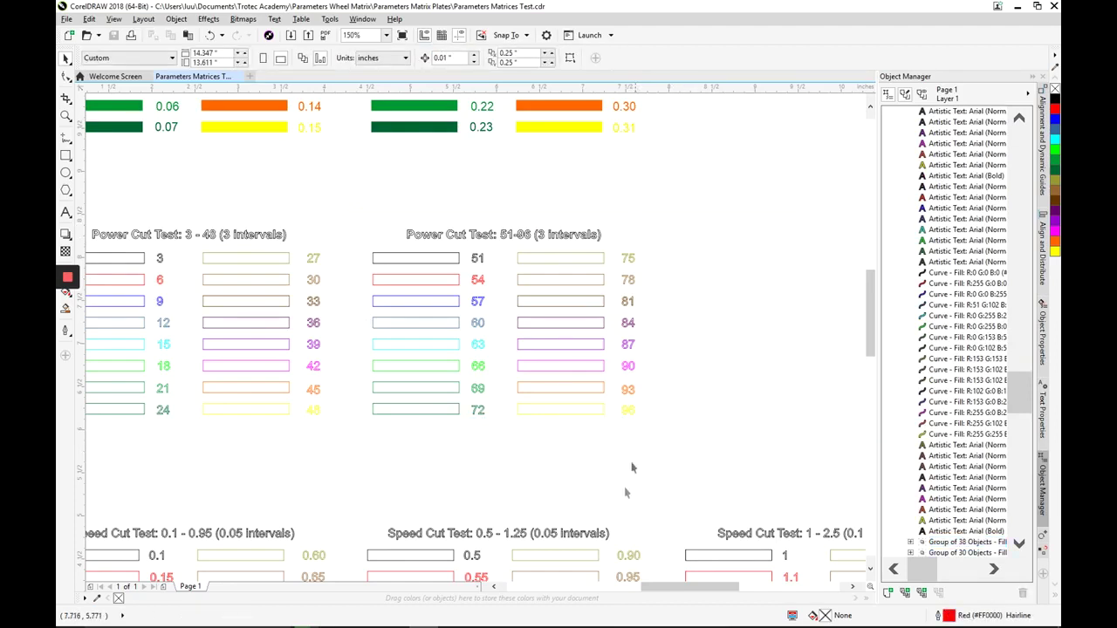
# Switch back to JobControl, collapse the Solid Wood group and create a material group named Matrices Test
pyautogui.moveTo(452, 625)
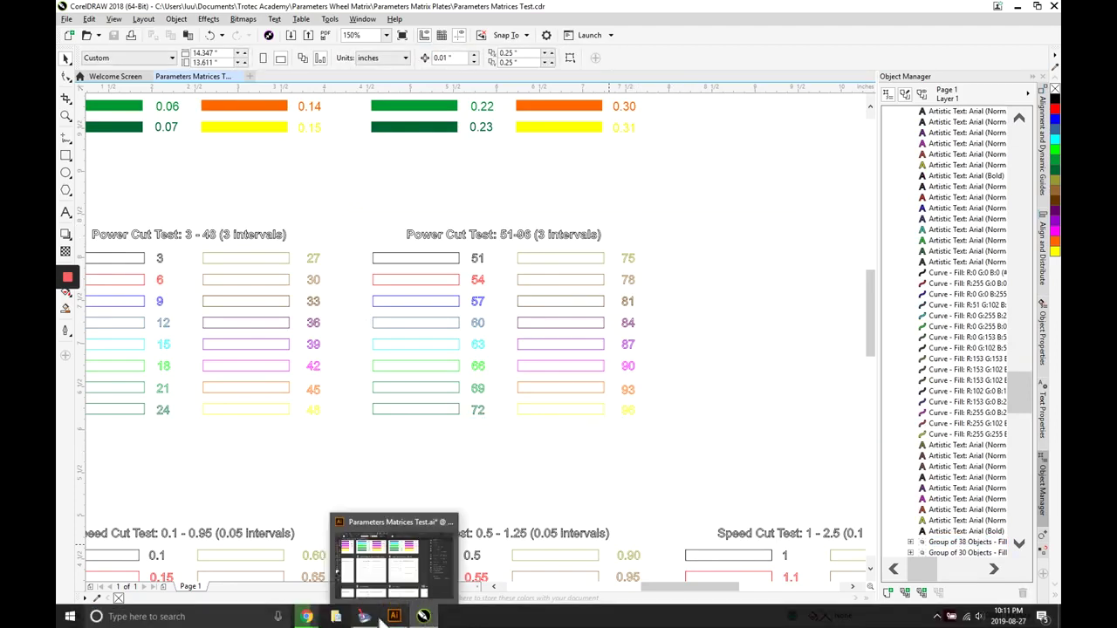
pyautogui.moveTo(371, 618)
pyautogui.click(371, 593)
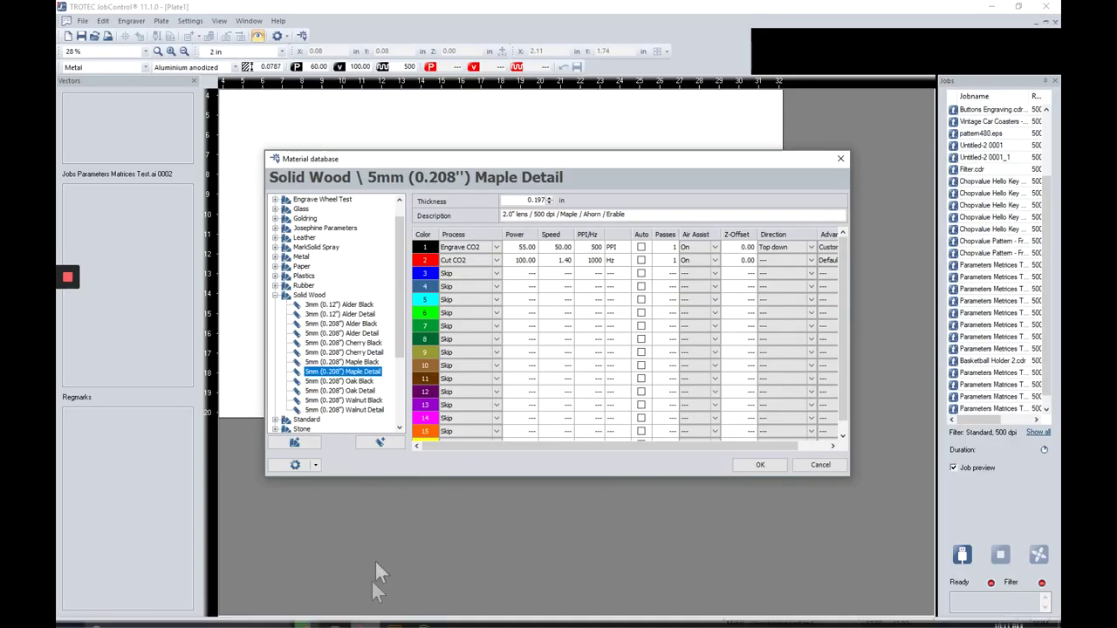
pyautogui.click(274, 297)
pyautogui.click(276, 304)
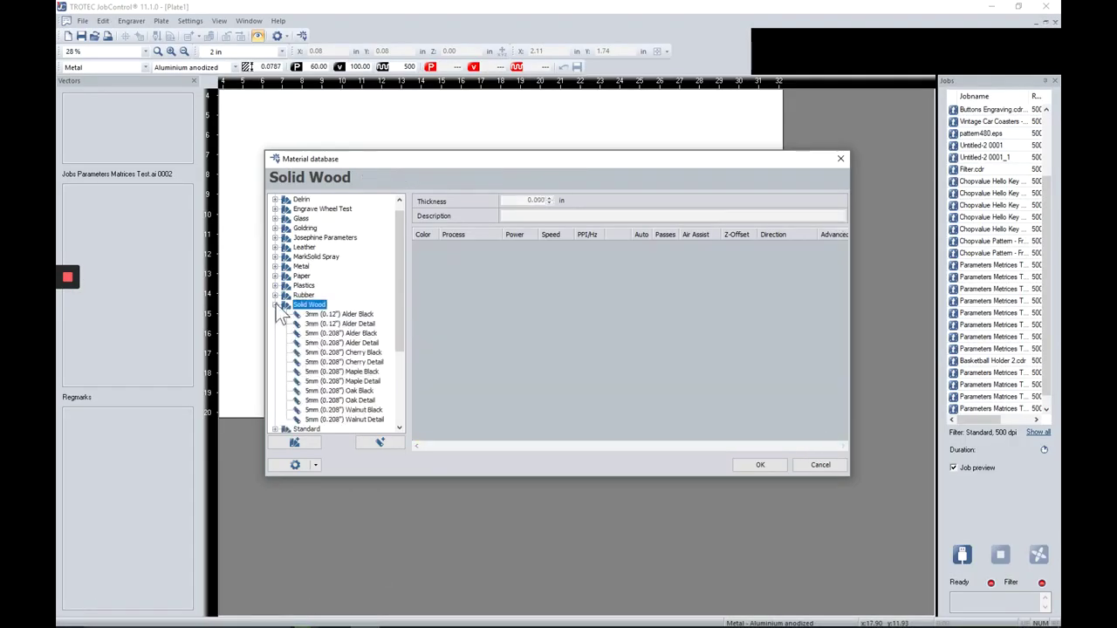
pyautogui.click(275, 304)
pyautogui.rightClick(304, 428)
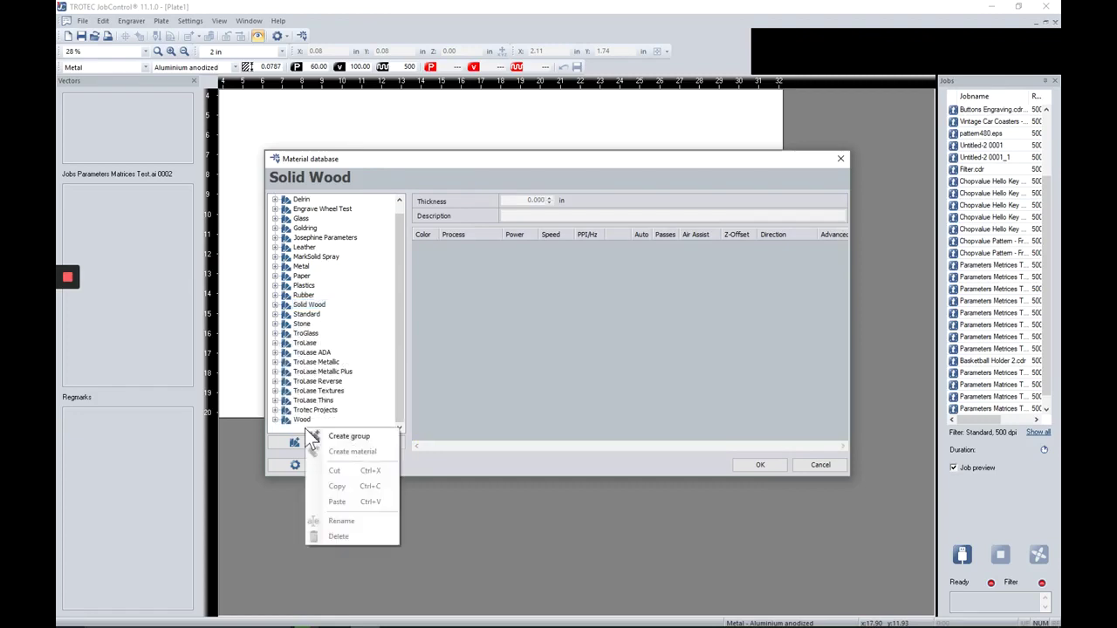
pyautogui.click(329, 436)
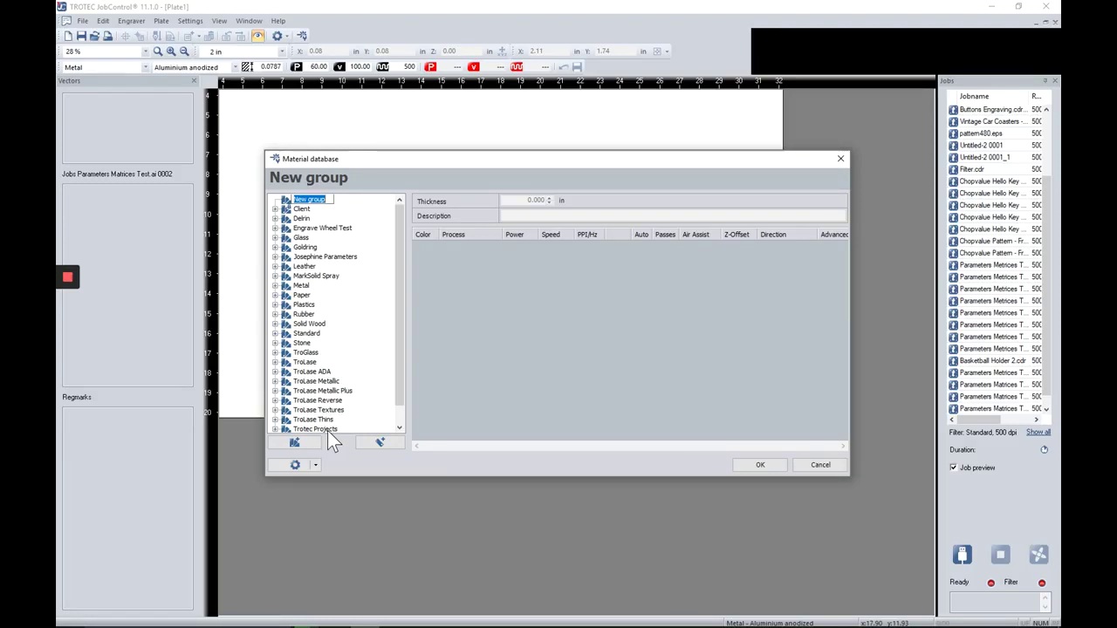
pyautogui.write('matrices Test')
pyautogui.press('Return')
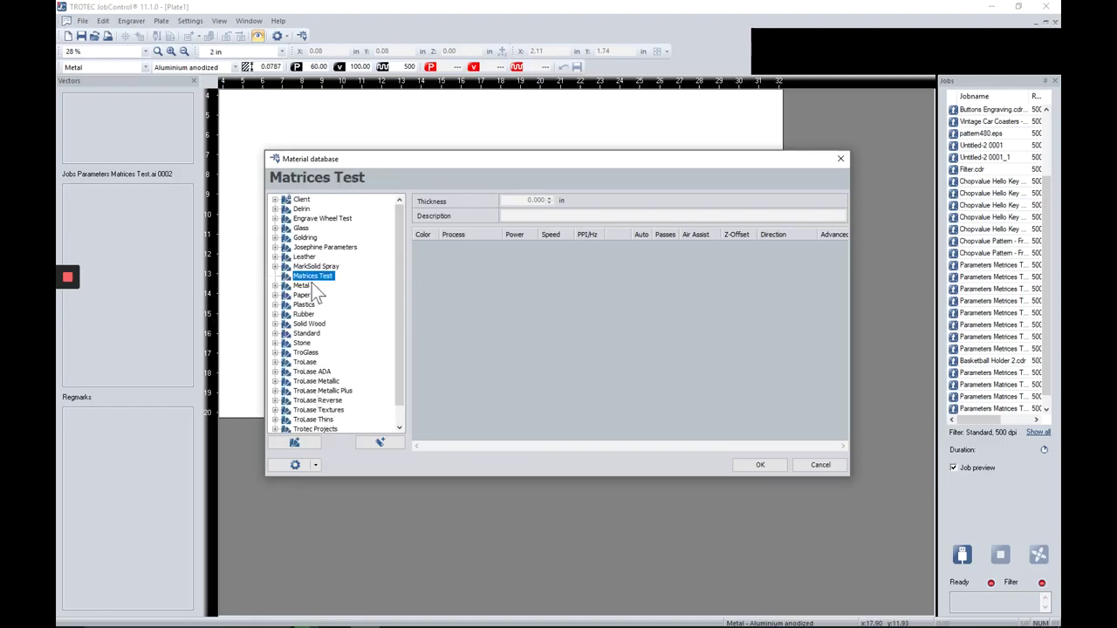
# Add a material named Cut Power Test 51-96 to the Matrices Test group
pyautogui.click(379, 441)
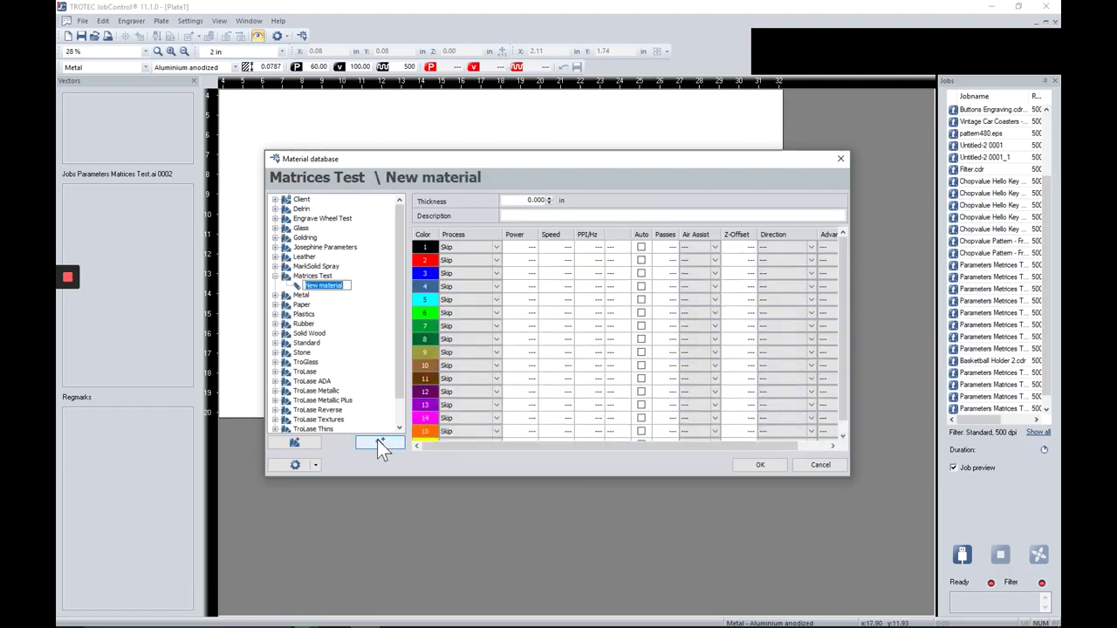
pyautogui.write('Cut Pawer Test 51-96')
pyautogui.press('Return')
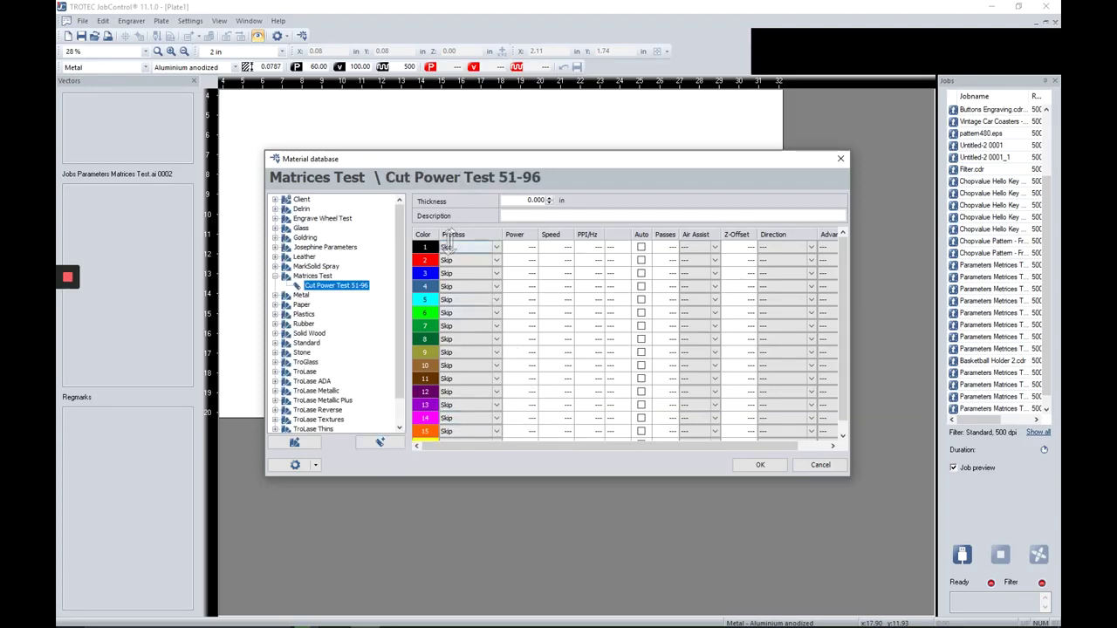
# Set the process of colors 1 to 5 in Cut Power Test 51-96 to Cut CO2
pyautogui.click(494, 273)
pyautogui.click(498, 247)
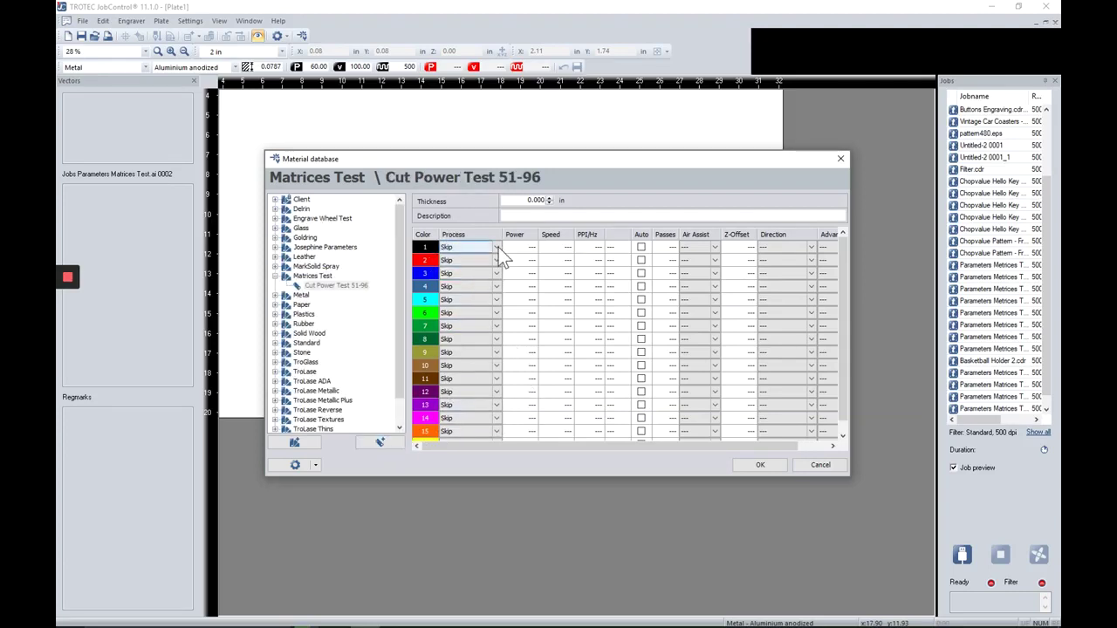
pyautogui.click(498, 247)
pyautogui.click(479, 273)
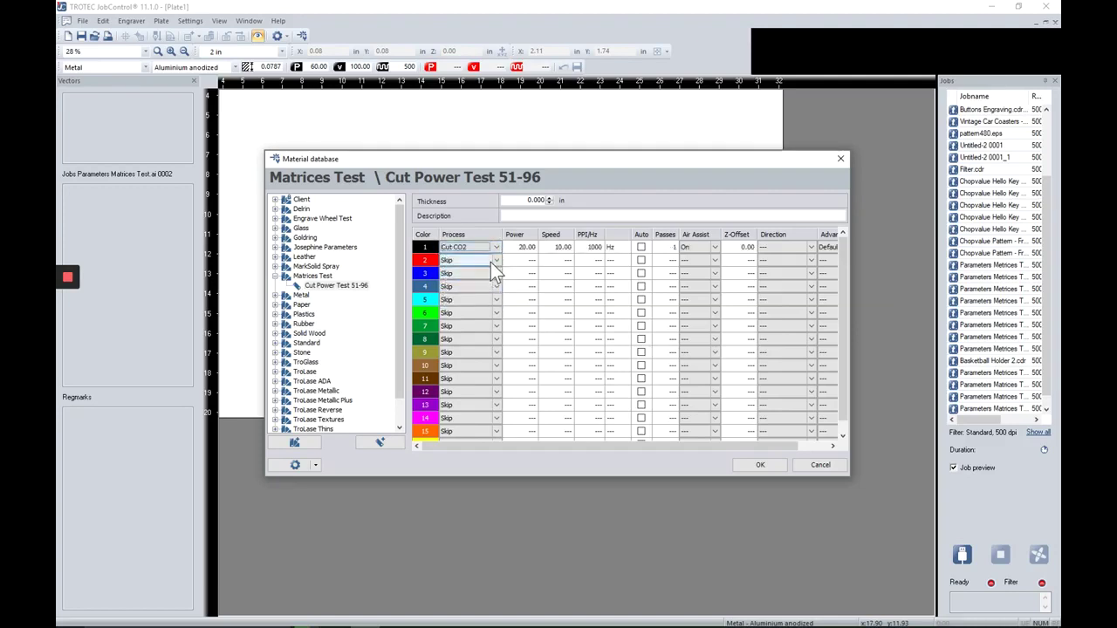
pyautogui.click(491, 261)
pyautogui.click(491, 261)
pyautogui.click(467, 289)
pyautogui.click(494, 275)
pyautogui.click(468, 298)
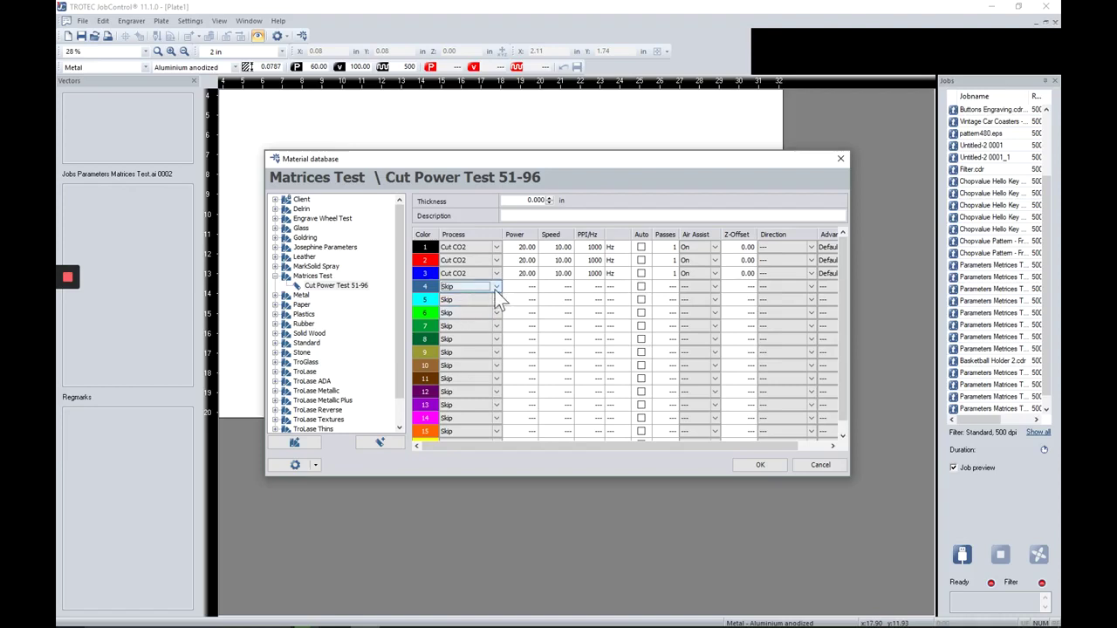
pyautogui.click(494, 286)
pyautogui.click(470, 309)
pyautogui.click(499, 299)
pyautogui.click(497, 301)
pyautogui.click(471, 324)
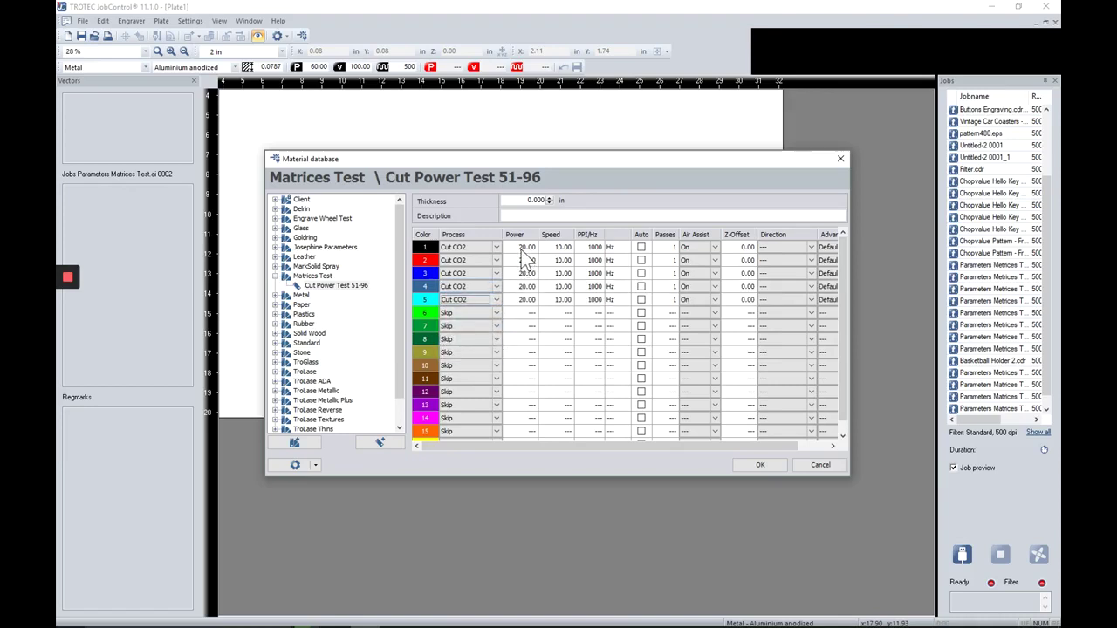
# Set the power of colors 1 to 5 to 51, 54, 57, 60 and 63
pyautogui.click(524, 248)
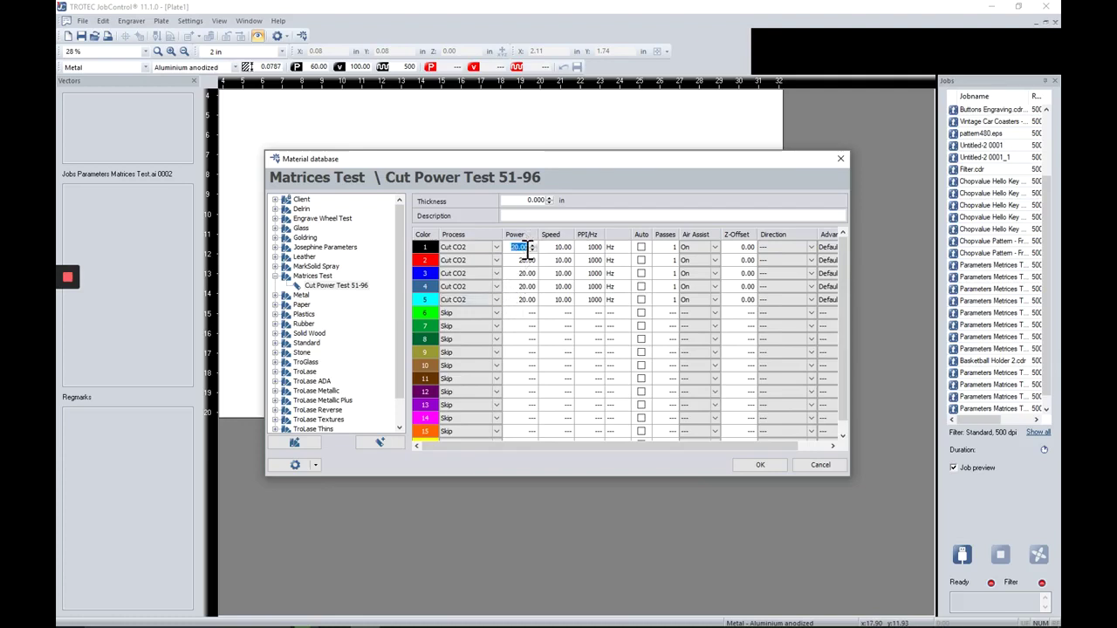
pyautogui.write('51')
pyautogui.press('Return')
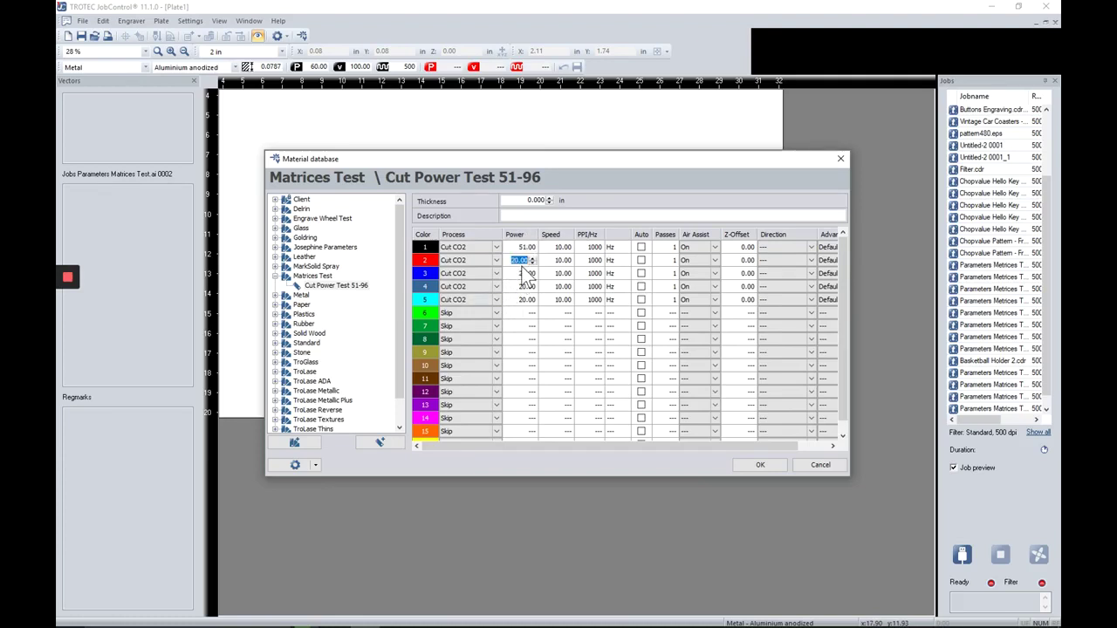
pyautogui.write('54')
pyautogui.press('Return')
pyautogui.write('57')
pyautogui.press('Return')
pyautogui.write('60')
pyautogui.press('Return')
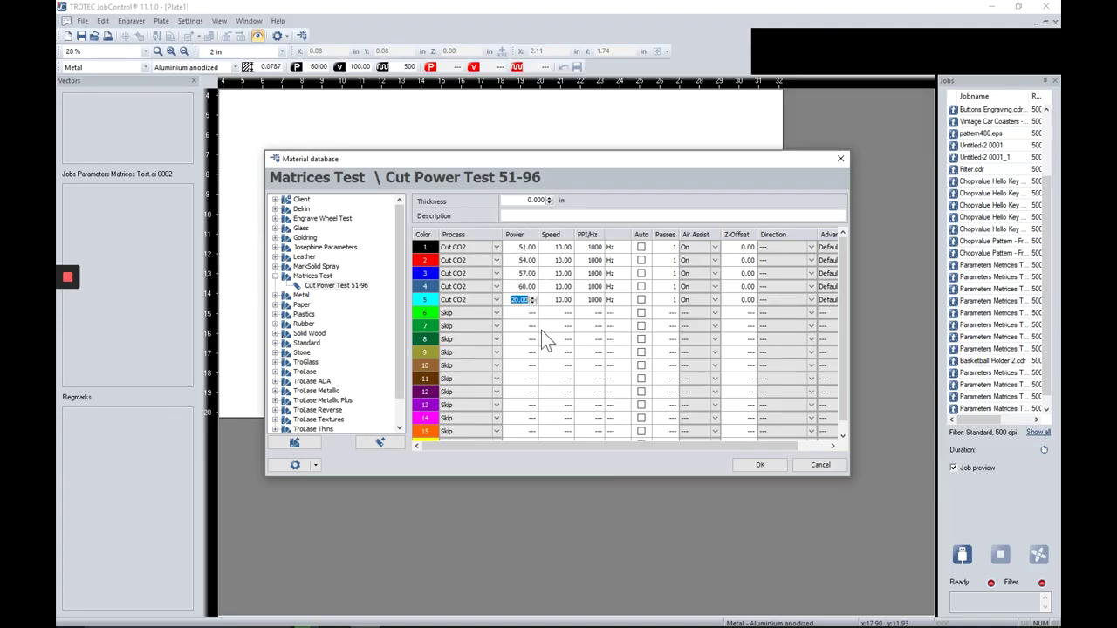
pyautogui.write('63')
# Set the speed of colors 1 to 5 to 1
pyautogui.click(563, 248)
pyautogui.write('1')
pyautogui.press('Return')
pyautogui.write('1')
pyautogui.press('Return')
pyautogui.write('1')
pyautogui.press('Return')
pyautogui.write('1')
pyautogui.press('Return')
pyautogui.write('1')
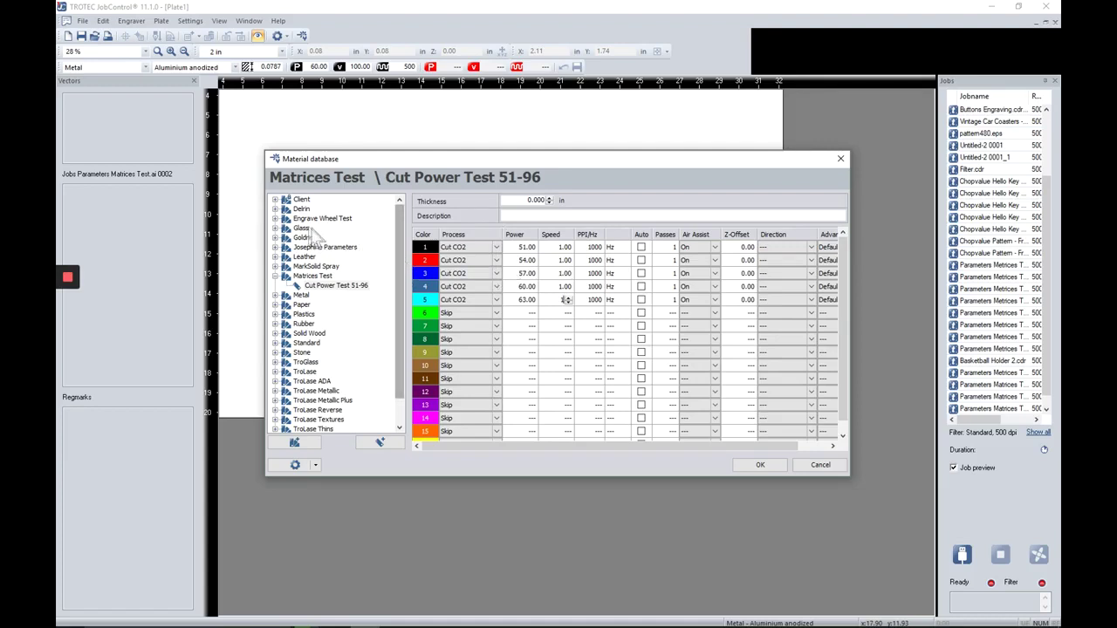
# Browse the cut power, cut speed and engrave power tests in the Engrave Wheel Test group and select its Cut Power Test 51-96 material
pyautogui.click(275, 218)
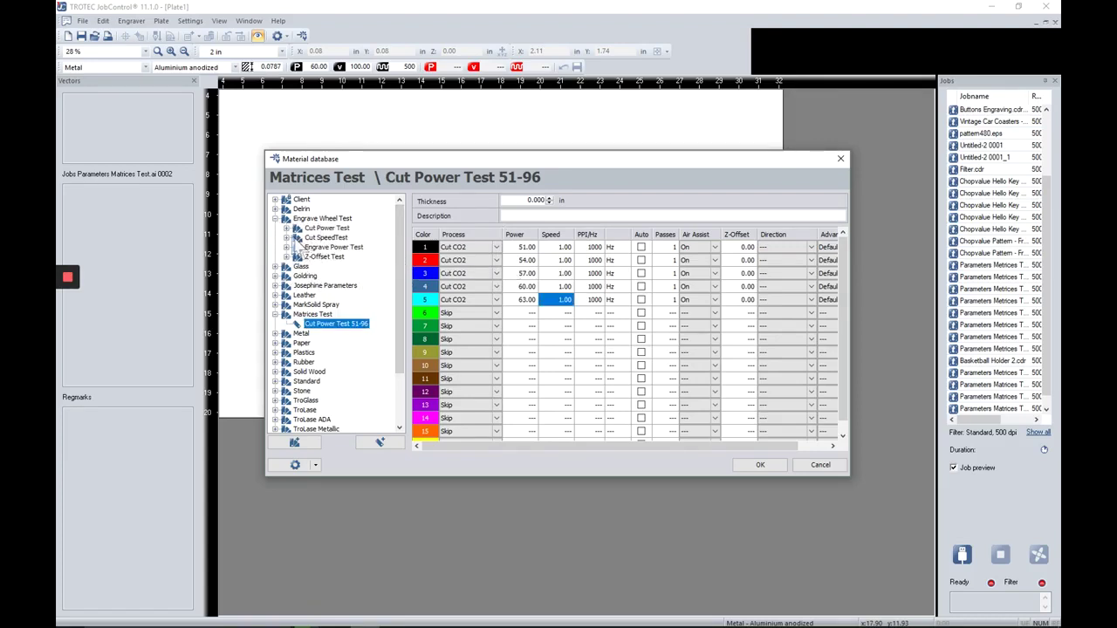
pyautogui.click(286, 228)
pyautogui.click(337, 257)
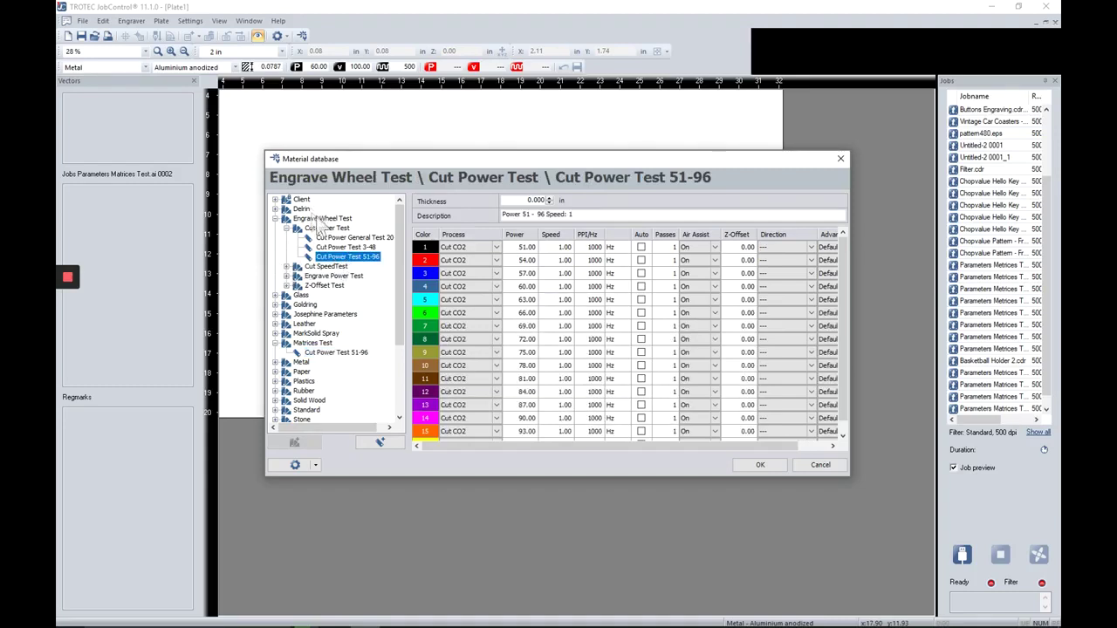
pyautogui.click(286, 267)
pyautogui.click(287, 315)
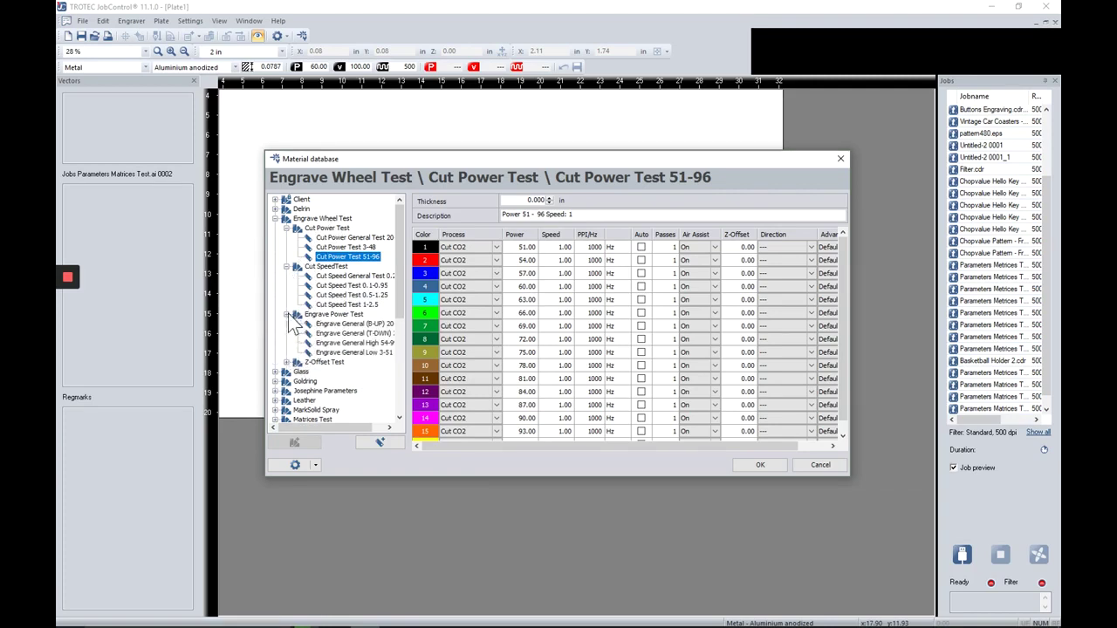
pyautogui.click(337, 247)
pyautogui.click(336, 238)
pyautogui.click(340, 248)
pyautogui.click(346, 257)
# Compare the material with the Power Cut Test: 51-96 matrix in CorelDRAW, return to JobControl and confirm the material database
pyautogui.hotkey('alt', 'Tab')
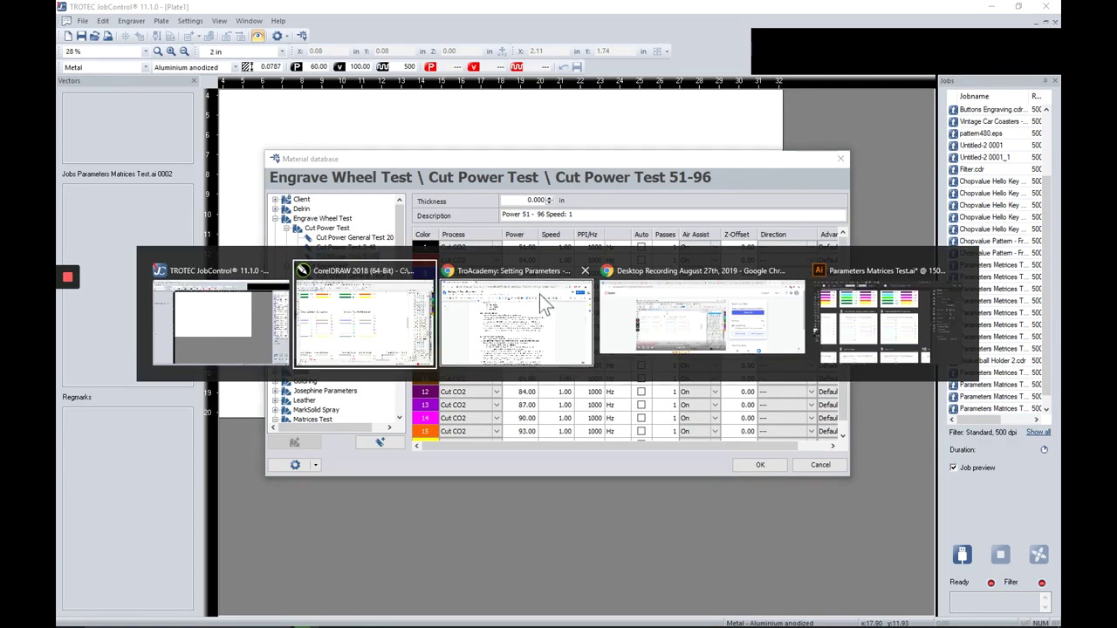
pyautogui.click(405, 312)
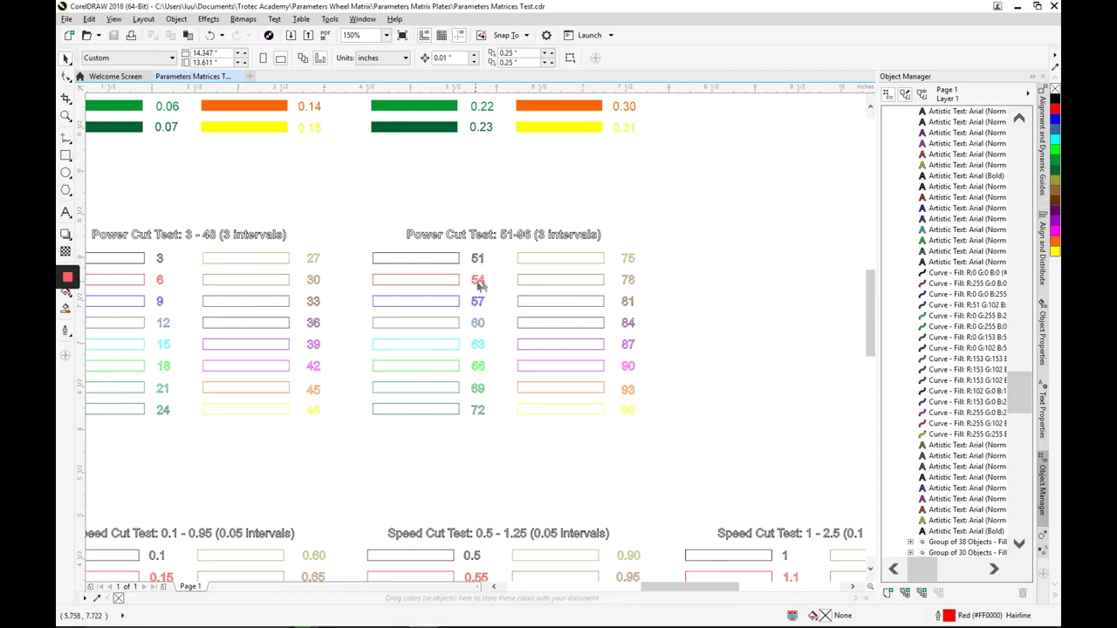
pyautogui.hotkey('alt', 'Tab')
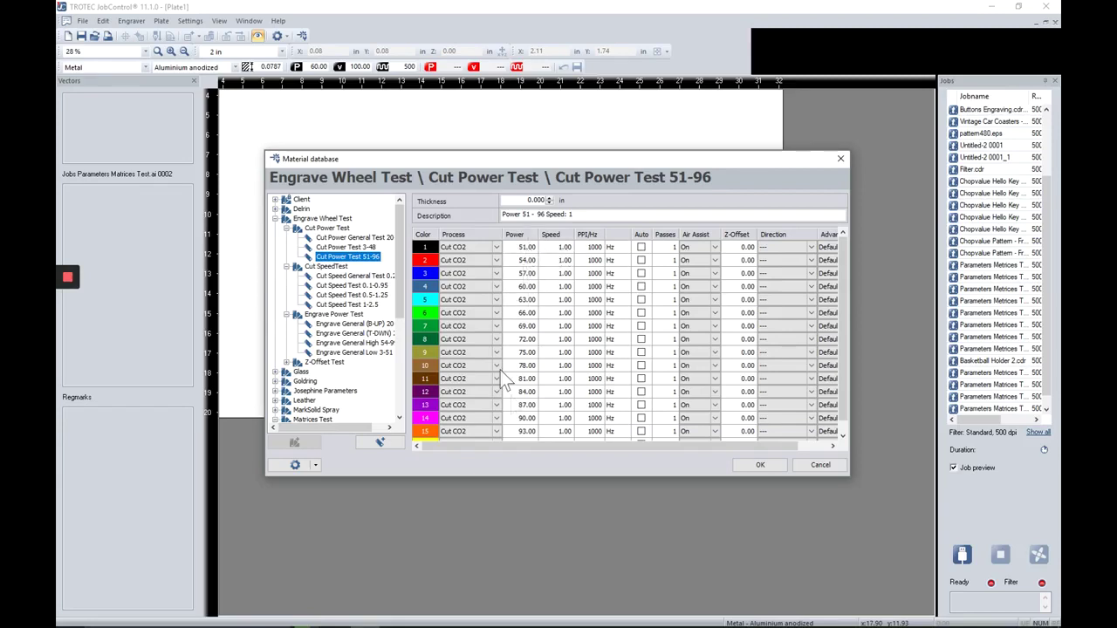
pyautogui.click(756, 466)
# Switch to CorelDRAW and select the Power Cut Test: 51-96 matrix group
pyautogui.hotkey('alt', 'Tab')
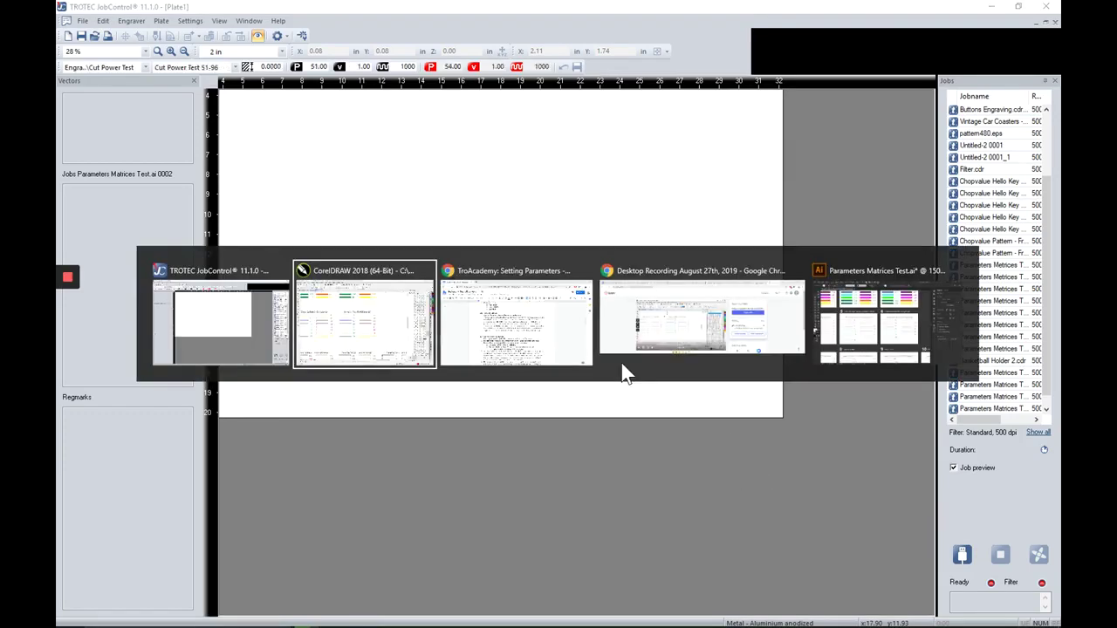
pyautogui.click(353, 345)
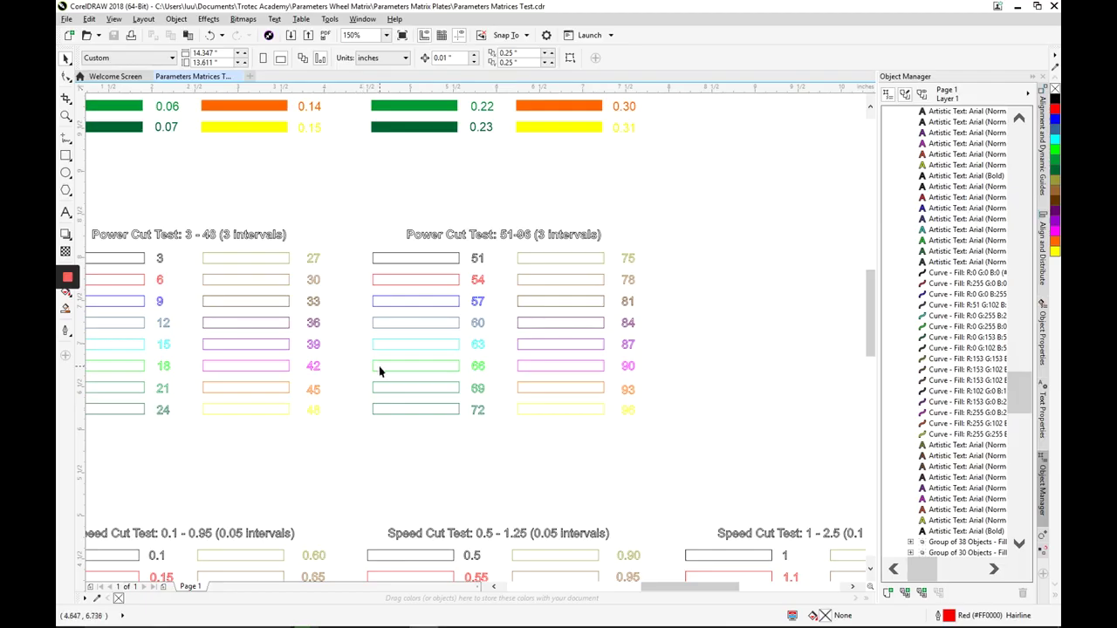
pyautogui.scroll(-5, 374, 280)
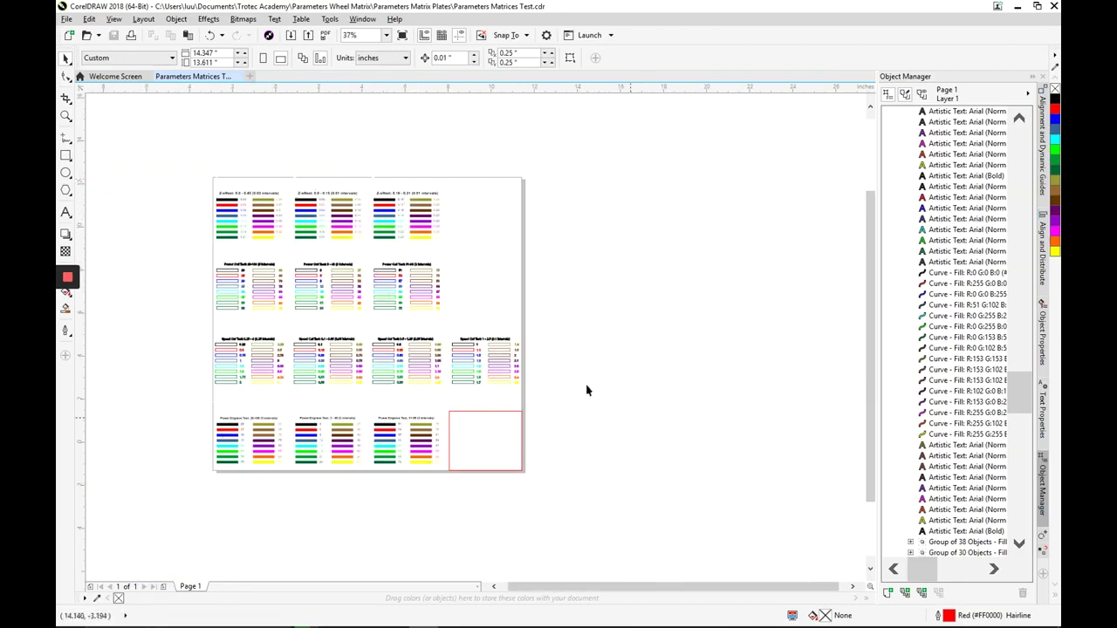
pyautogui.scroll(3, 267, 280)
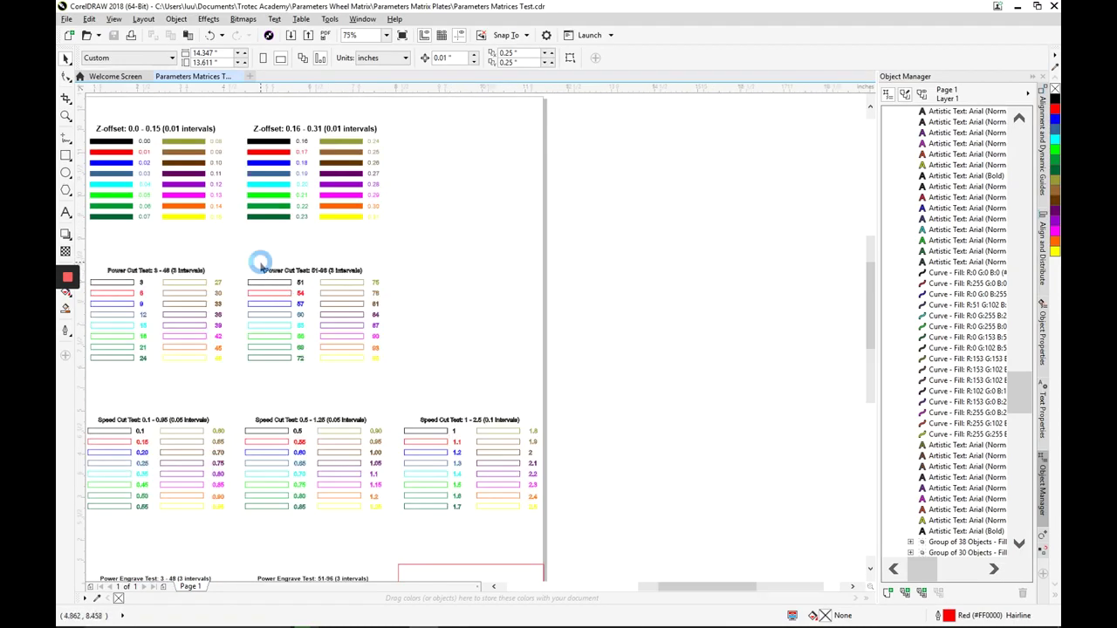
pyautogui.scroll(1, 276, 285)
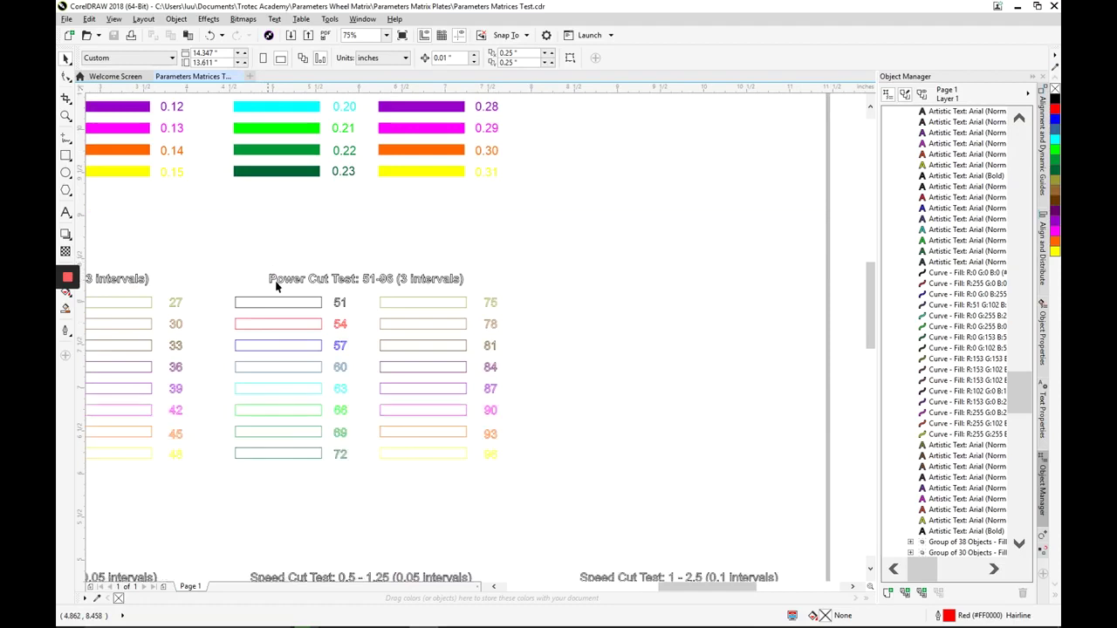
pyautogui.click(305, 320)
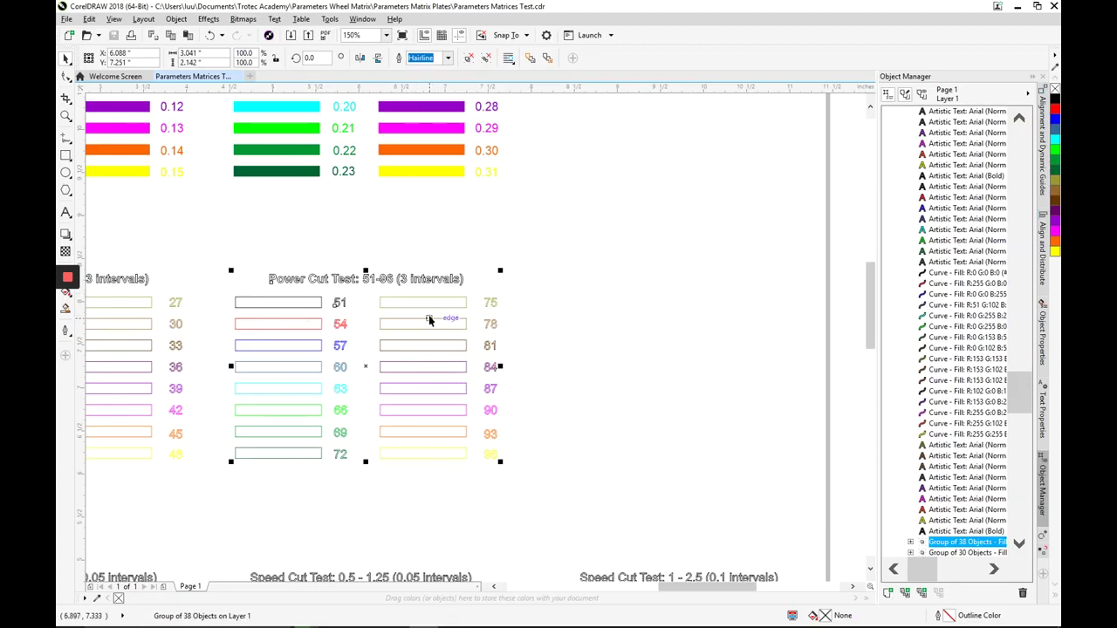
# Open the print settings for the document and the preferences of the Trotec Engraver v11.1.0 printer
pyautogui.click(66, 20)
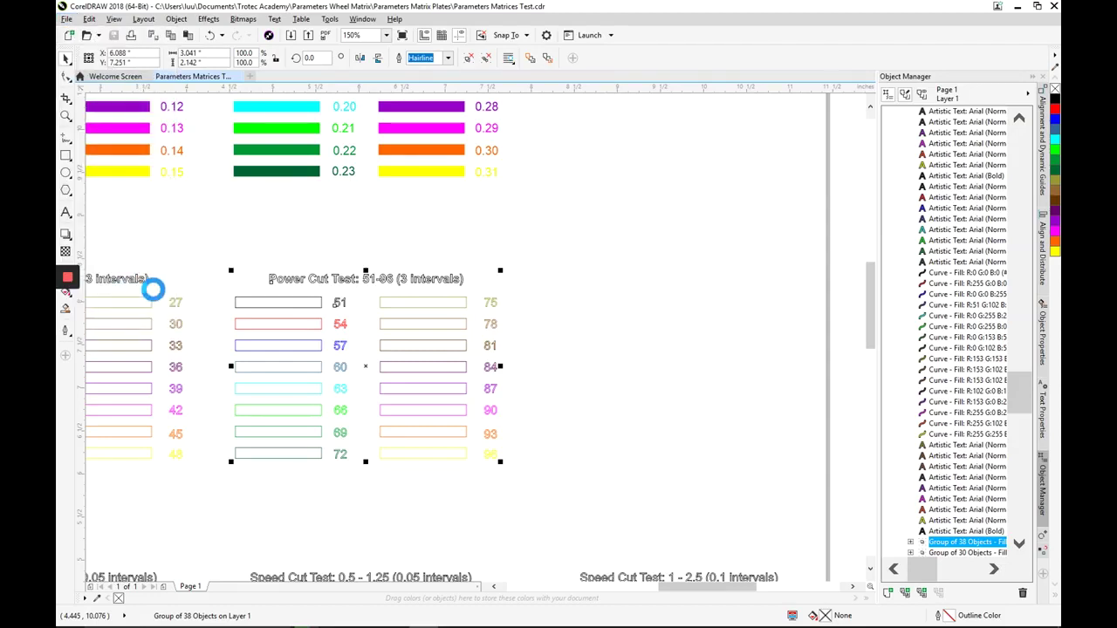
pyautogui.hotkey('ctrl', 'p')
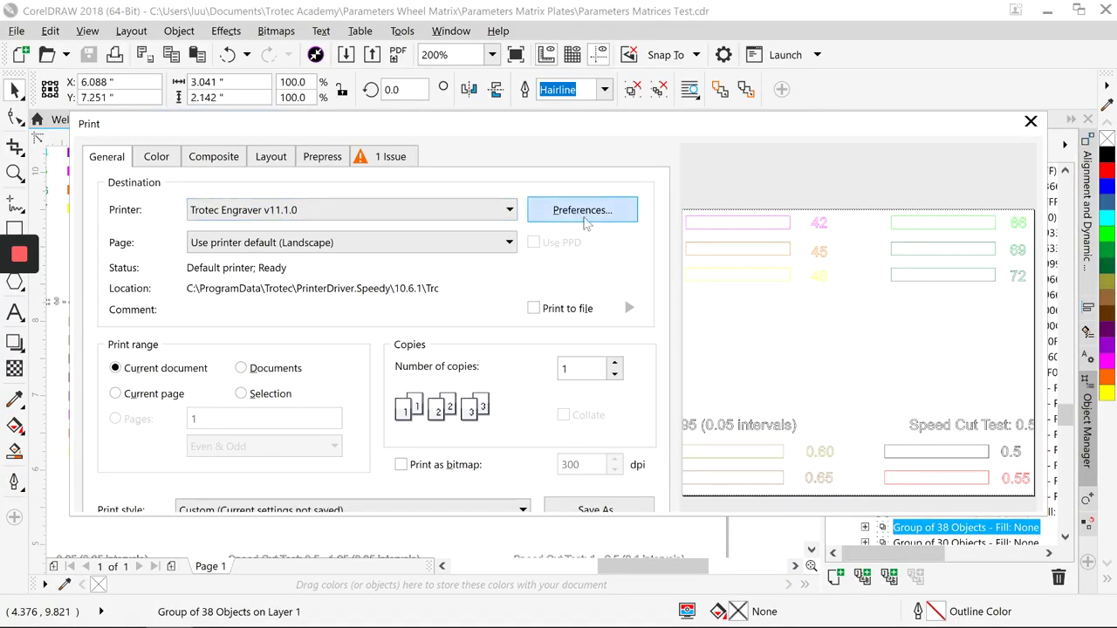
pyautogui.click(582, 211)
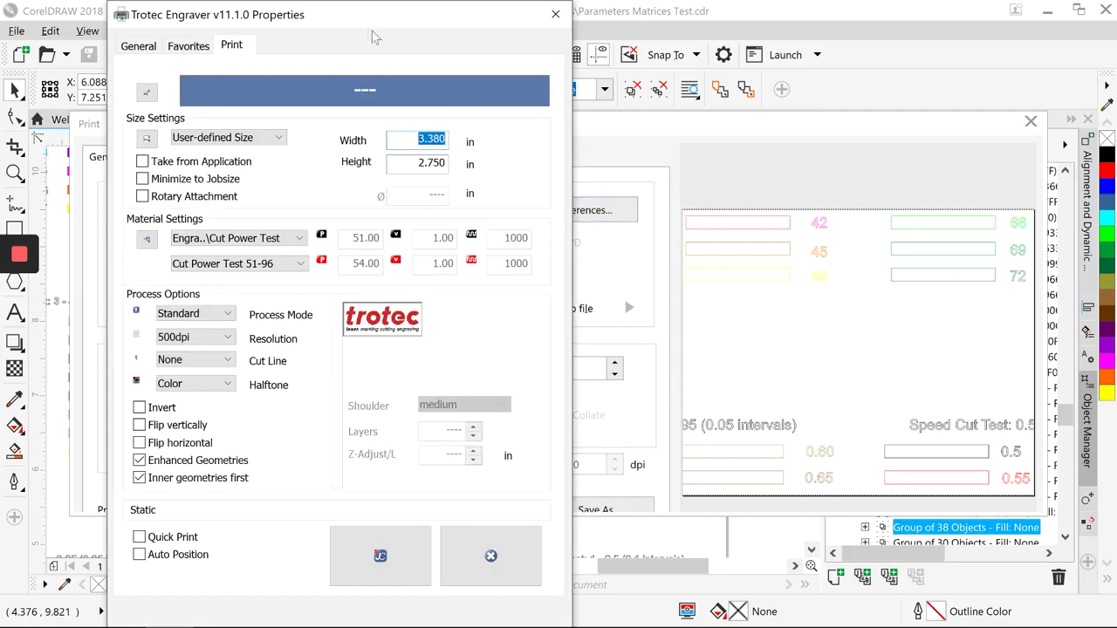
pyautogui.moveTo(365, 27); pyautogui.dragTo(544, 50)
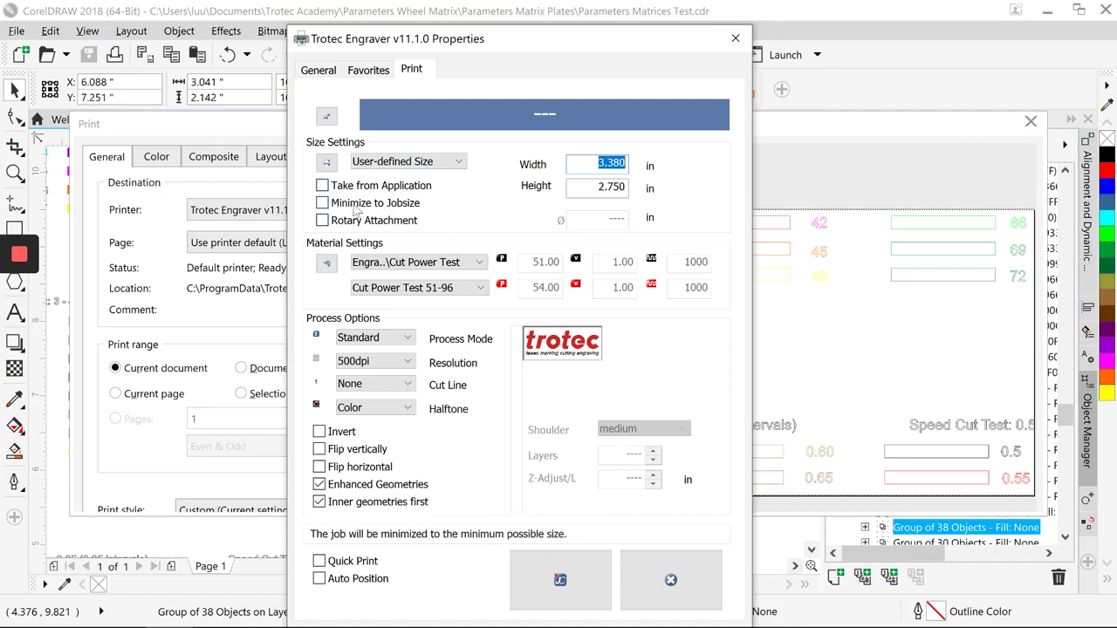
# Open the engraver's material database on Cut Power Test 51-96 and widen the window and the Process column
pyautogui.click(329, 264)
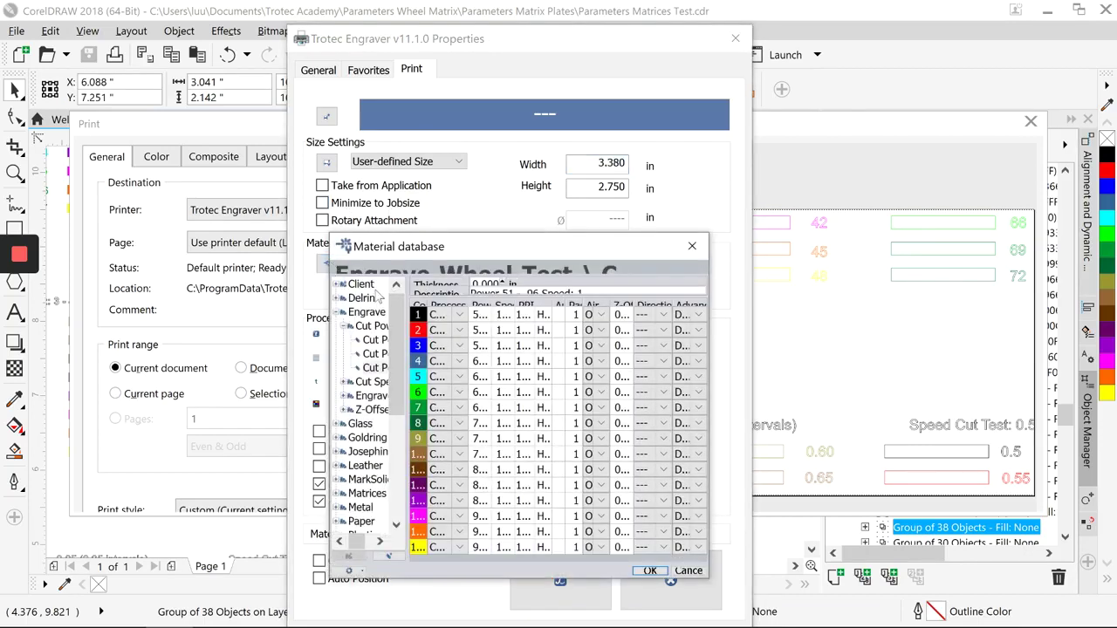
pyautogui.click(374, 368)
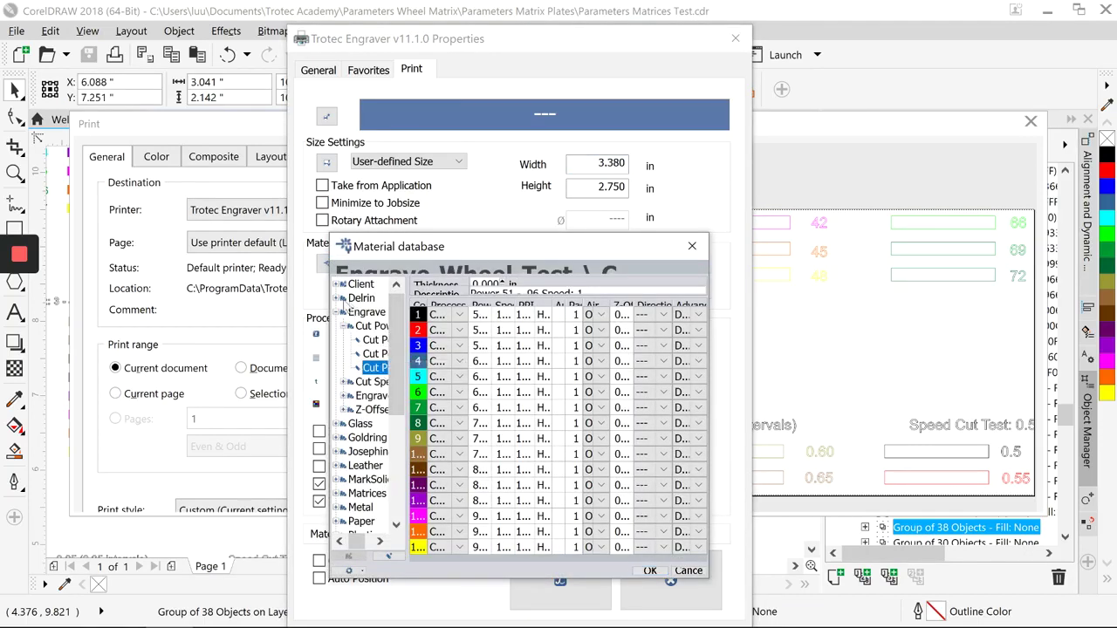
pyautogui.moveTo(331, 305); pyautogui.dragTo(224, 306)
pyautogui.moveTo(302, 349); pyautogui.dragTo(326, 349)
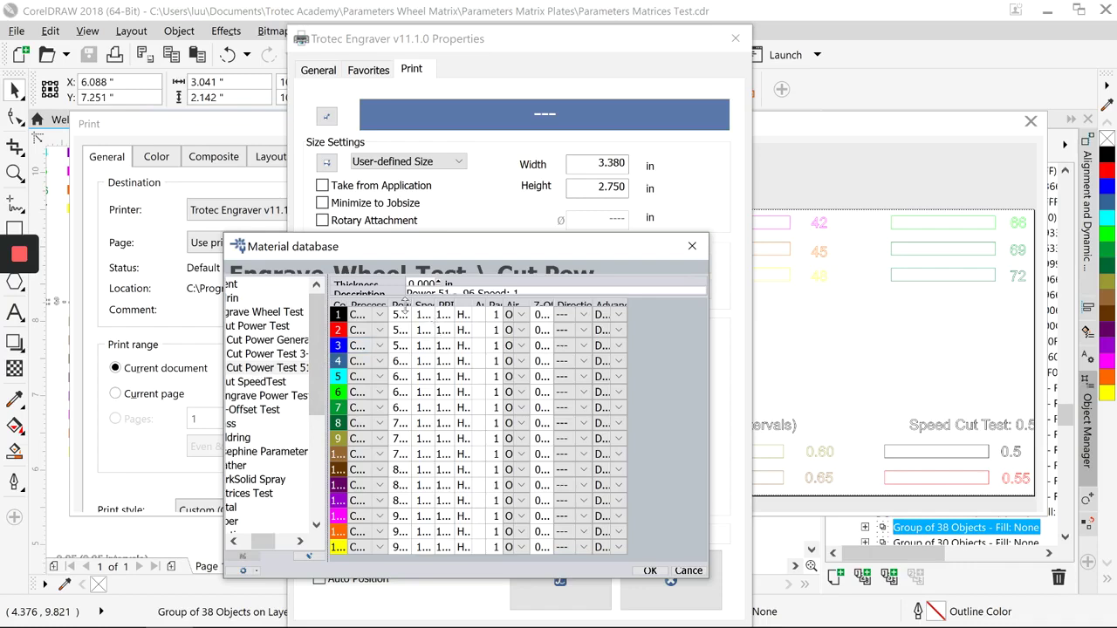
pyautogui.moveTo(384, 301); pyautogui.dragTo(450, 301)
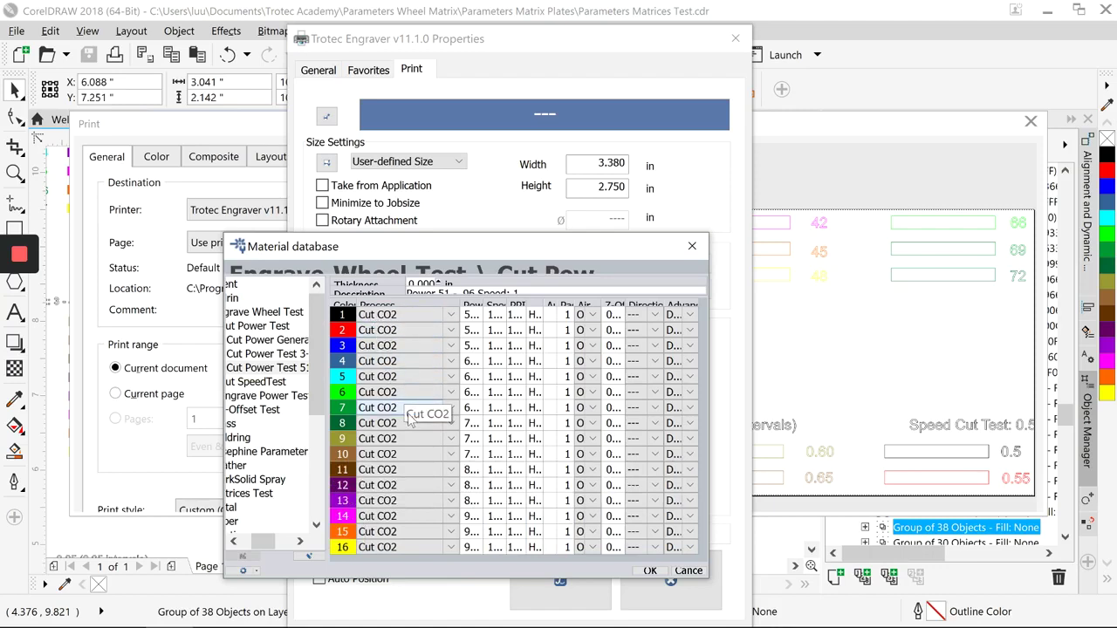
# Check the first Engrave General material in Engrave Power Test, then reselect Cut Power Test 51-96 and apply it
pyautogui.click(262, 396)
pyautogui.click(264, 410)
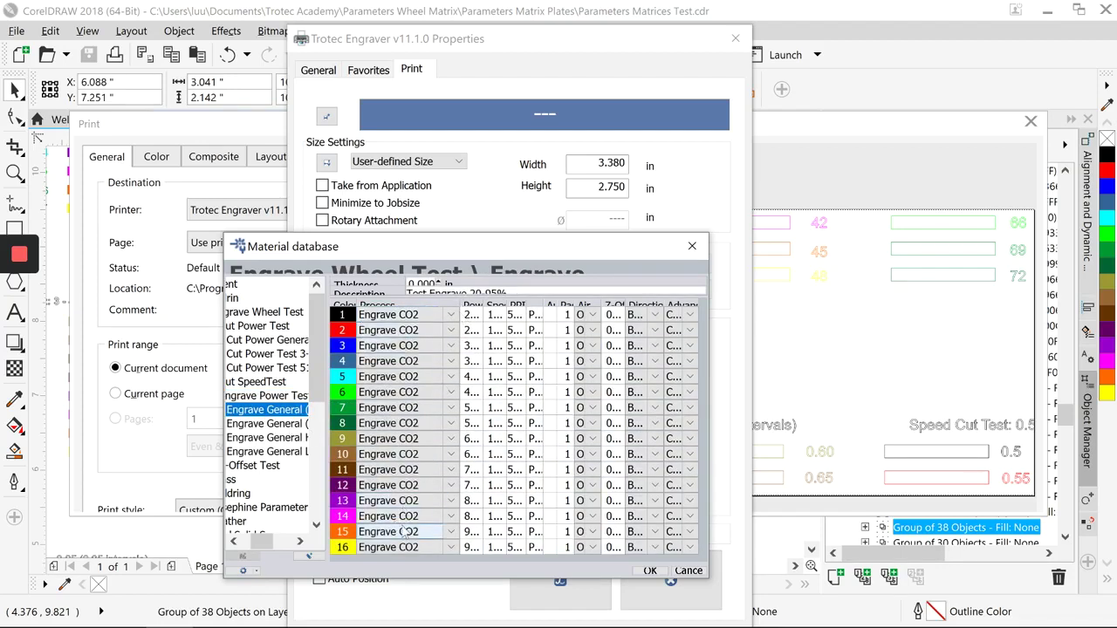
pyautogui.click(266, 367)
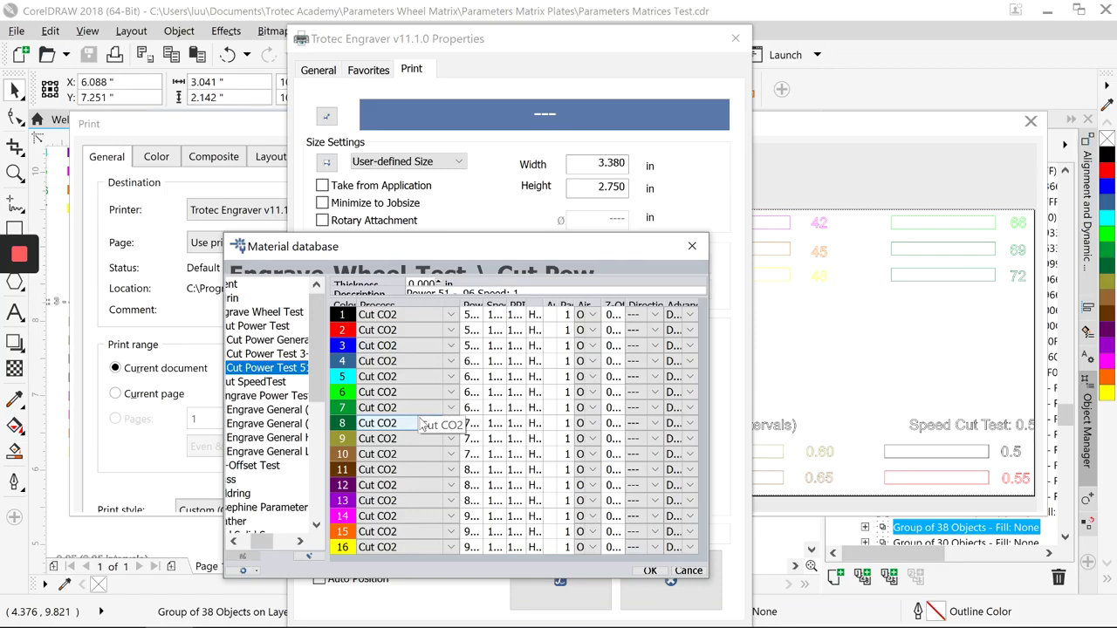
pyautogui.click(647, 571)
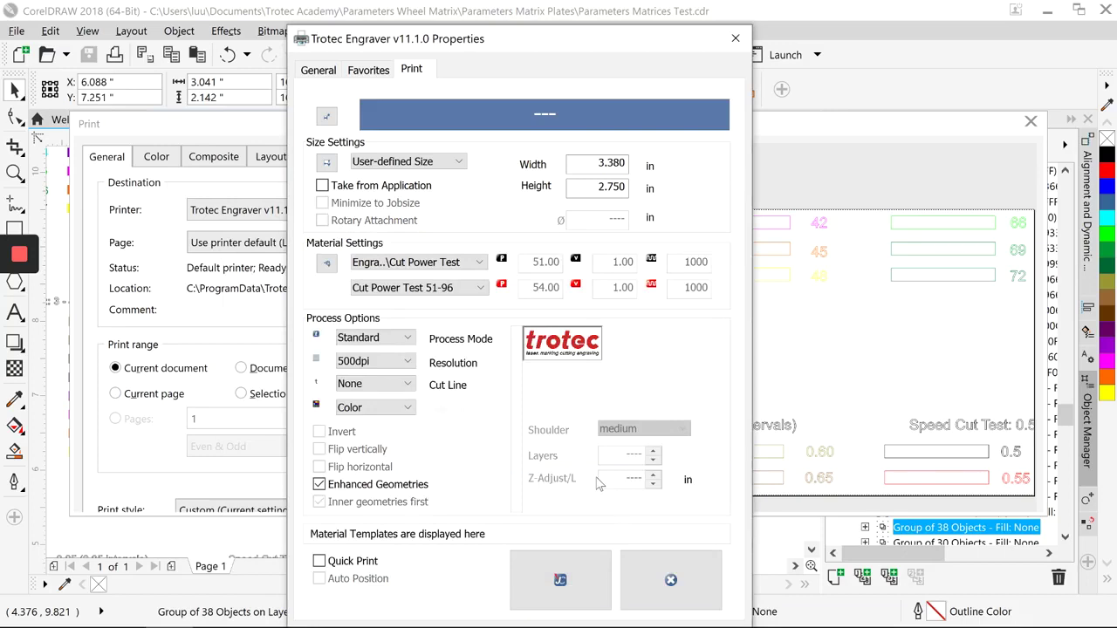
# Keep the process mode at Standard and accept the engraver preferences
pyautogui.click(408, 338)
pyautogui.click(365, 351)
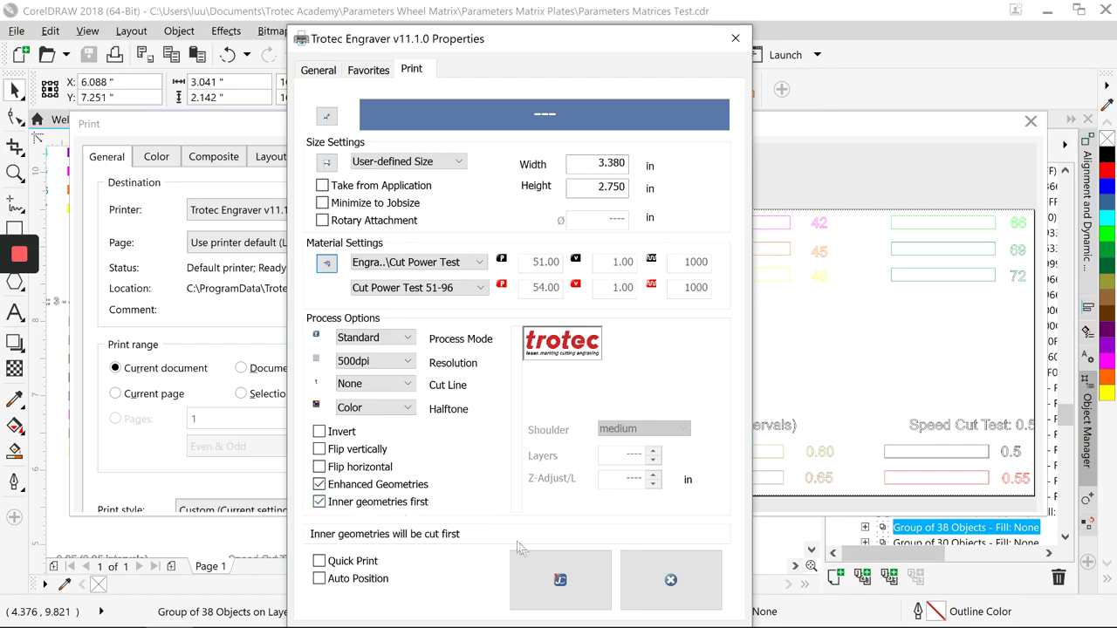
pyautogui.click(536, 578)
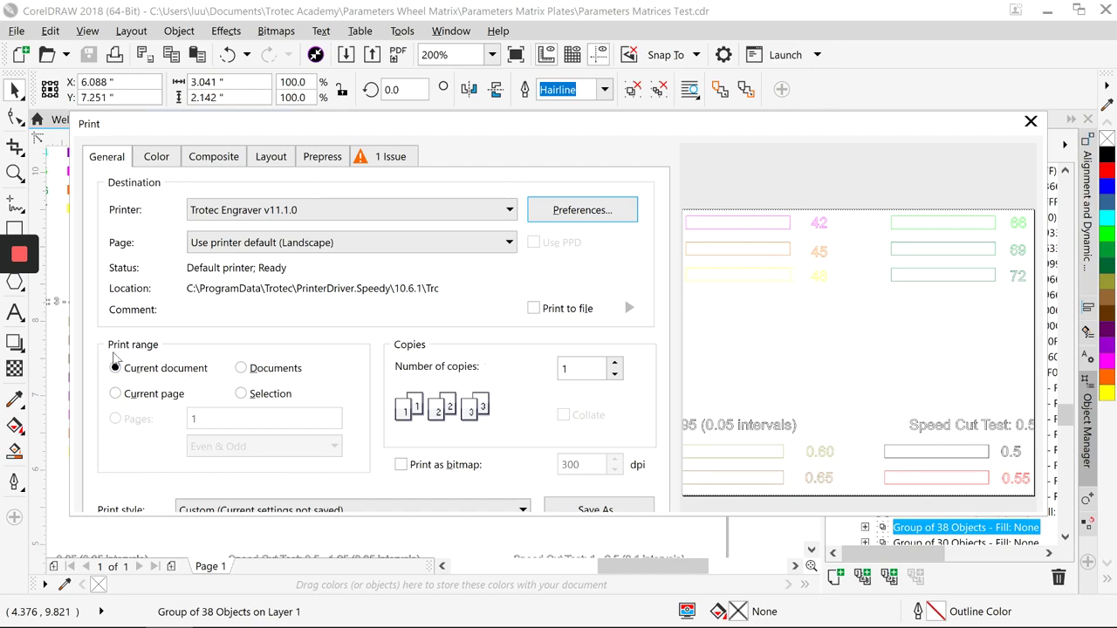
# Print only the selected Power Cut Test 51-96 matrix, repositioned to the center of the page, to the Trotec Engraver
pyautogui.click(243, 394)
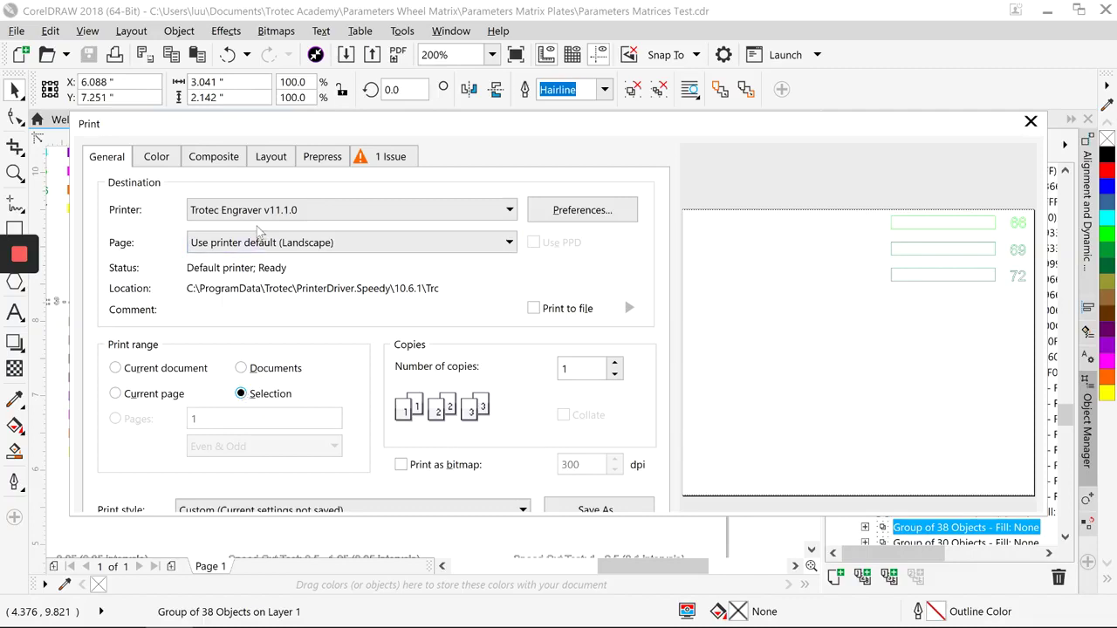
pyautogui.click(271, 156)
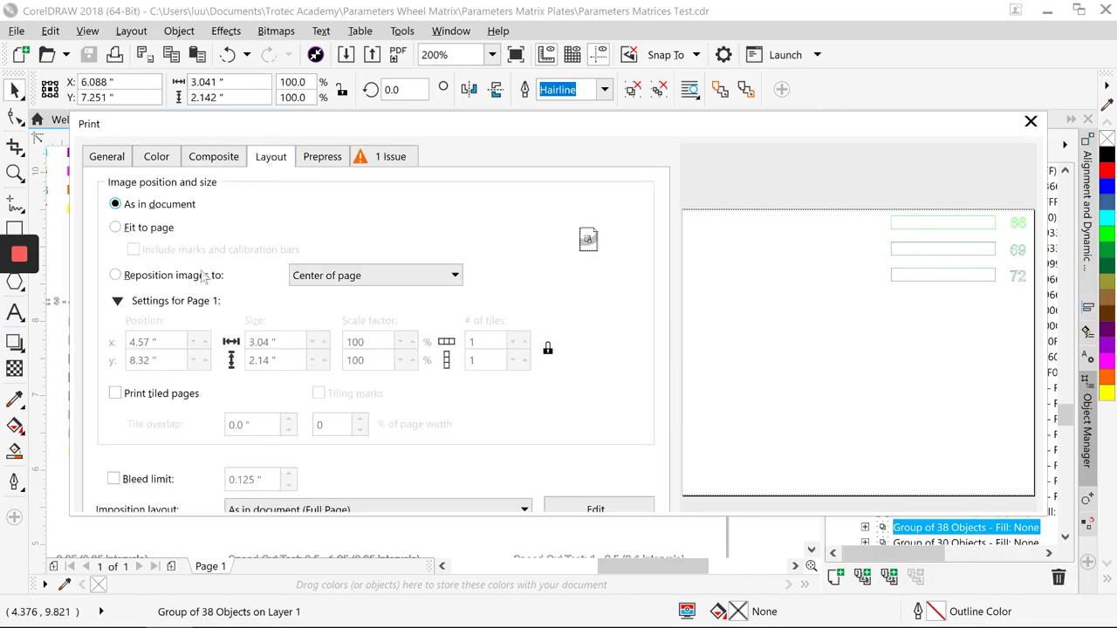
pyautogui.click(116, 275)
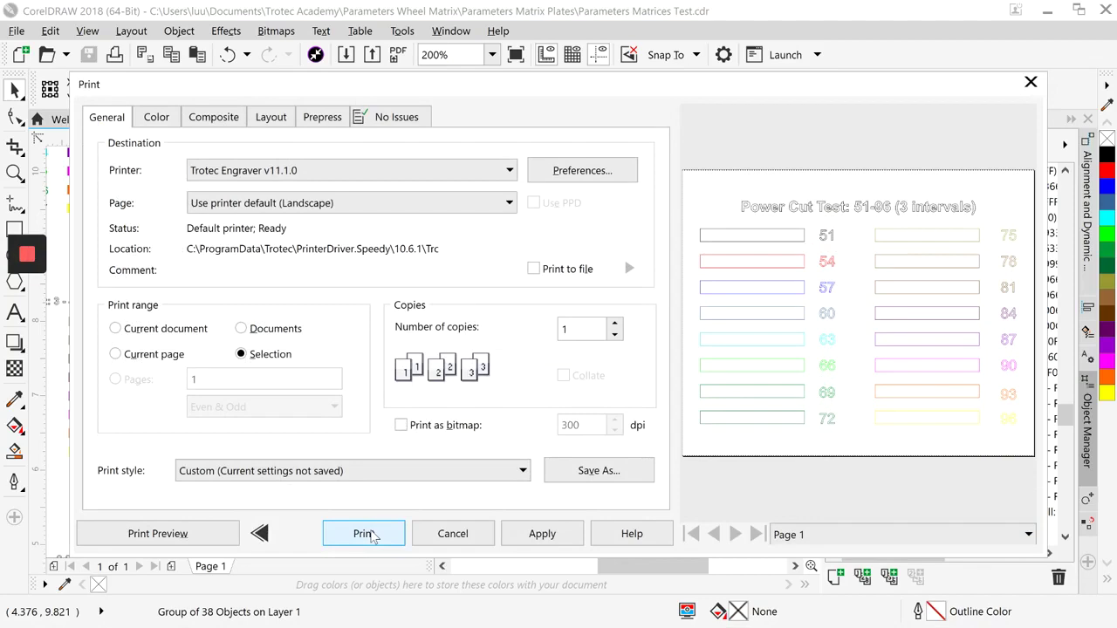
pyautogui.click(371, 535)
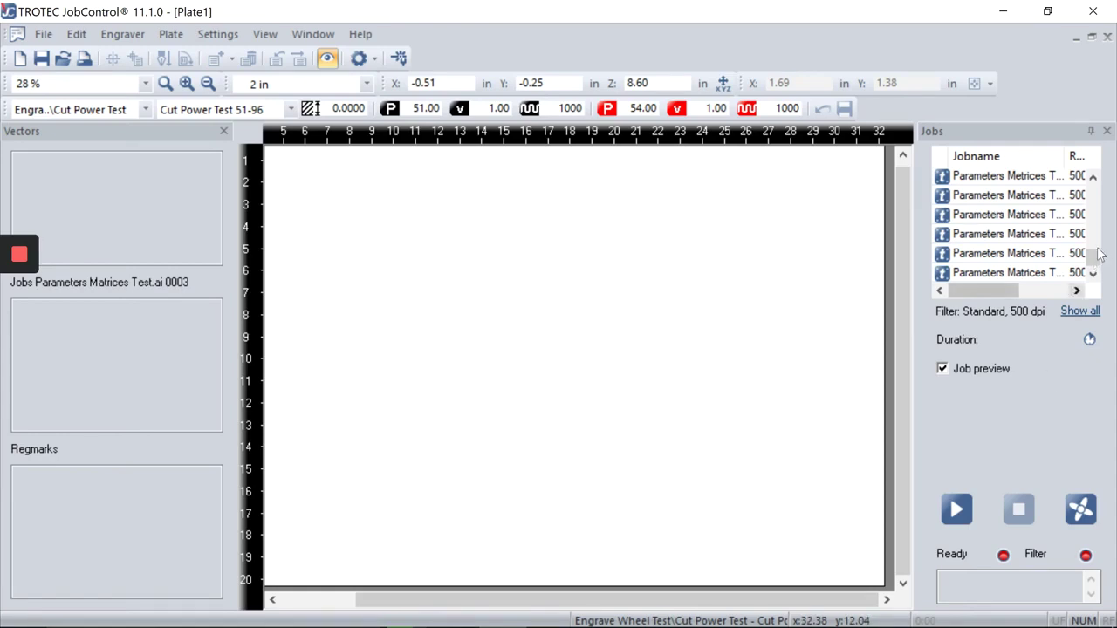
# Switch to JobControl and place the newest Parameters Matrices Test.cdr job on the plate at about X 2.66, Y 2.30 in
pyautogui.click(1063, 275)
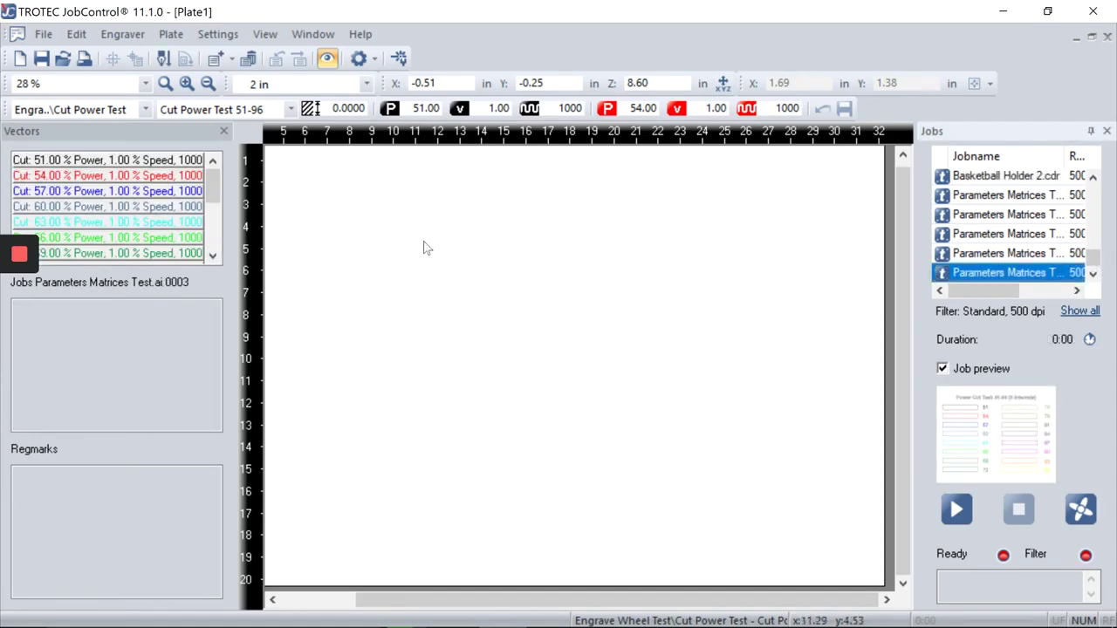
pyautogui.moveTo(425, 248); pyautogui.dragTo(359, 232)
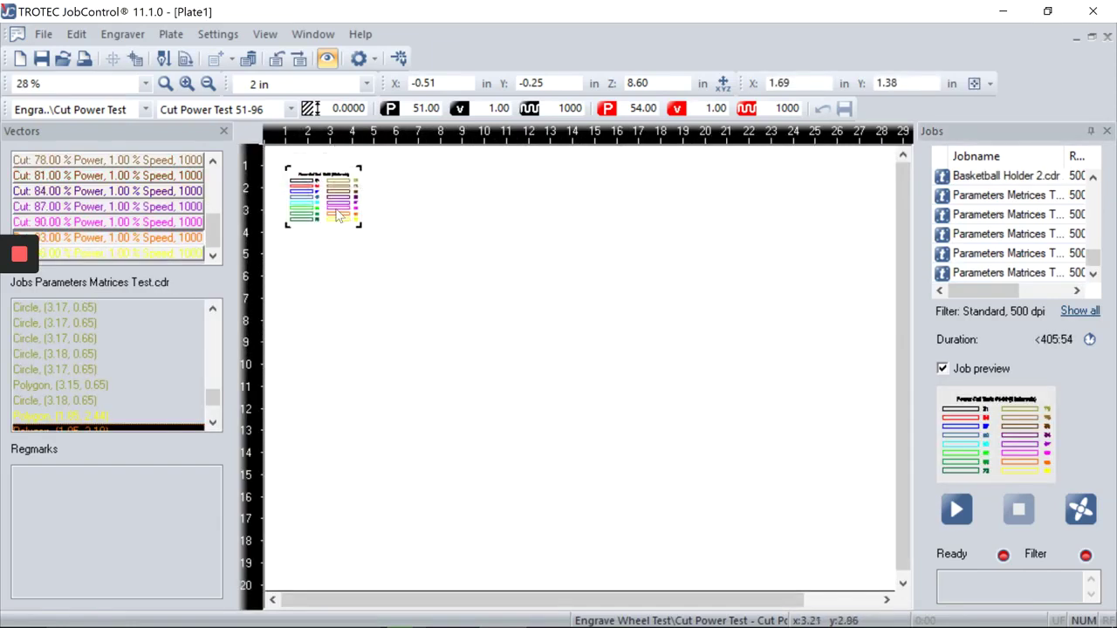
pyautogui.scroll(1, 340, 220)
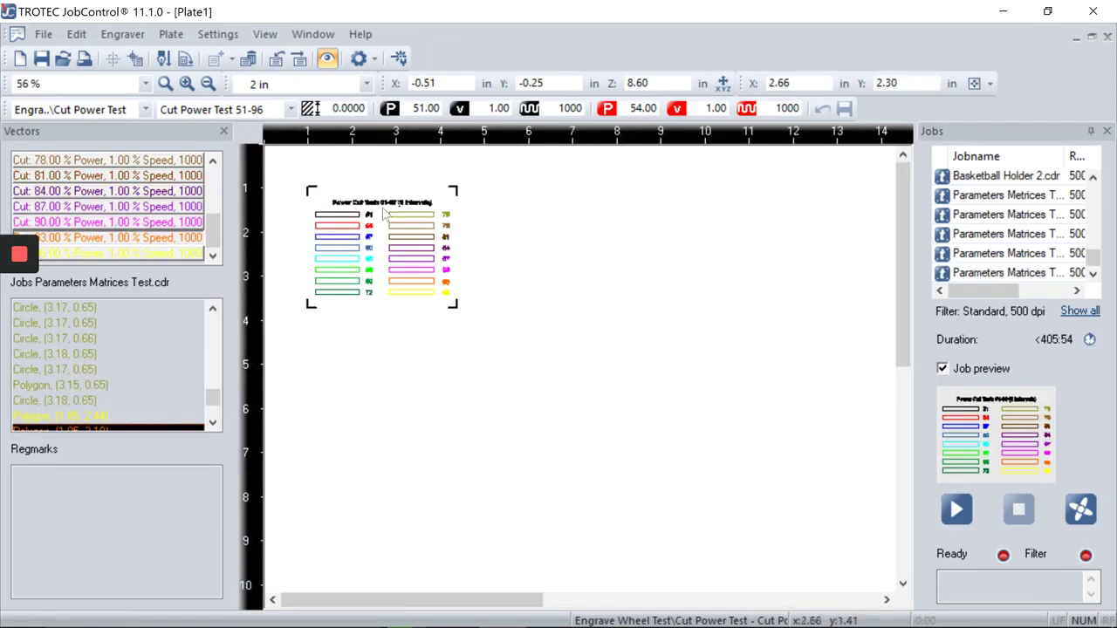
# Check the vector list of the placed .cdr job and remove the job from the plate
pyautogui.click(260, 40)
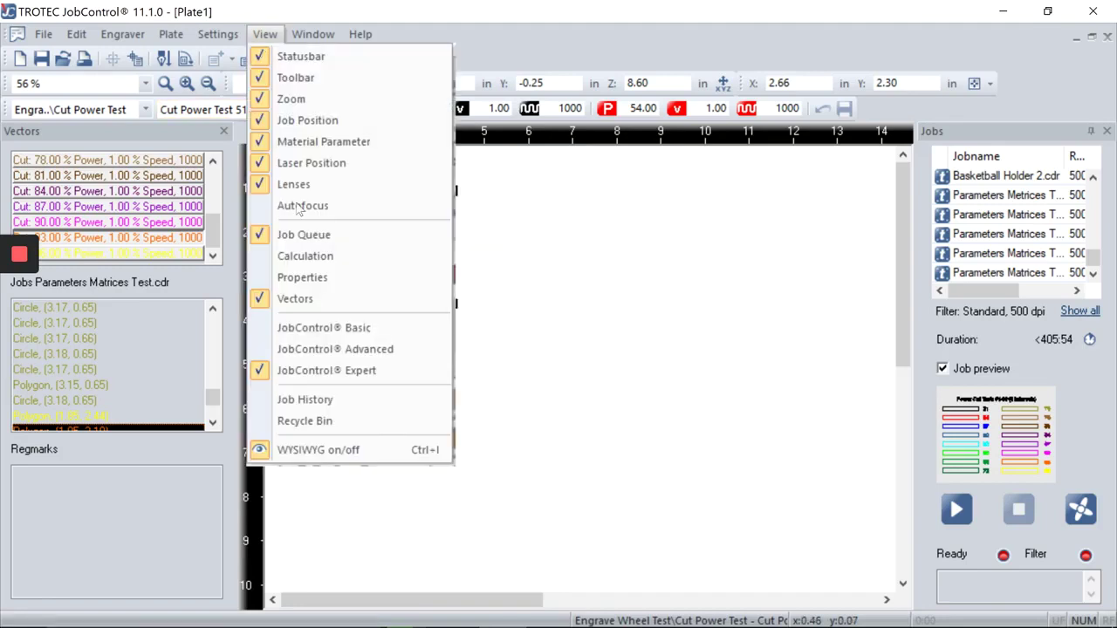
pyautogui.click(303, 299)
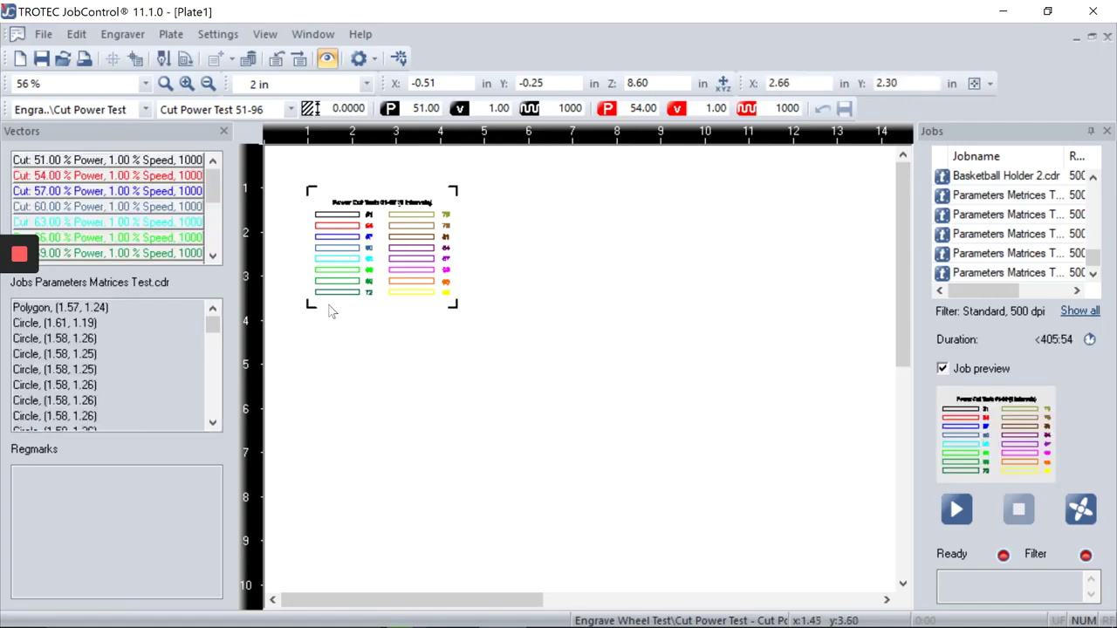
pyautogui.moveTo(213, 324); pyautogui.dragTo(213, 405)
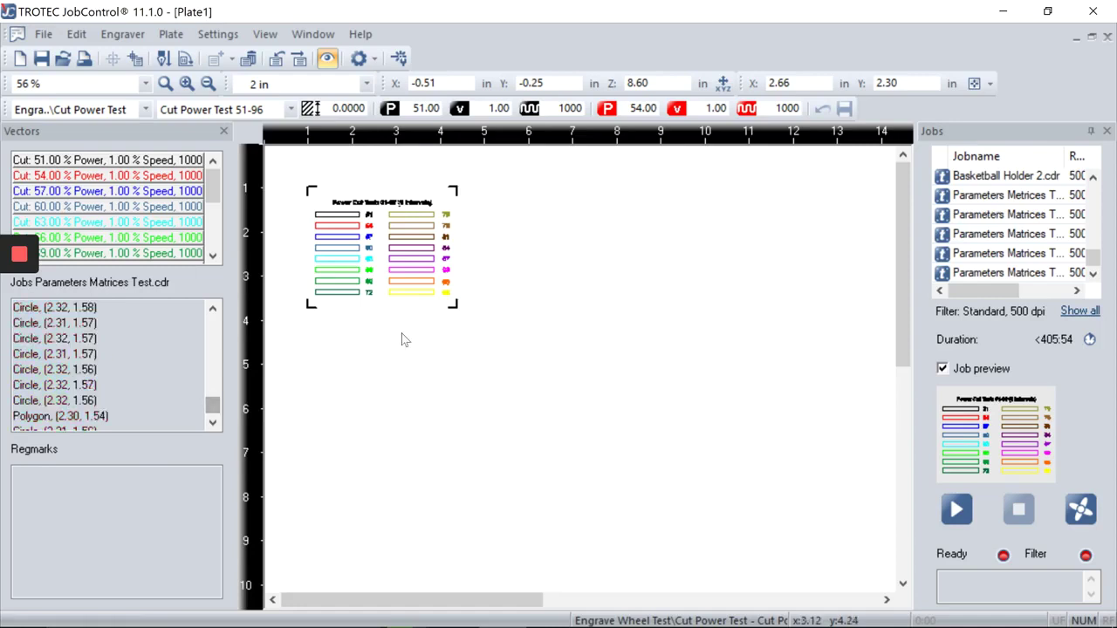
pyautogui.press('Delete')
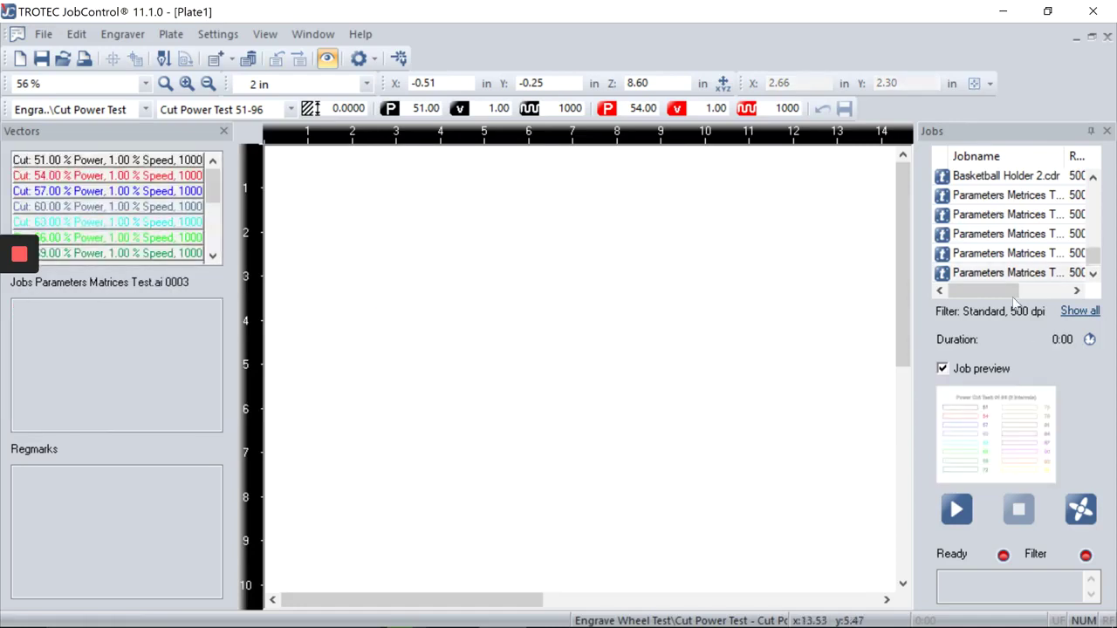
# Place the Parameters Matrices Test.ai 0002 job at the plate's upper-left corner and select it
pyautogui.click(995, 255)
pyautogui.doubleClick(995, 261)
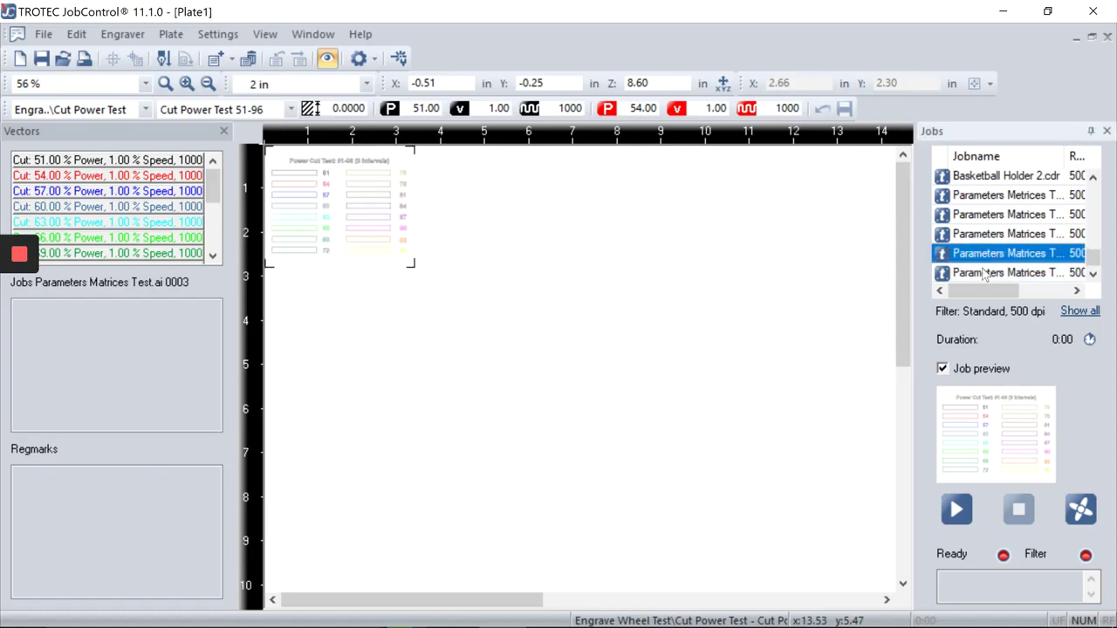
pyautogui.scroll(1, 355, 243)
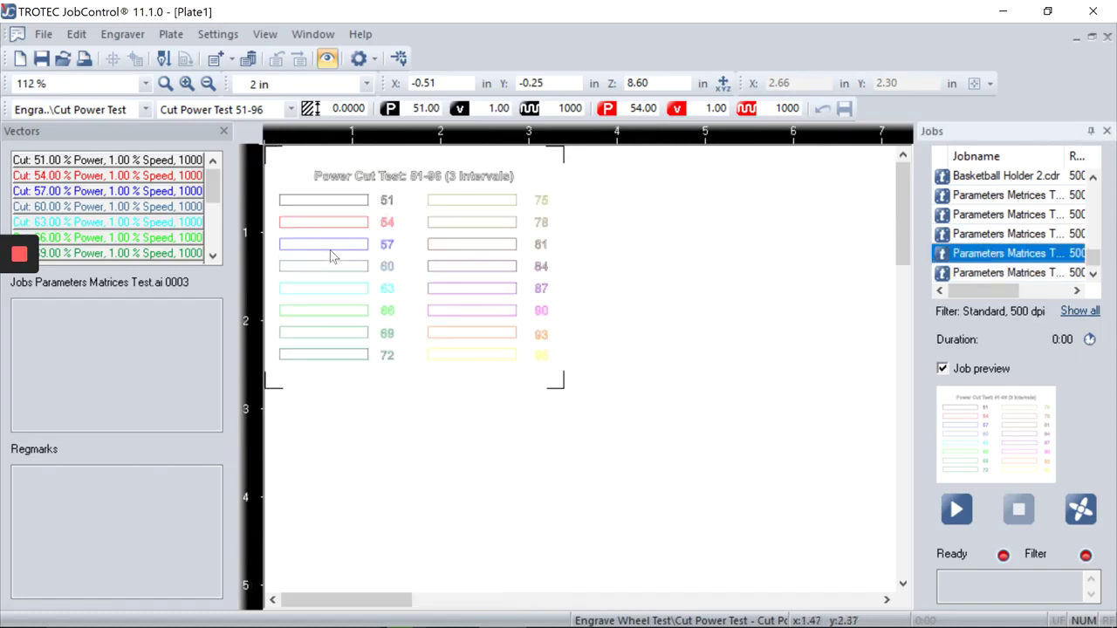
pyautogui.click(405, 307)
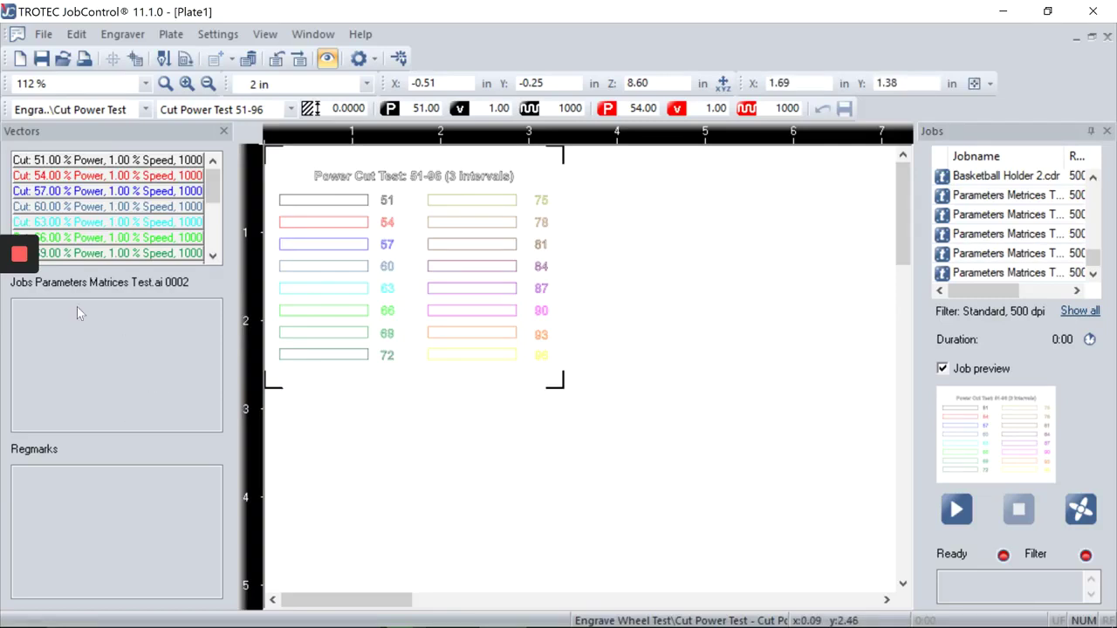
# Review the Cut Power Test 51-96 settings in the material database and remove the .ai job from the plate
pyautogui.click(597, 310)
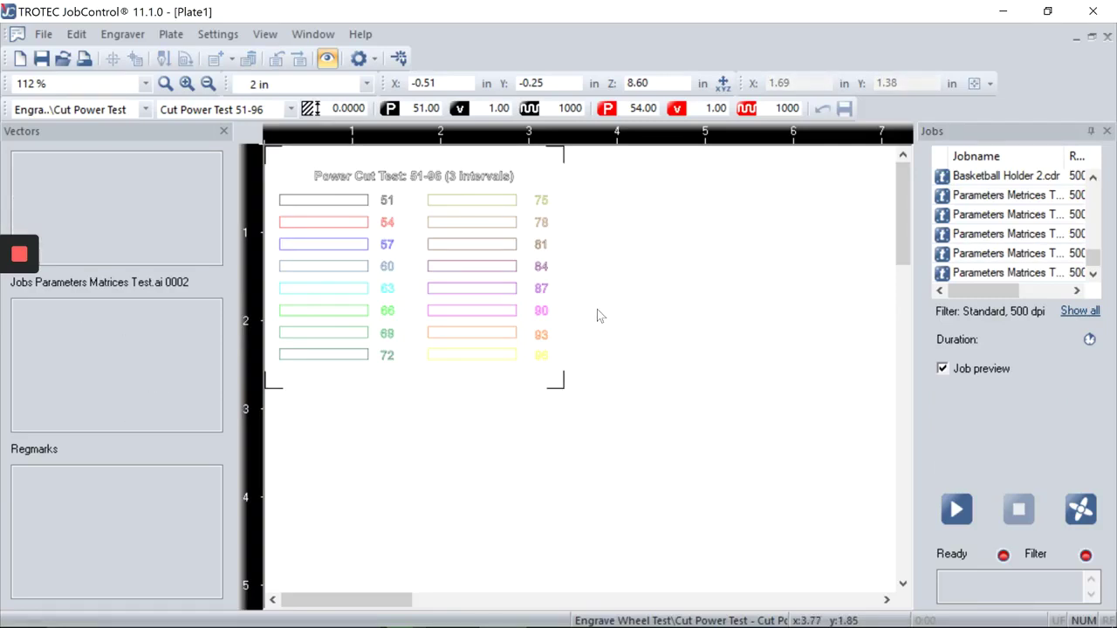
pyautogui.hotkey('ctrl', 'm')
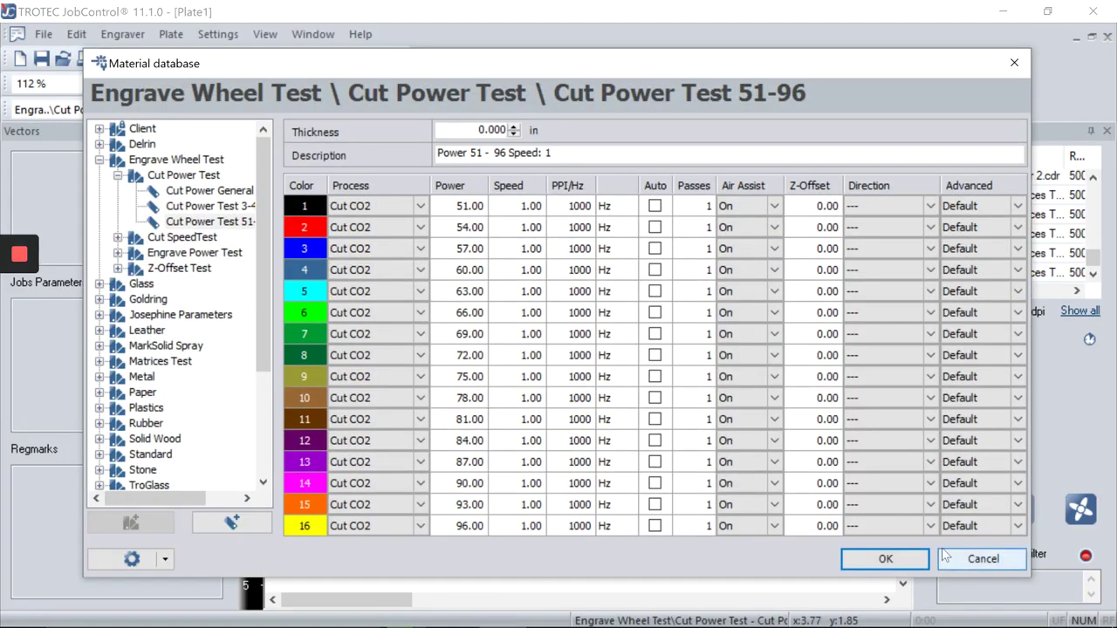
pyautogui.click(885, 559)
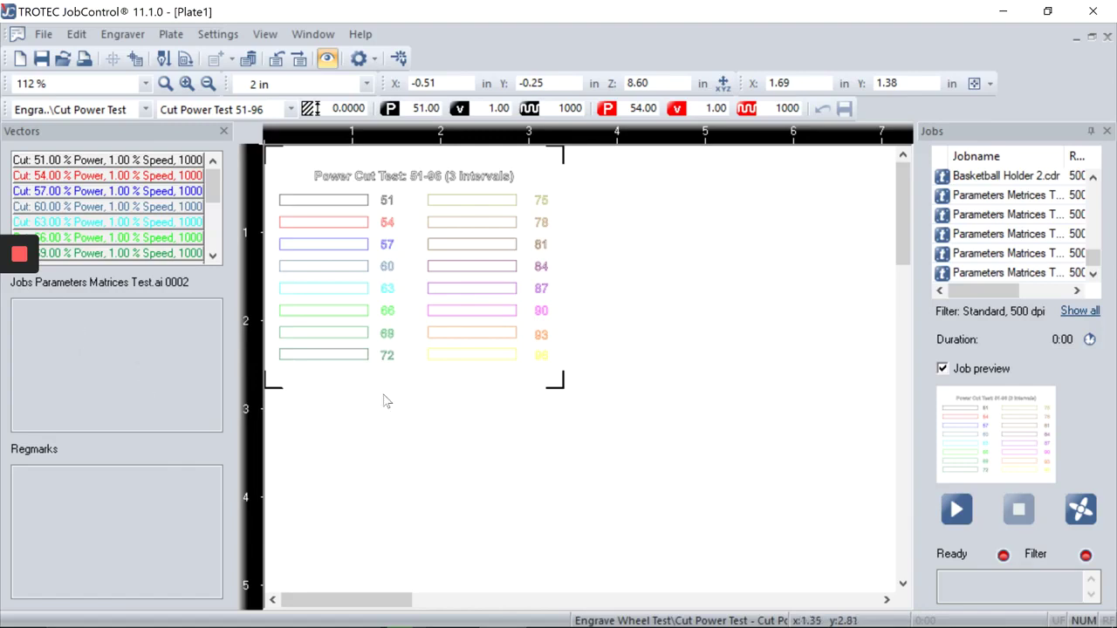
pyautogui.moveTo(334, 377); pyautogui.dragTo(376, 409)
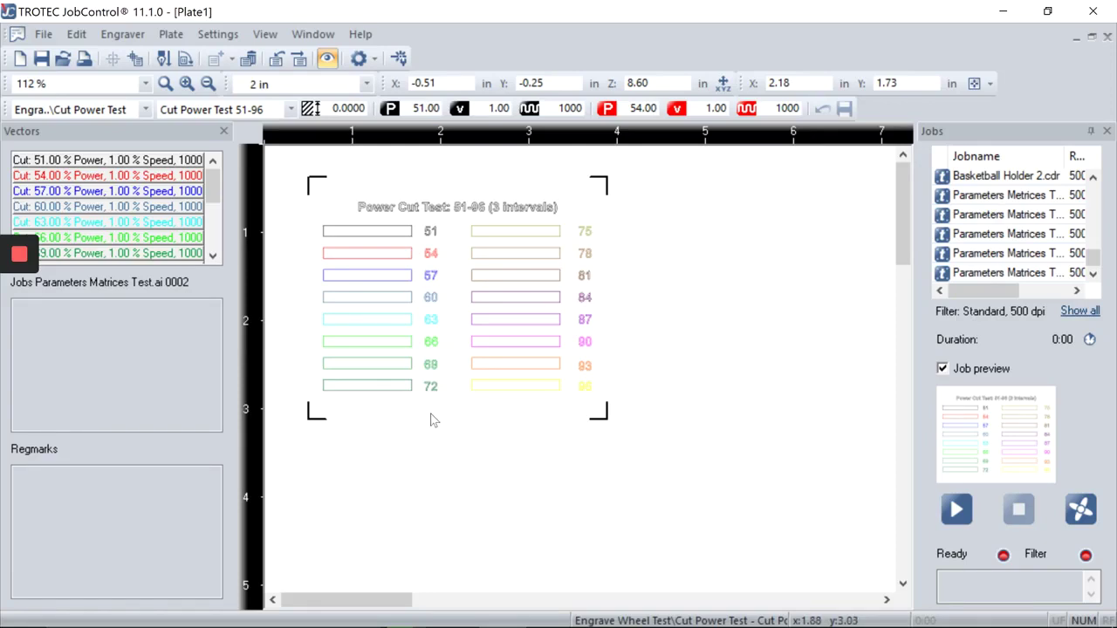
pyautogui.press('Delete')
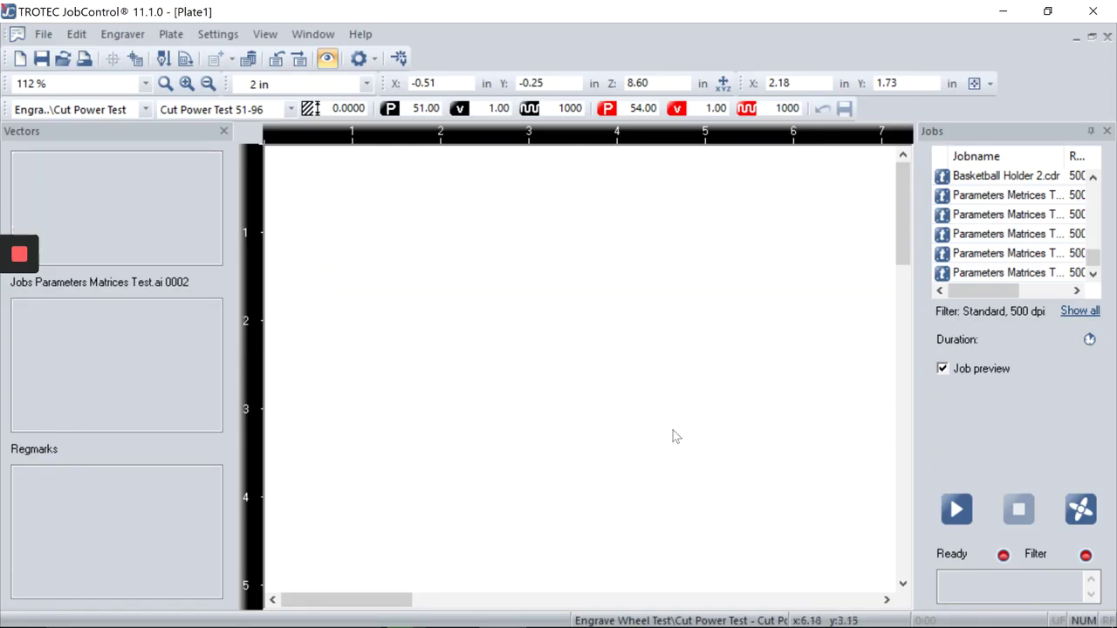
# Place the newest Parameters Matrices Test.cdr job on the plate, offset slightly from the upper-left corner to about X 1.91, Y 1.55 in
pyautogui.scroll(-1, 1090, 252)
pyautogui.moveTo(1068, 275); pyautogui.dragTo(805, 267)
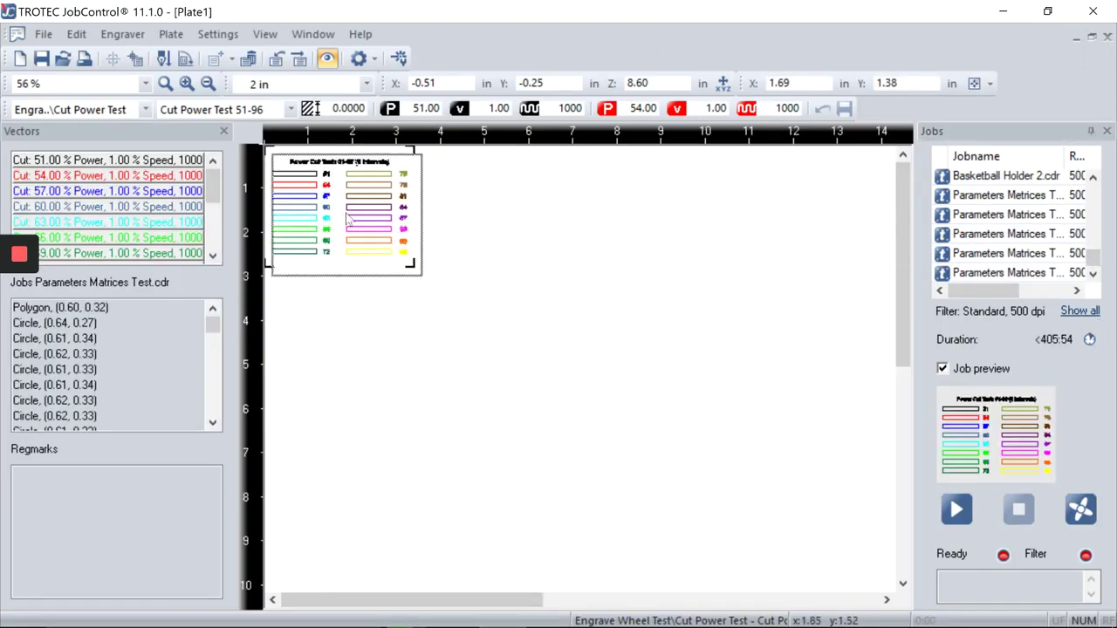
pyautogui.moveTo(341, 209); pyautogui.dragTo(349, 217)
# Confirm the Cut Power Test 51-96 material in the material database and start the laser job
pyautogui.click(489, 225)
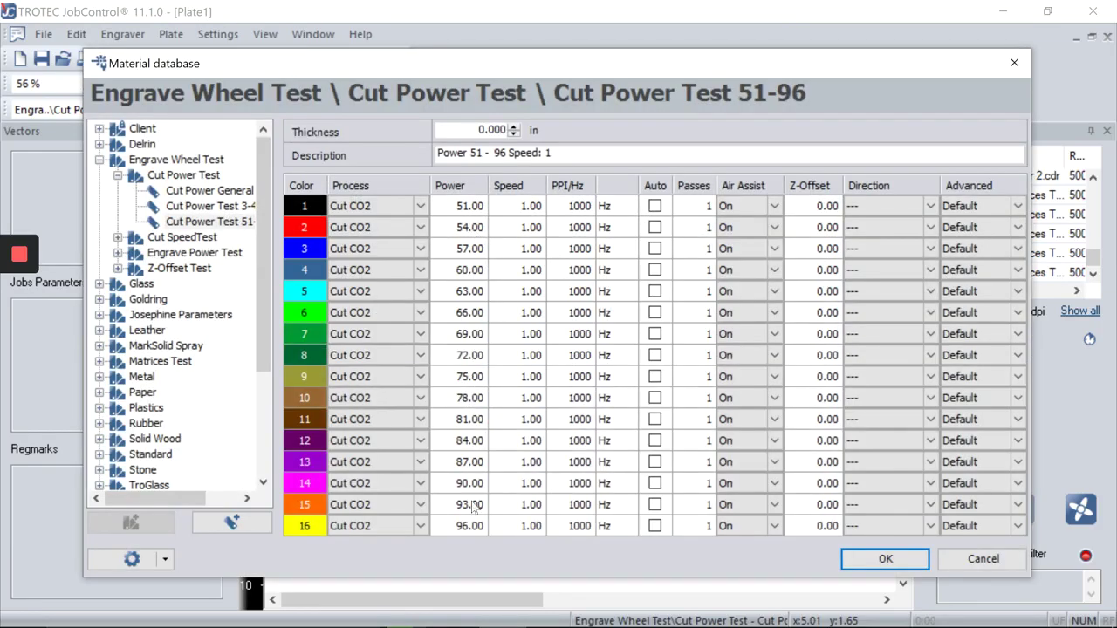
pyautogui.click(883, 560)
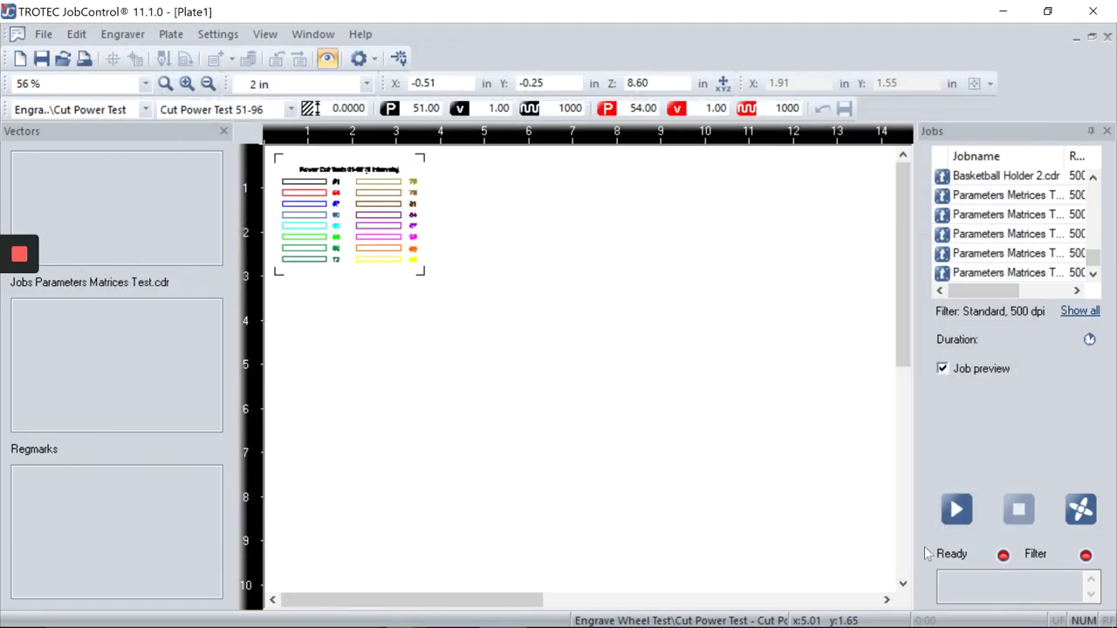
pyautogui.click(957, 511)
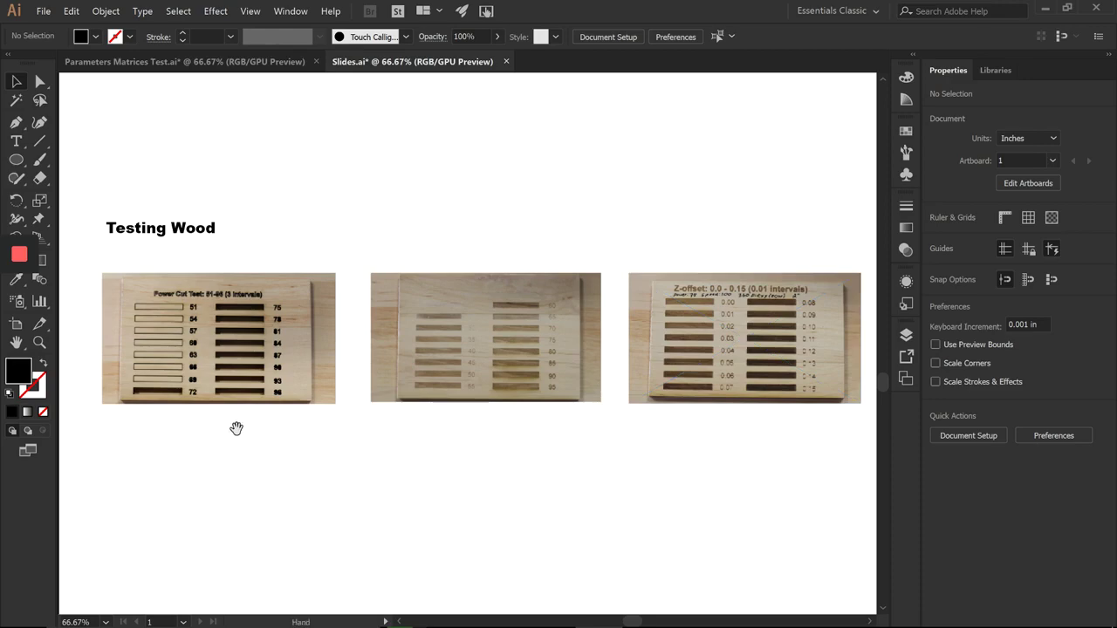
# In Illustrator's Slides.ai, examine the Testing Wood photos of the cut power, engrave power and Z-offset matrices up close
pyautogui.hotkey('ctrl', '1')
pyautogui.hotkey('ctrl', '+')
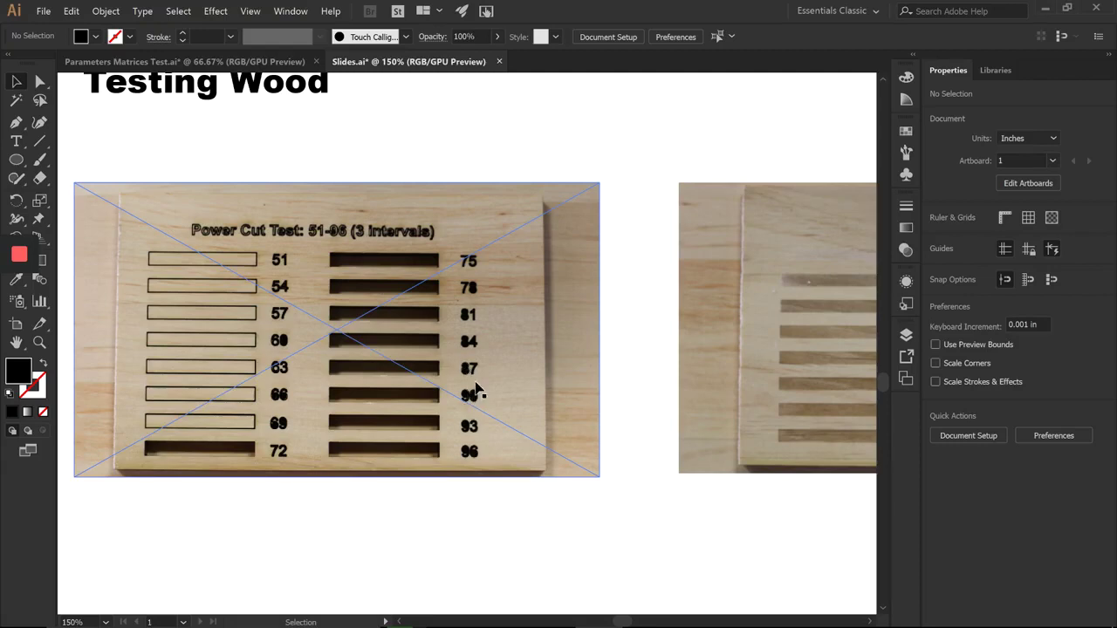
pyautogui.press('space')
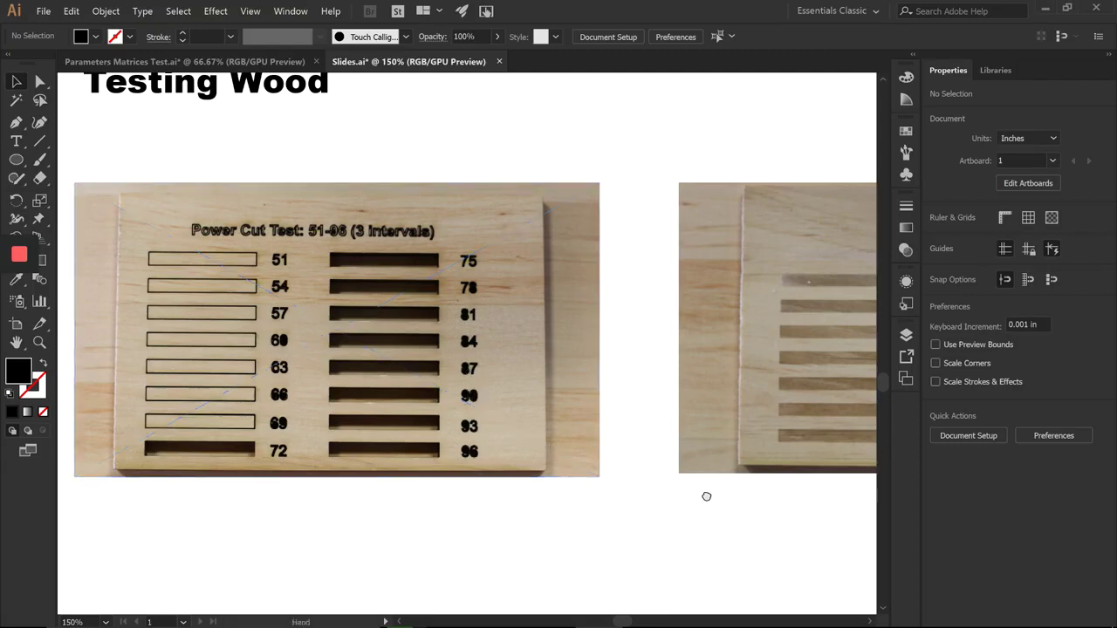
pyautogui.moveTo(707, 497); pyautogui.dragTo(523, 498)
pyautogui.moveTo(851, 496); pyautogui.dragTo(561, 503)
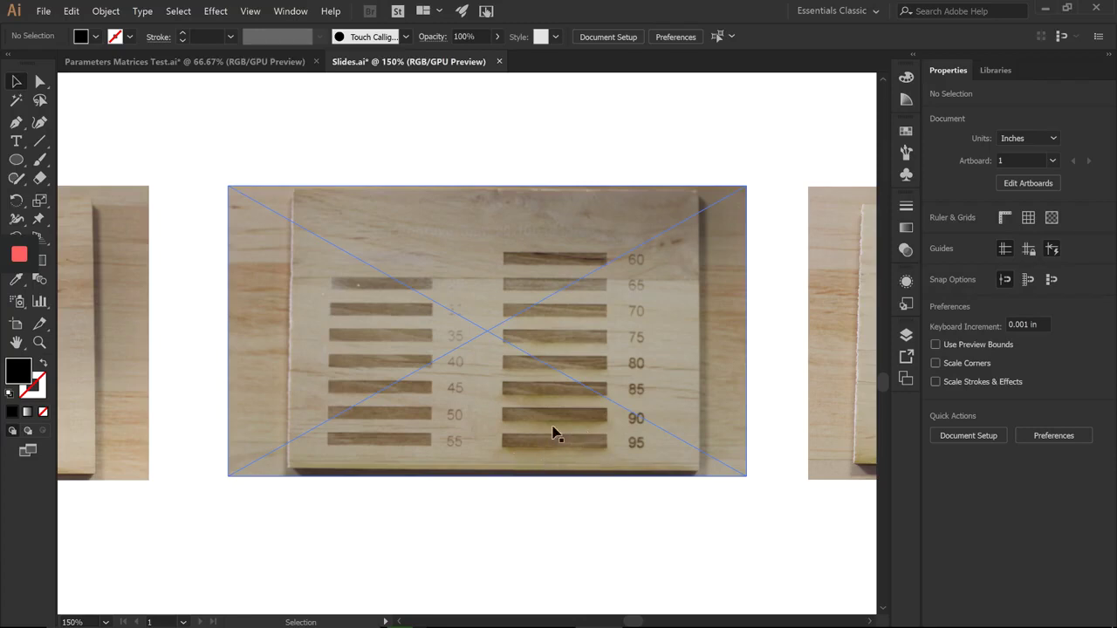
pyautogui.press('space')
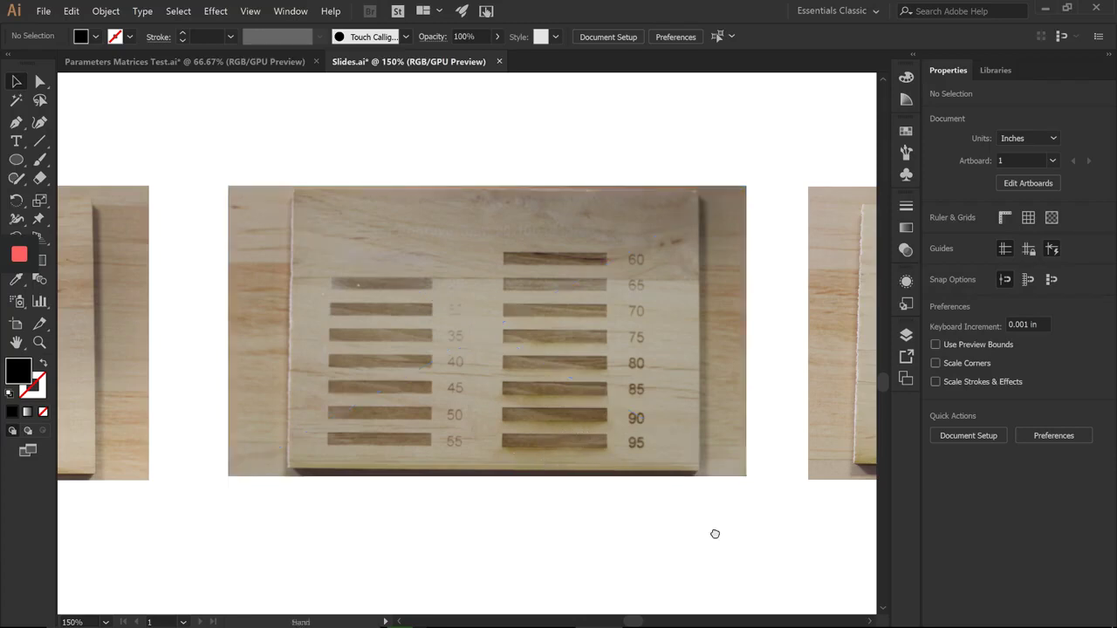
pyautogui.moveTo(715, 534); pyautogui.dragTo(384, 524)
pyautogui.click(390, 231)
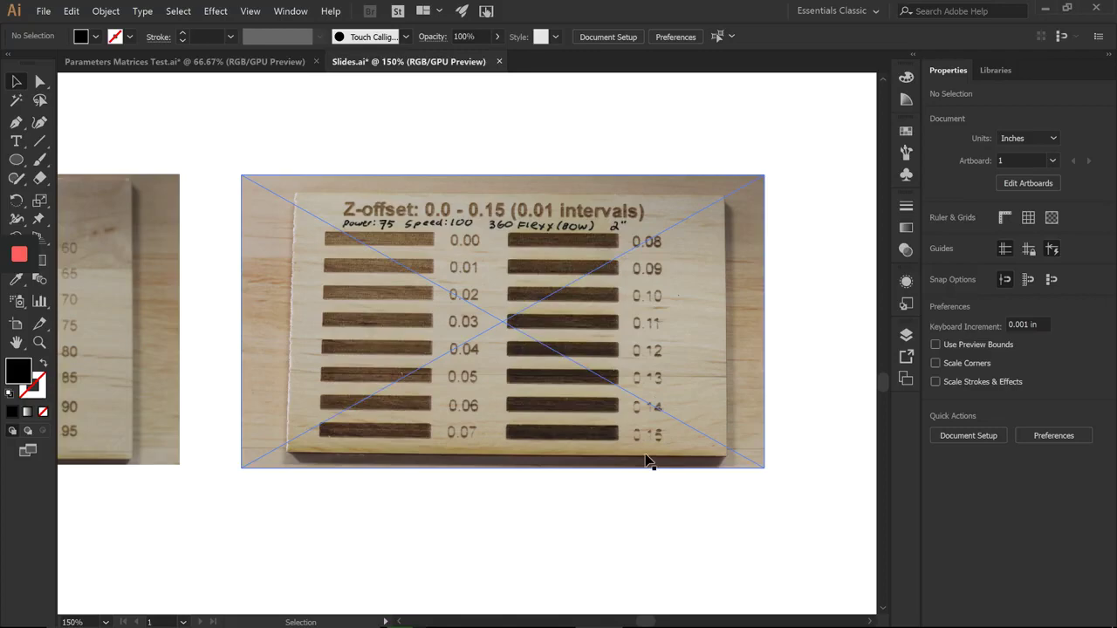
# Examine the Testing 6mm Acrylic photos of the Cut Power Test and Speed Cut Power Test up close
pyautogui.keyDown('alt'); pyautogui.scroll(-2, 574, 531); pyautogui.keyUp('alt')
pyautogui.press('space')
pyautogui.moveTo(460, 545); pyautogui.dragTo(650, 444)
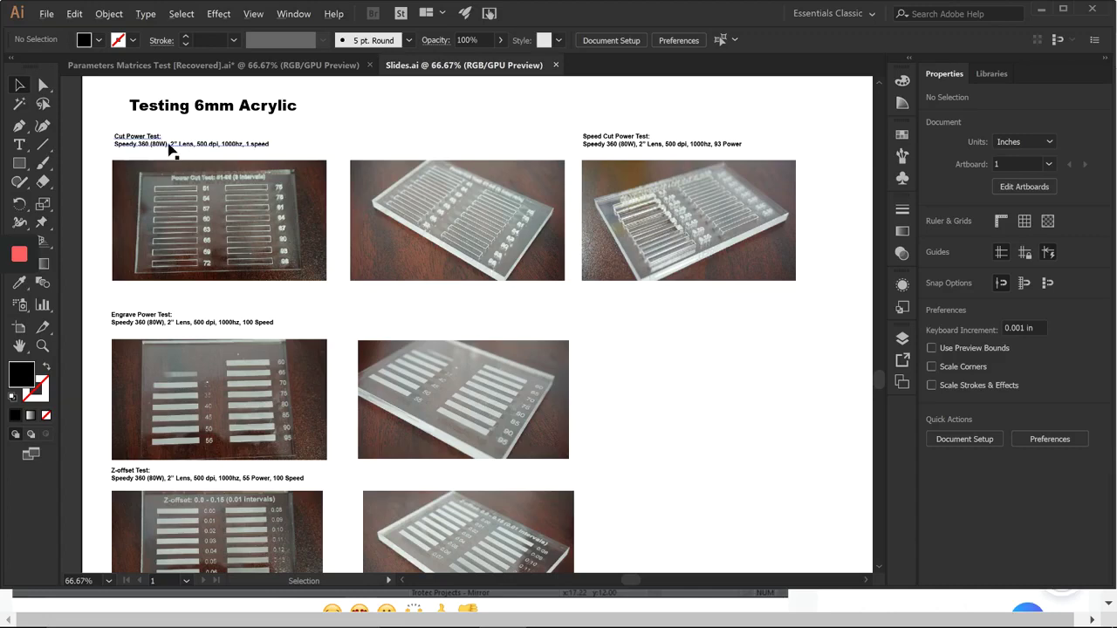
pyautogui.keyDown('alt'); pyautogui.scroll(3, 166, 148); pyautogui.keyUp('alt')
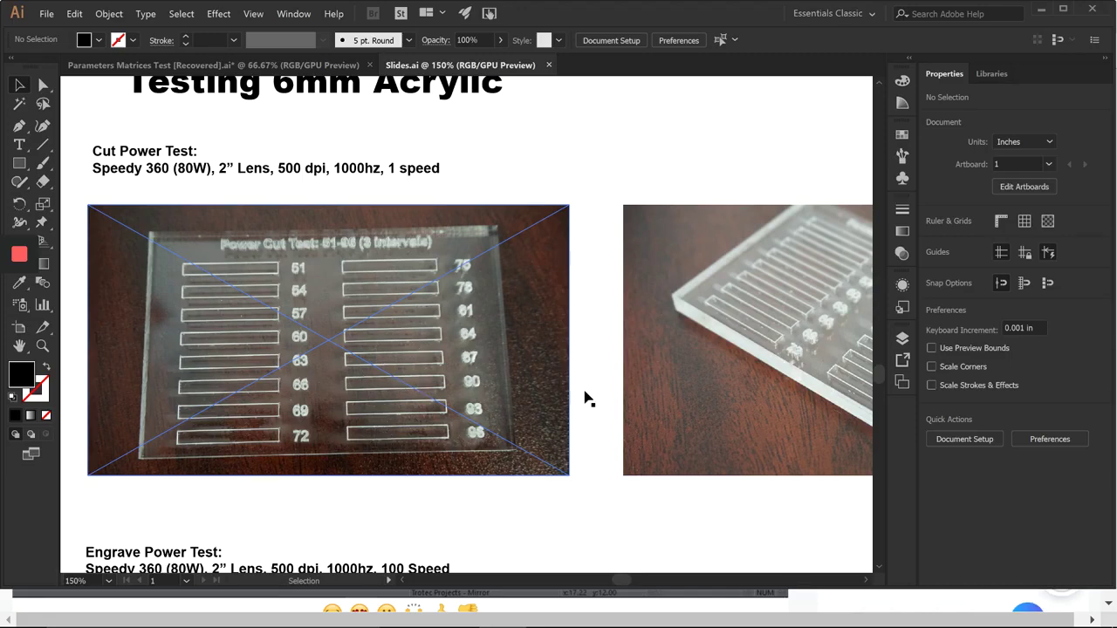
pyautogui.moveTo(603, 382); pyautogui.dragTo(357, 388)
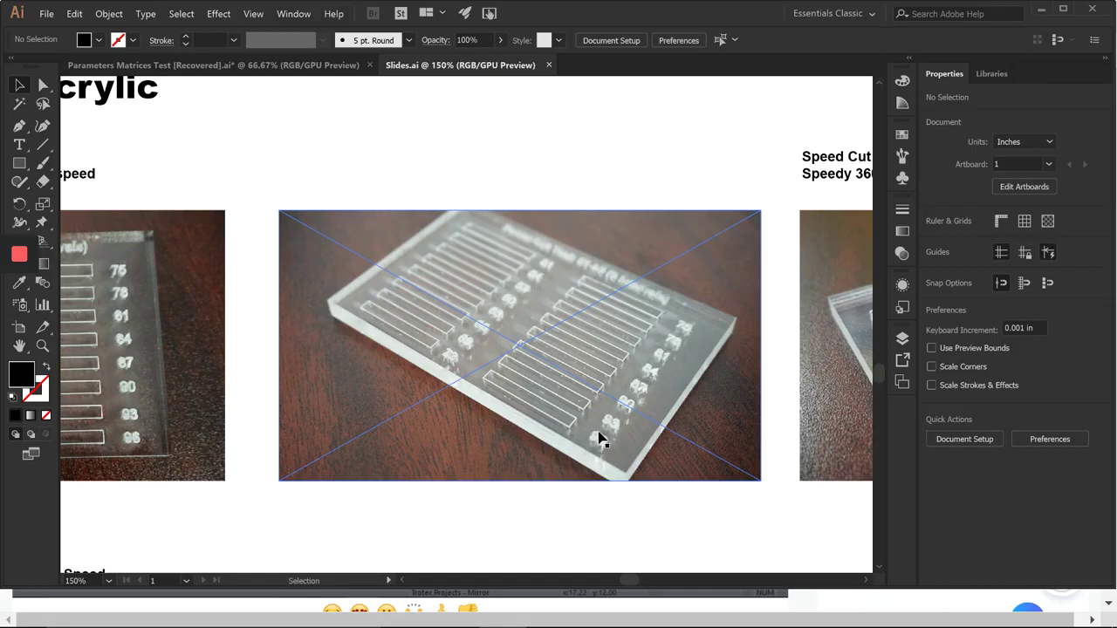
pyautogui.moveTo(759, 417); pyautogui.dragTo(390, 423)
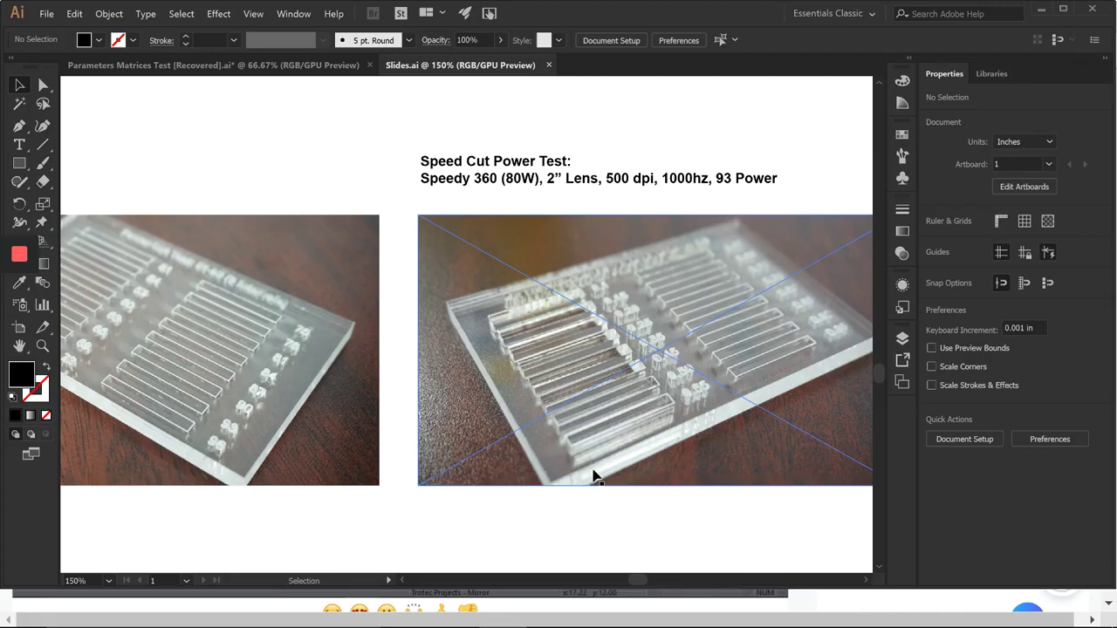
# Examine the Engrave Power Test photo of the 6mm acrylic sample up close
pyautogui.keyDown('alt'); pyautogui.scroll(-1, 586, 474); pyautogui.keyUp('alt')
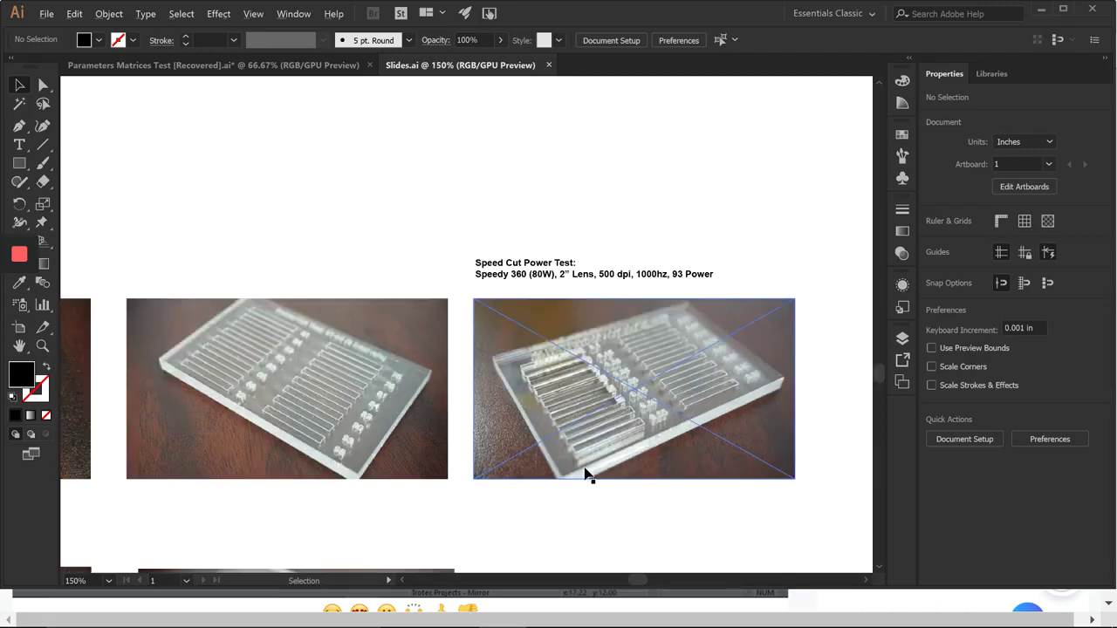
pyautogui.keyDown('alt'); pyautogui.scroll(-1, 586, 474); pyautogui.keyUp('alt')
pyautogui.moveTo(516, 493); pyautogui.dragTo(585, 457)
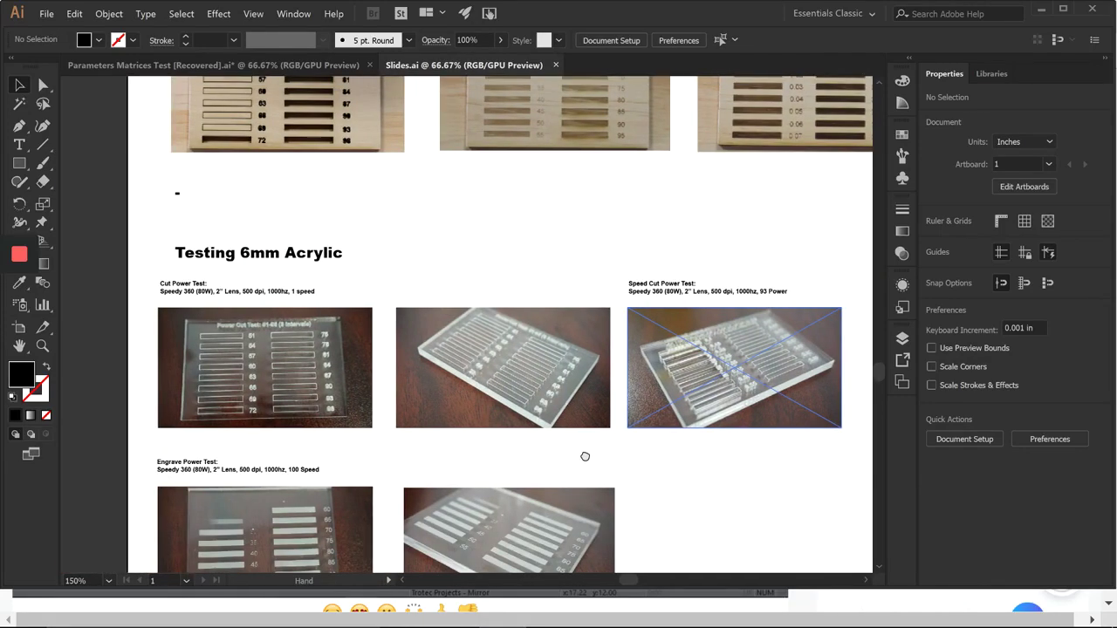
pyautogui.scroll(-3, 585, 457)
pyautogui.keyDown('alt'); pyautogui.scroll(1, 586, 436); pyautogui.keyUp('alt')
pyautogui.scroll(2, 361, 361)
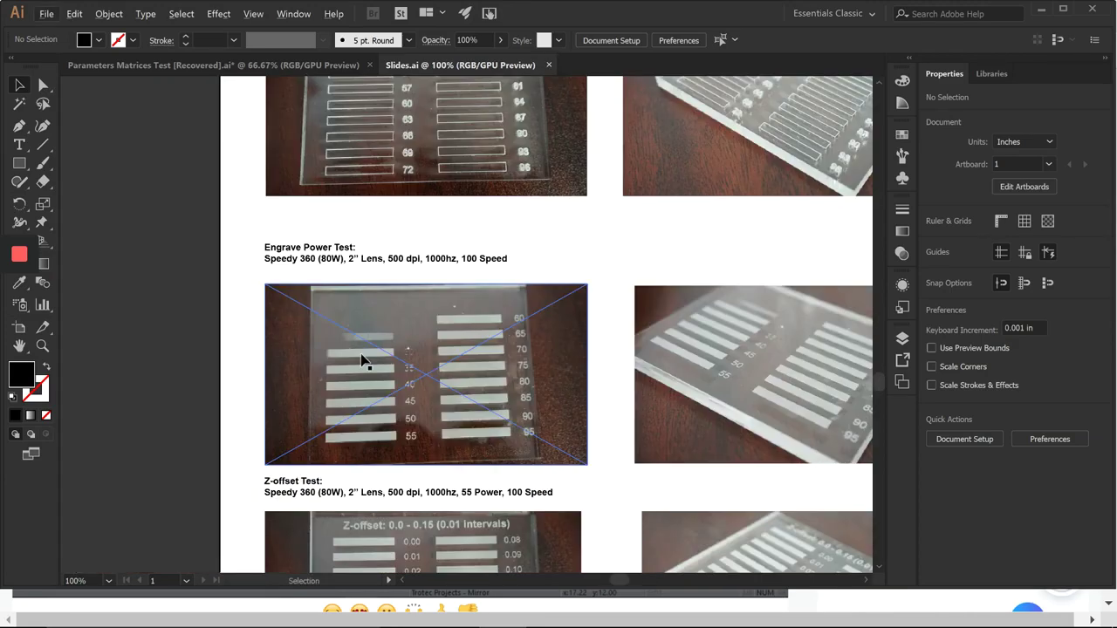
pyautogui.keyDown('alt'); pyautogui.scroll(1, 416, 377); pyautogui.keyUp('alt')
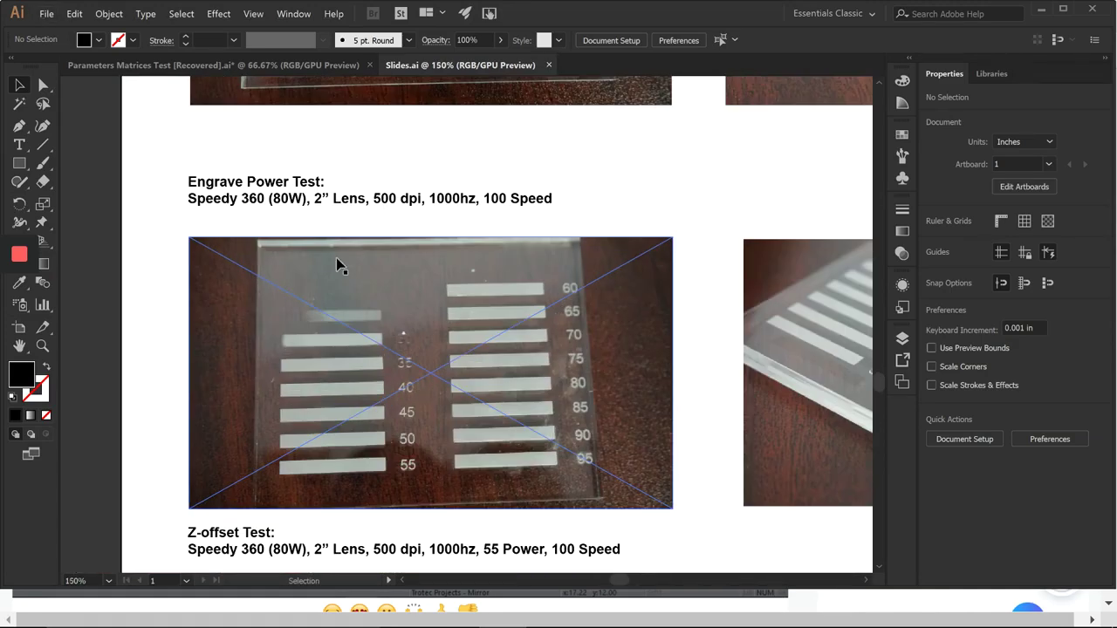